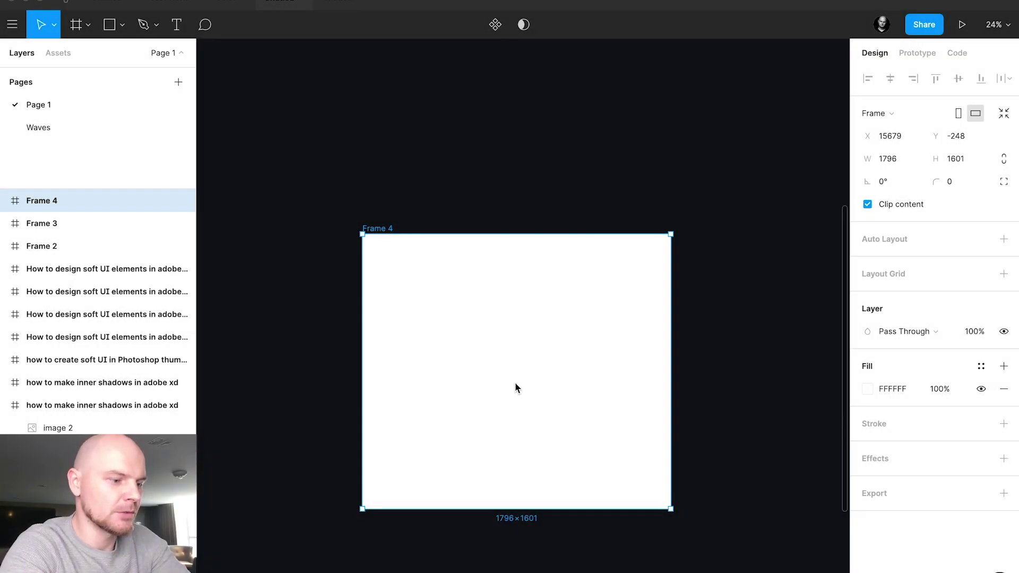
Step: Switch to the Rectangle tool over the blank 1796 × 1601 Frame 4
key("r")
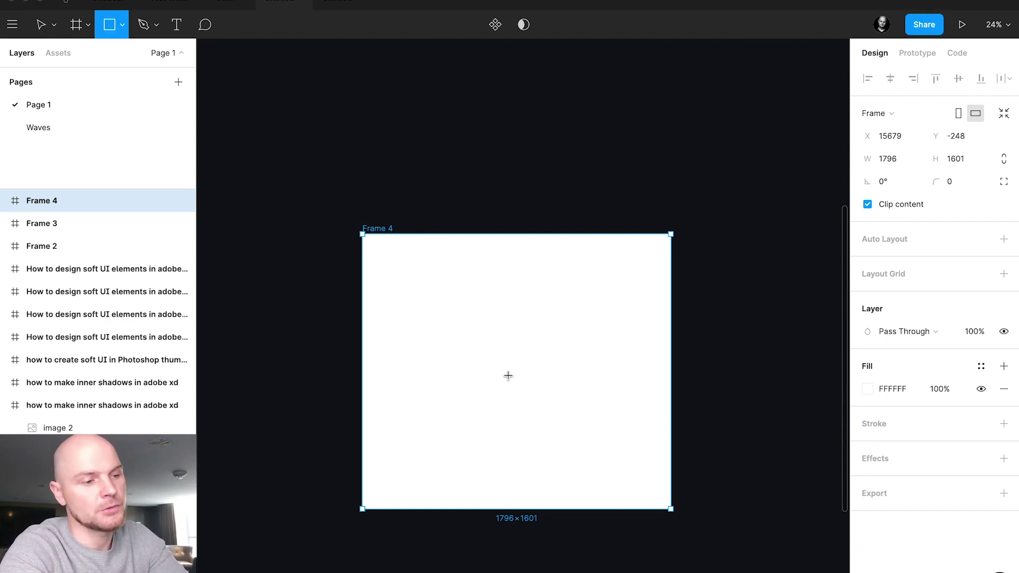
Step: Draw a grey square, then reshape rectangles into a thin stem and a wide cup block
mouse_move(501, 380)
left_mouse_down()
mouse_move(553, 429)
mouse_move(505, 361)
mouse_move(521, 423)
mouse_move(512, 430)
mouse_move(513, 422)
left_mouse_up()
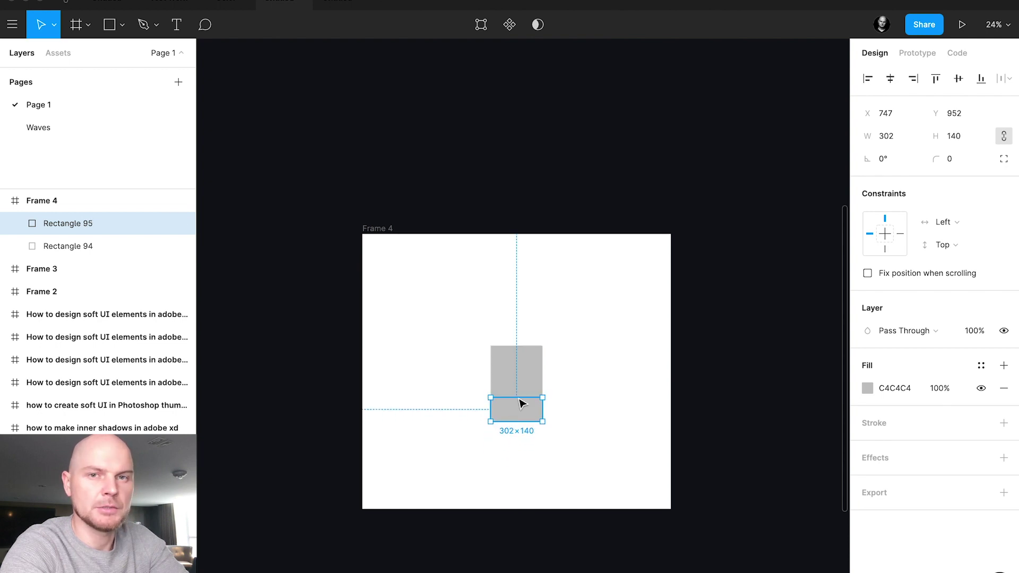
left_click(523, 380)
left_click_drag(538, 365, 520, 344)
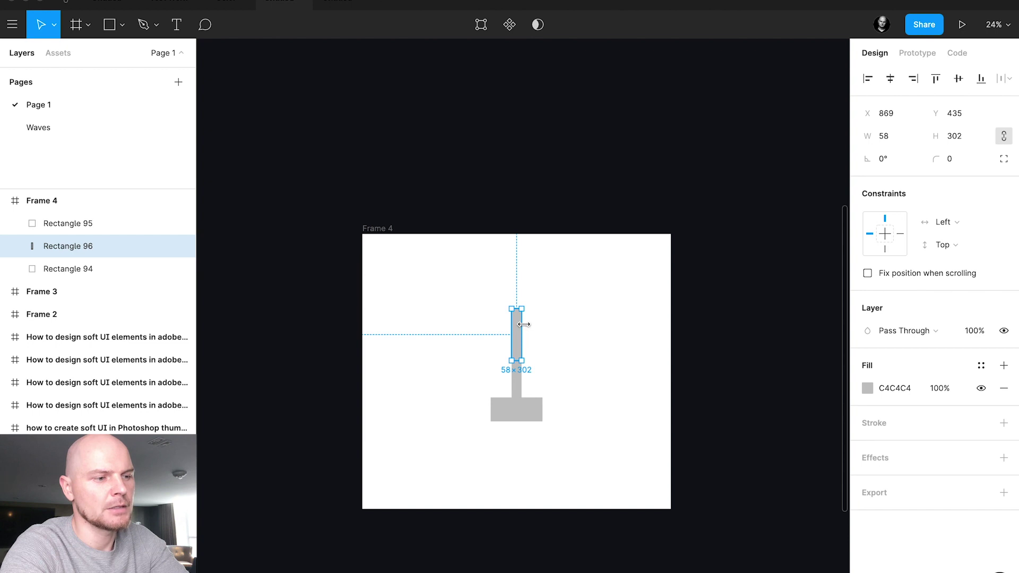
left_click_drag(524, 324, 525, 292)
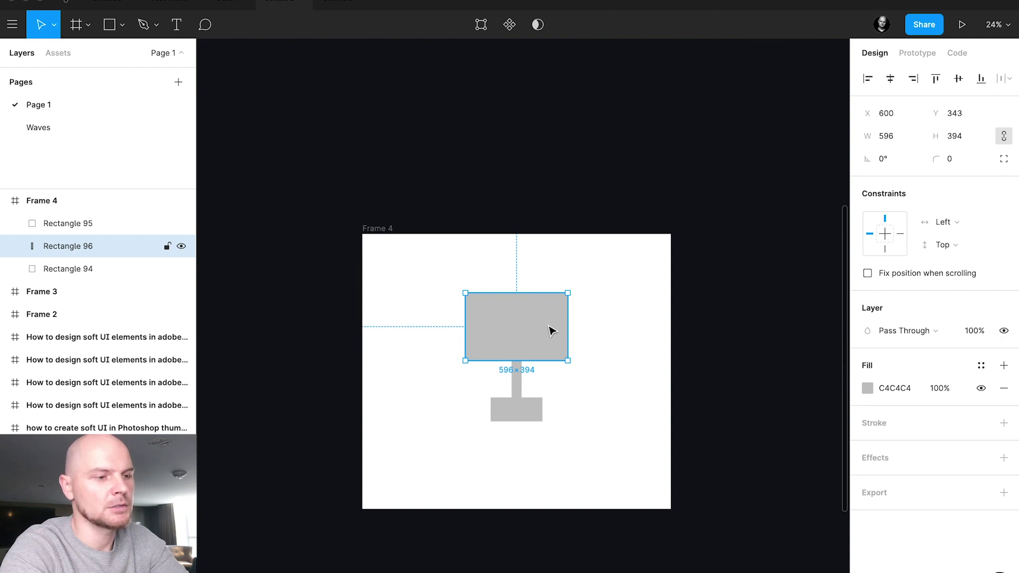
Step: Copy the cup block into handle blocks on both sides and make the cup taller
left_click_drag(536, 329, 571, 331)
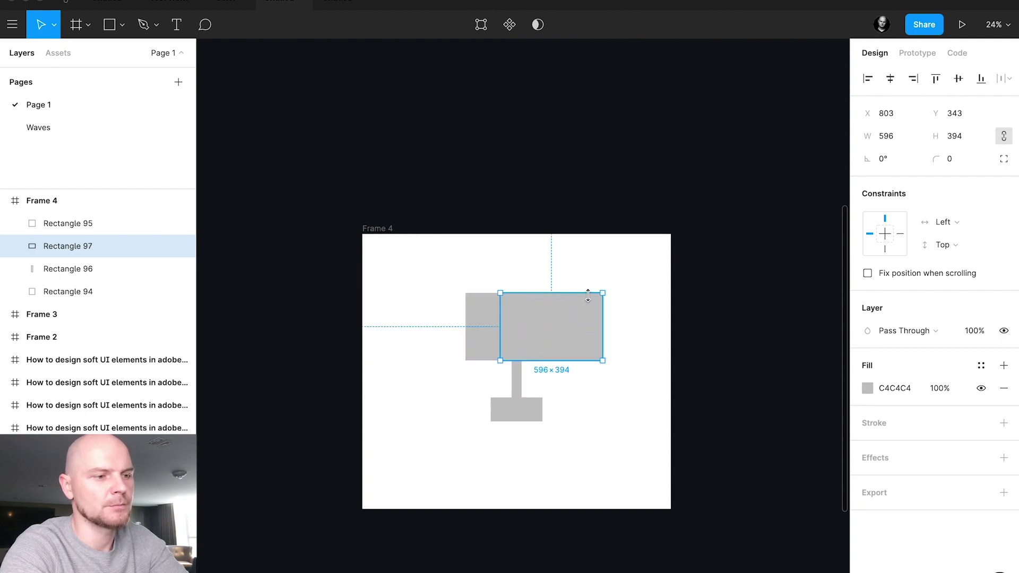
mouse_move(588, 296)
left_mouse_down()
mouse_move(577, 327)
mouse_move(628, 334)
mouse_move(566, 331)
mouse_move(591, 305)
left_mouse_up()
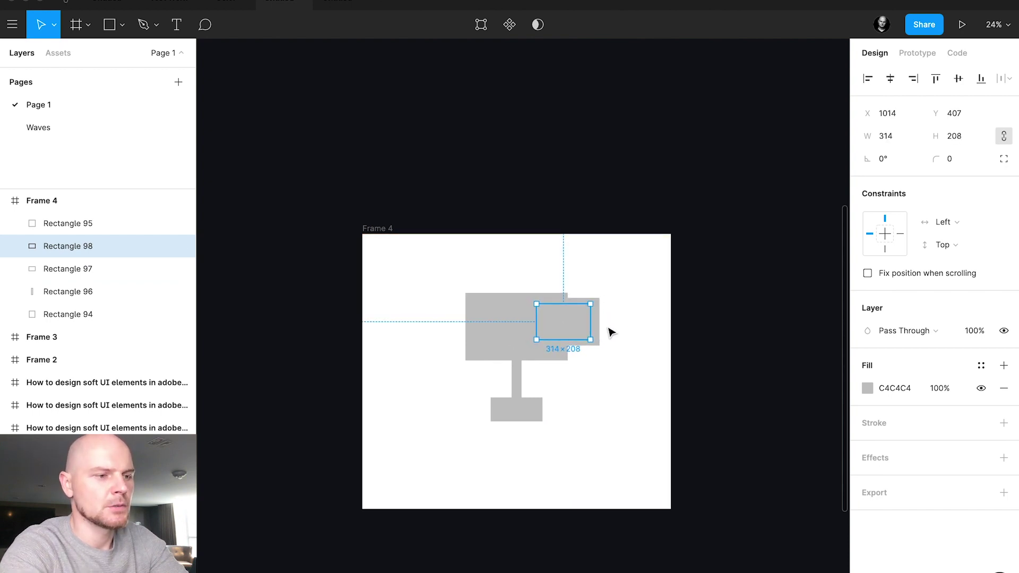
key("Right")
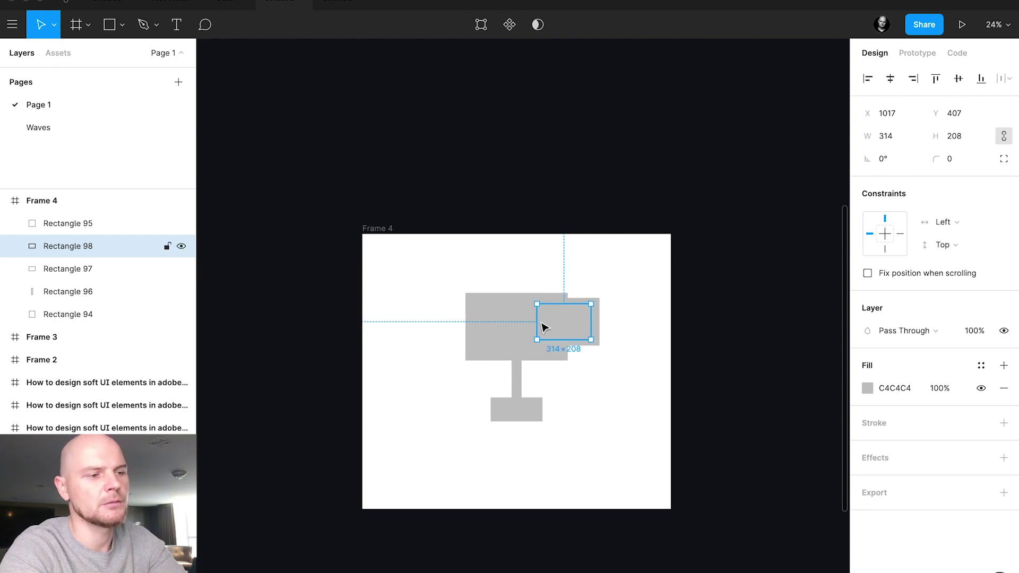
left_click(601, 323, "shift")
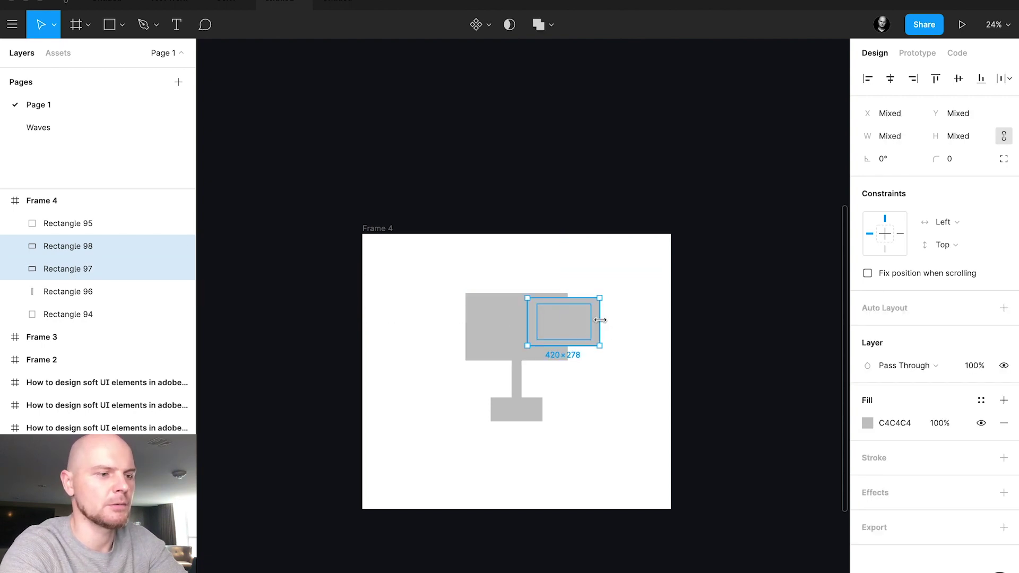
left_click_drag(580, 325, 488, 324)
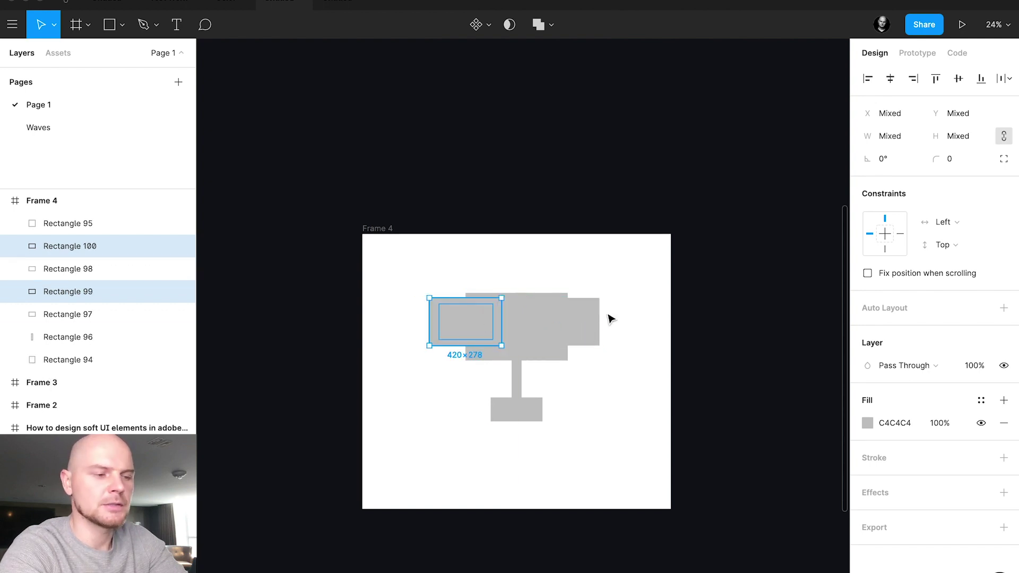
left_click(519, 350)
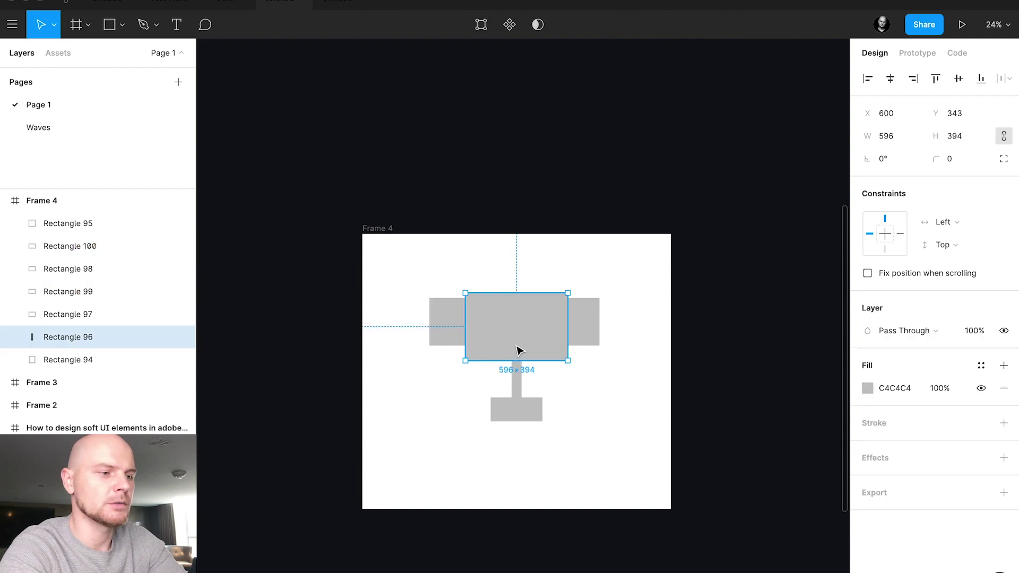
left_click_drag(517, 363, 518, 373)
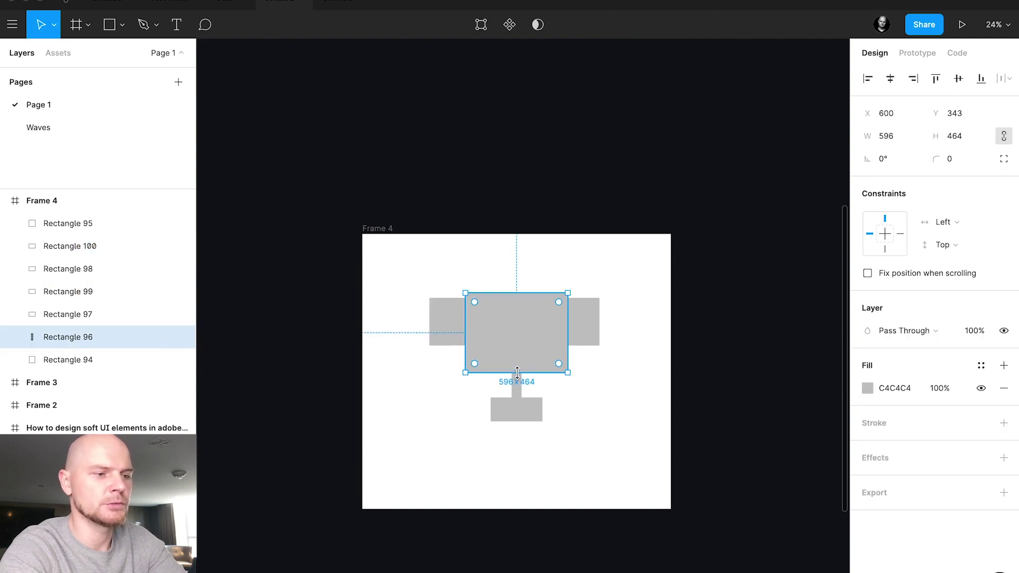
Step: Round the 596 × 464 cup rectangle's bottom corners to 232 for a bowl shape
left_click(651, 406)
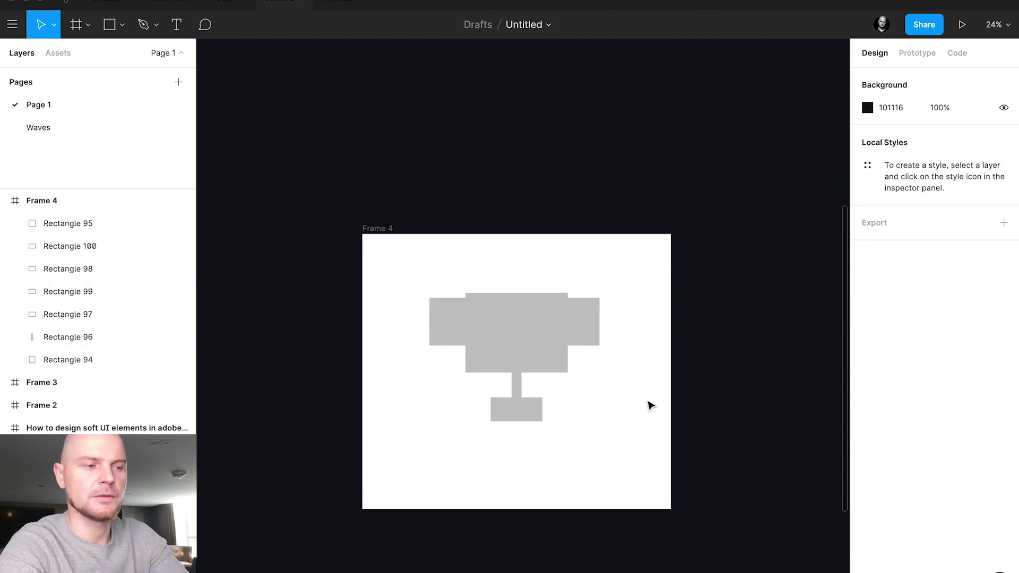
left_click(559, 364)
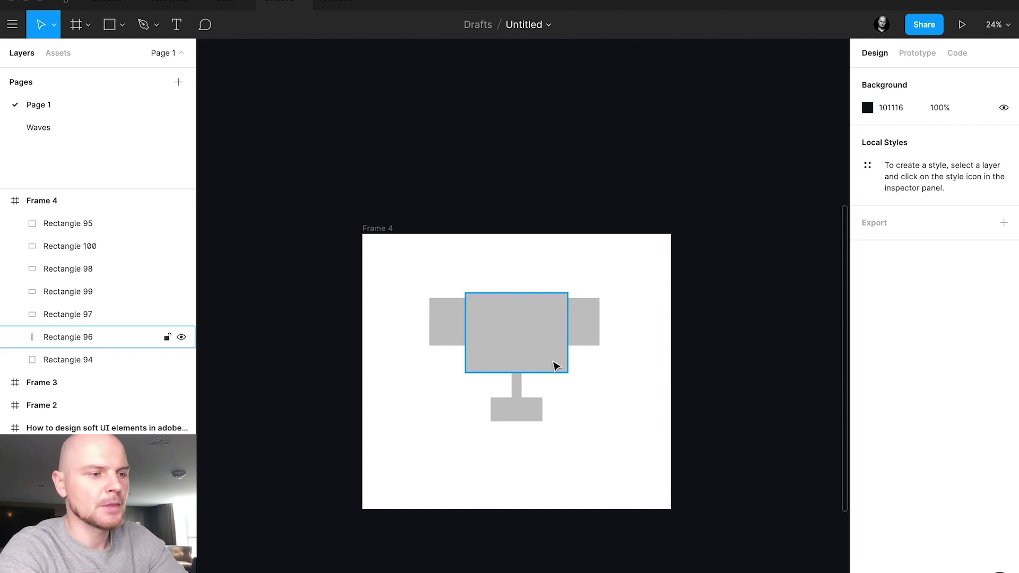
left_click_drag(558, 364, 510, 329)
left_click_drag(477, 365, 522, 332)
key("ctrl+z")
left_click_drag(474, 364, 527, 334)
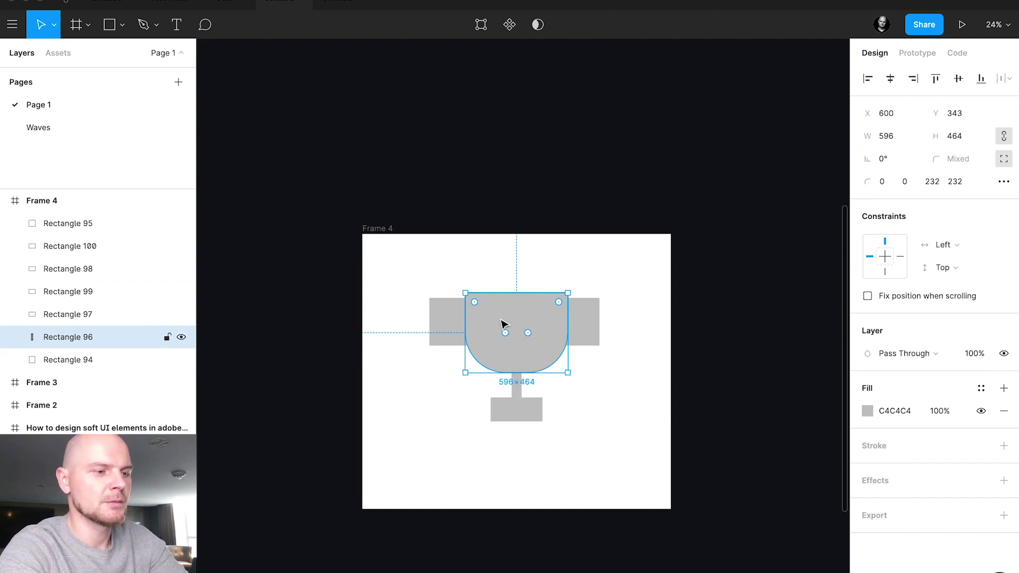
Step: Round the trophy base's top-left and top-right corners to 70
left_click(523, 416)
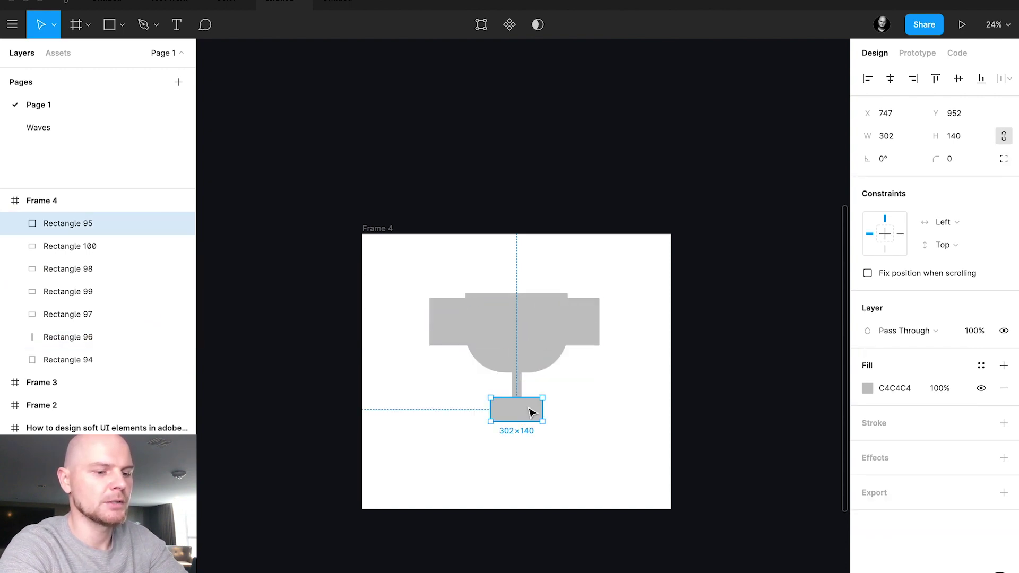
double_click(529, 413)
key("Escape")
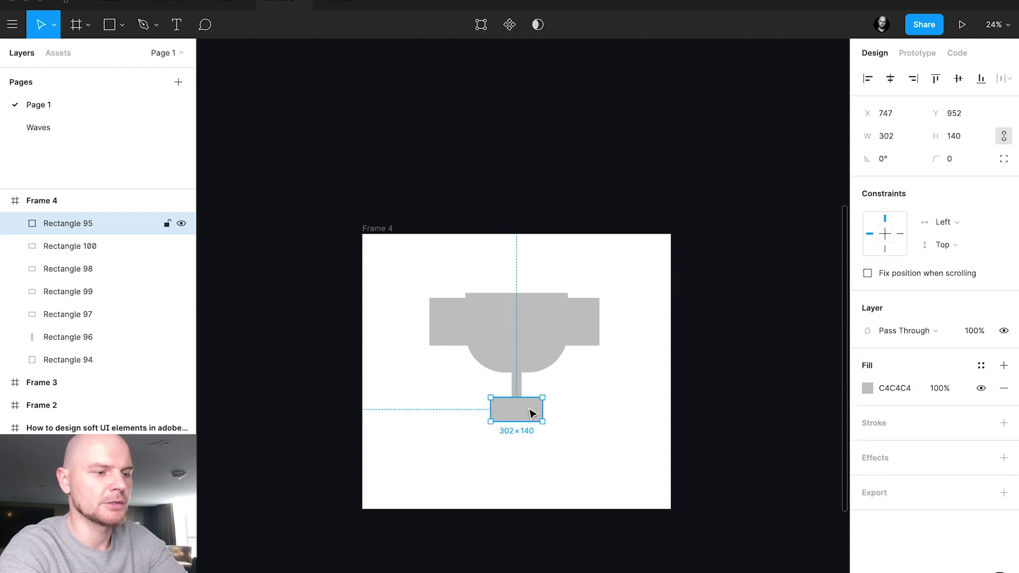
scroll(530, 412, "up", 5)
left_click_drag(584, 378, 473, 475)
left_click_drag(385, 378, 453, 441)
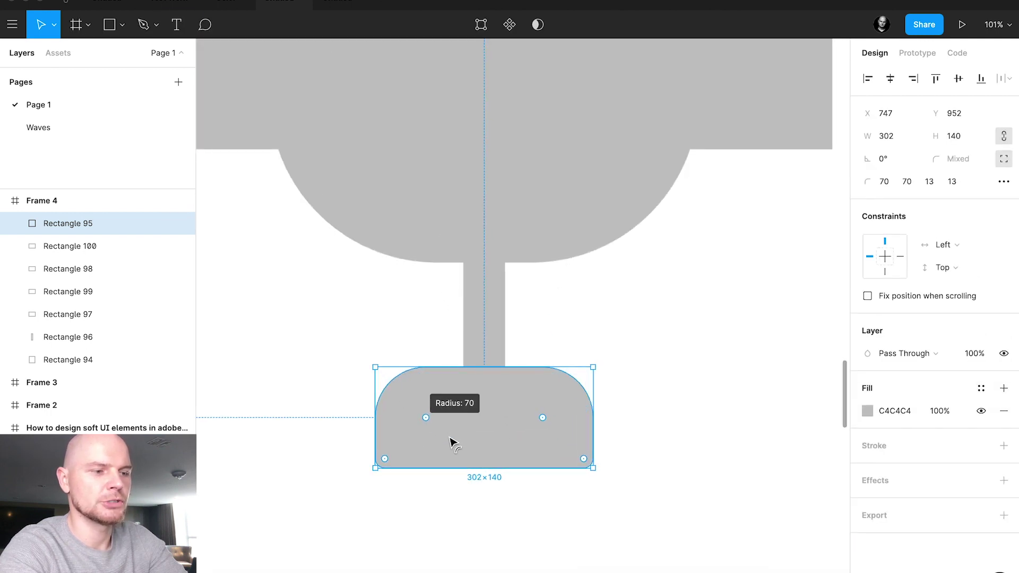
left_click(669, 380)
Step: Curve the bottom-right corners of the inner and outer right handle rectangles
scroll(669, 380, "down", 5)
scroll(669, 380, "up", 3)
scroll(669, 380, "right", 1)
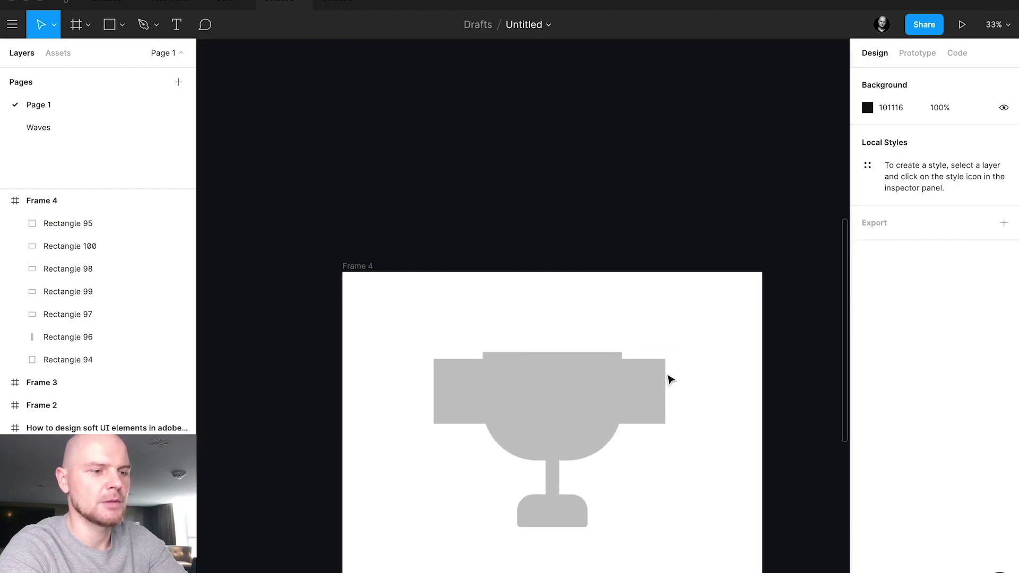
left_click(653, 397)
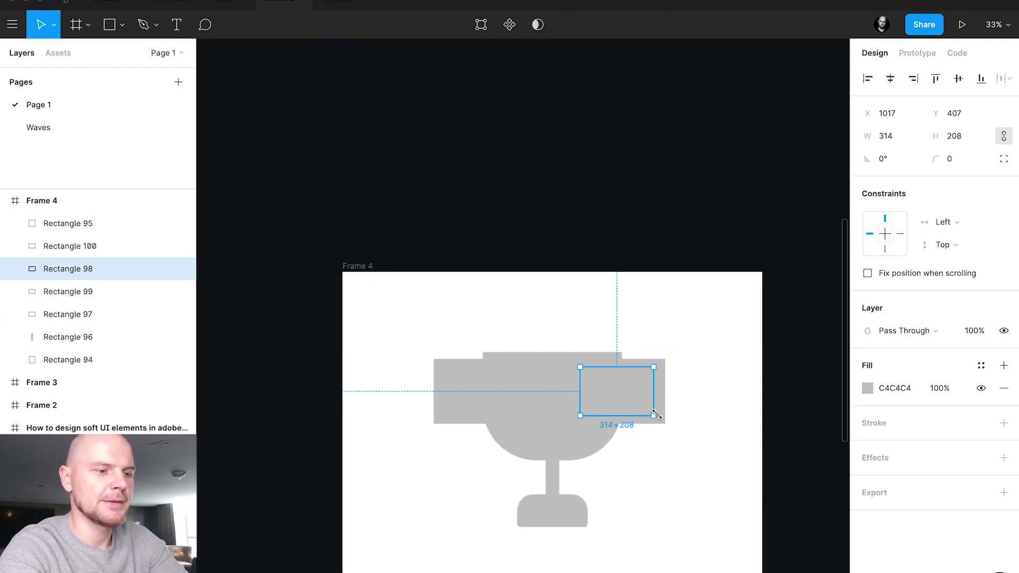
scroll(656, 415, "up", 5)
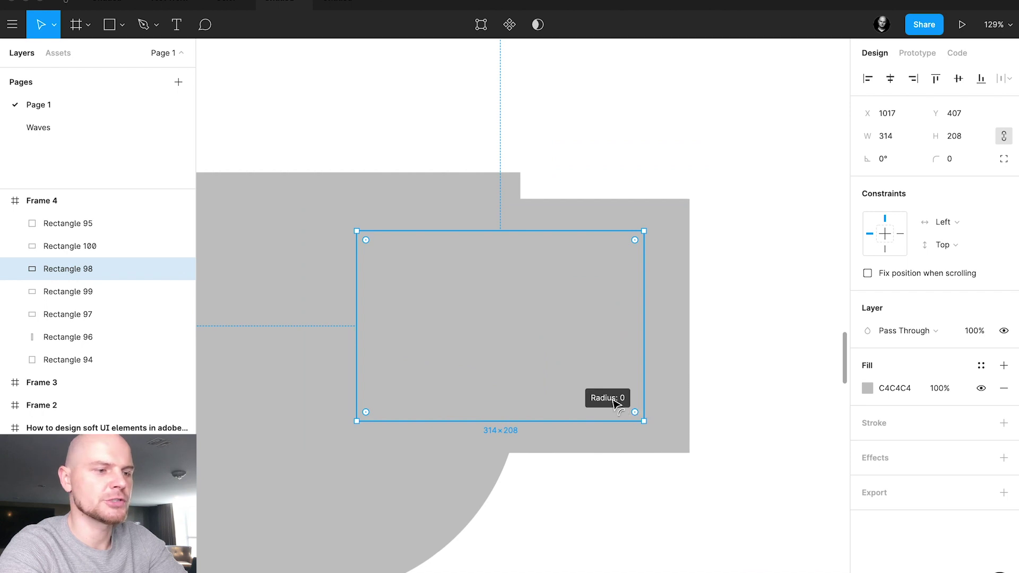
left_click_drag(598, 389, 515, 285)
left_click(656, 365)
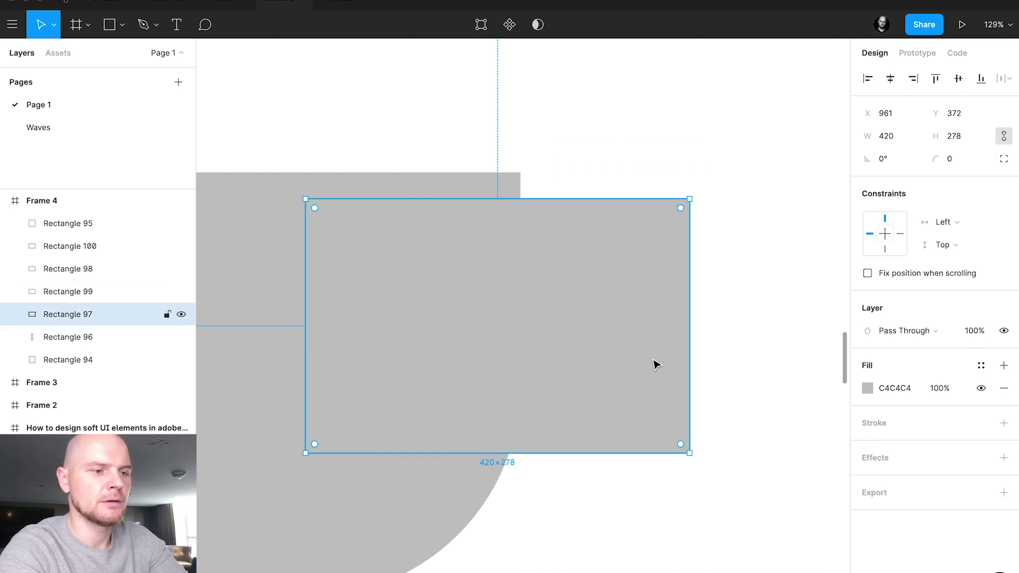
left_click_drag(681, 444, 504, 273)
Step: Curve the bottom-left corners of the left handle rectangles, the outer one to 139
scroll(595, 381, "down", 3)
scroll(594, 380, "down", 3)
left_click(368, 386)
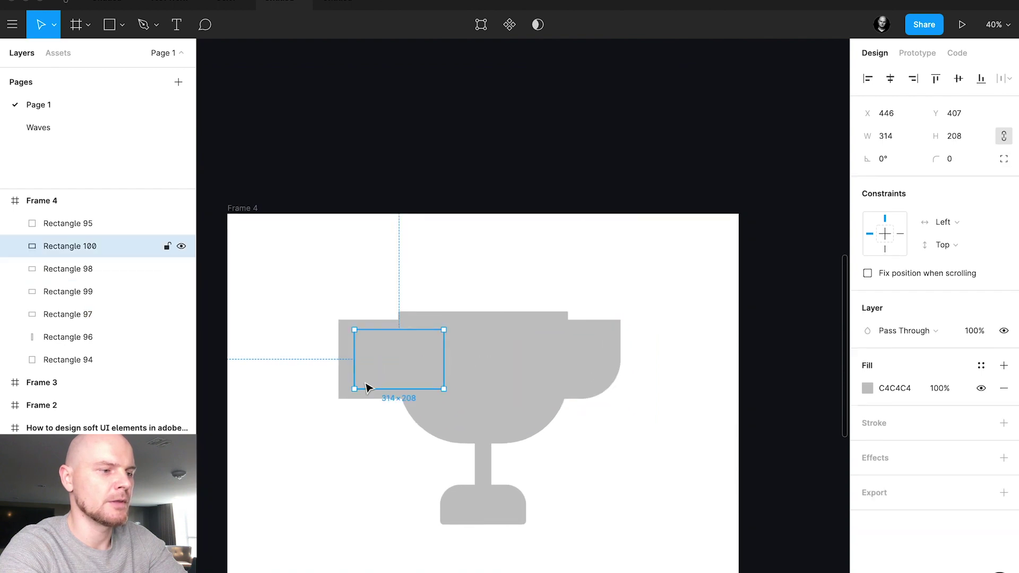
scroll(370, 386, "up", 5)
left_click_drag(336, 409, 440, 276)
left_click(343, 392)
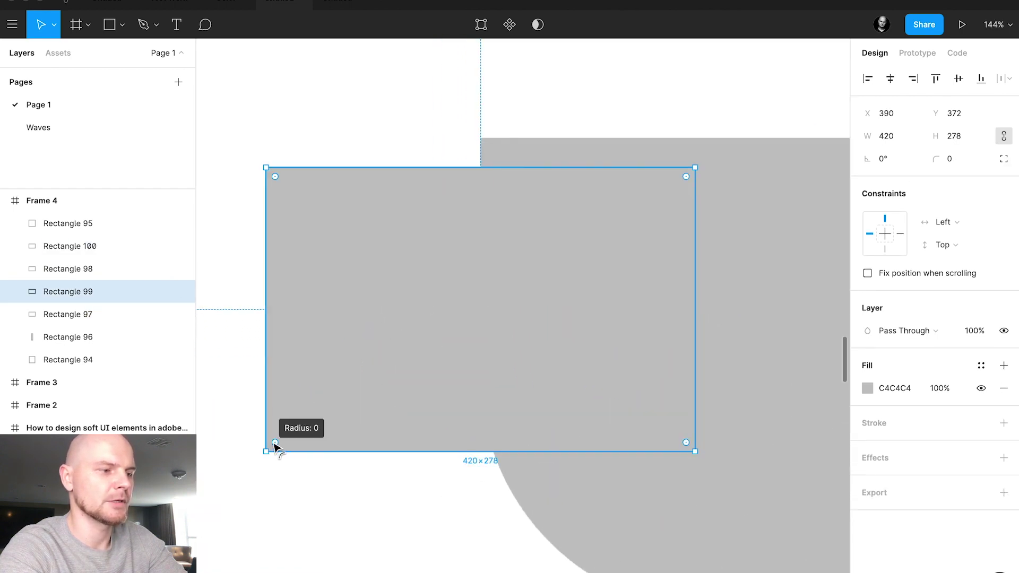
left_click_drag(276, 446, 455, 292)
scroll(455, 292, "down", 5)
left_click(457, 291, "shift")
scroll(456, 291, "up", 3)
Step: Subtract the inner rectangles from the outer ones to form hollow left and right handles
left_click(551, 25)
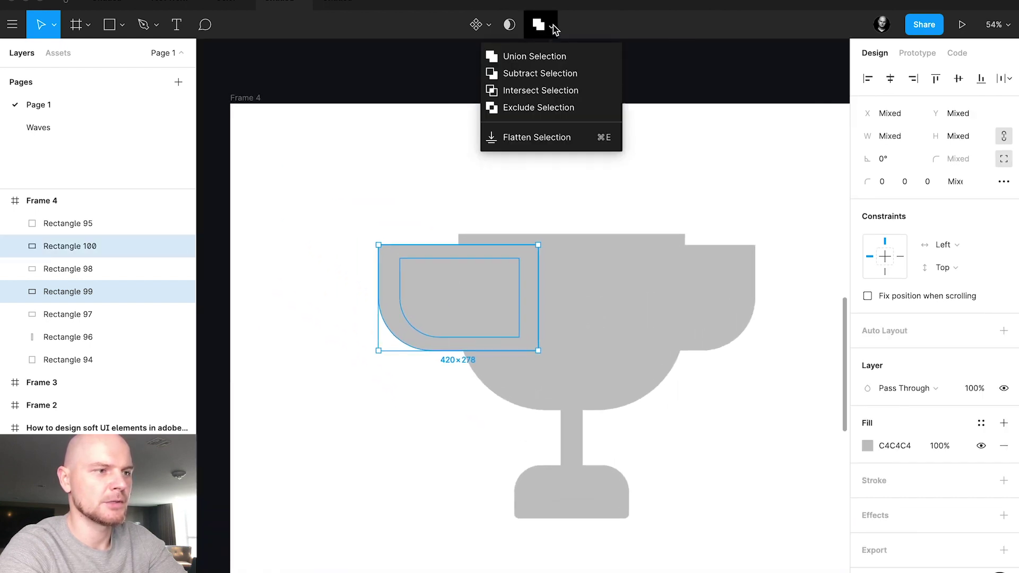
left_click(552, 73)
left_click(723, 274)
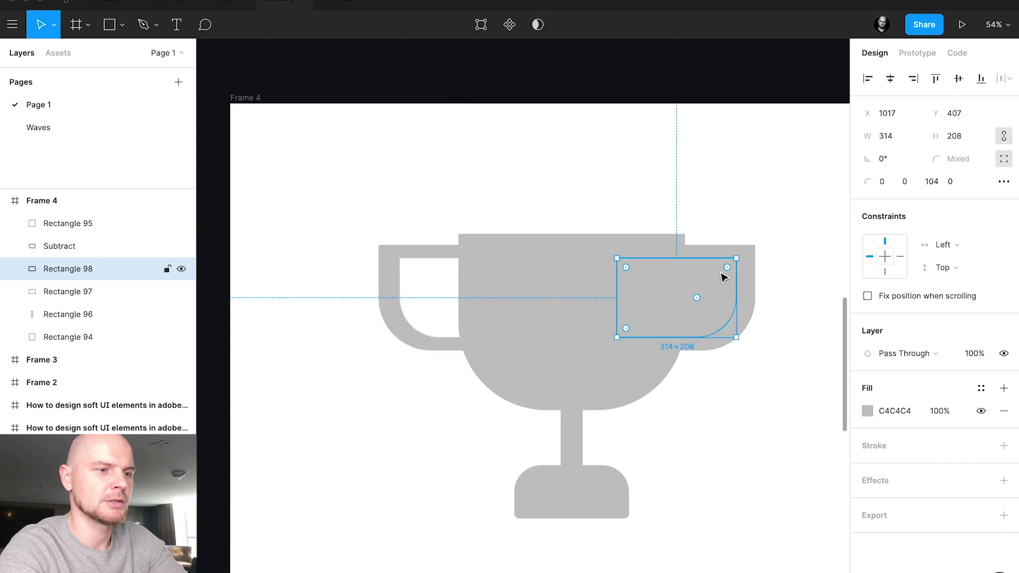
left_click(750, 283, "shift")
left_click(547, 25)
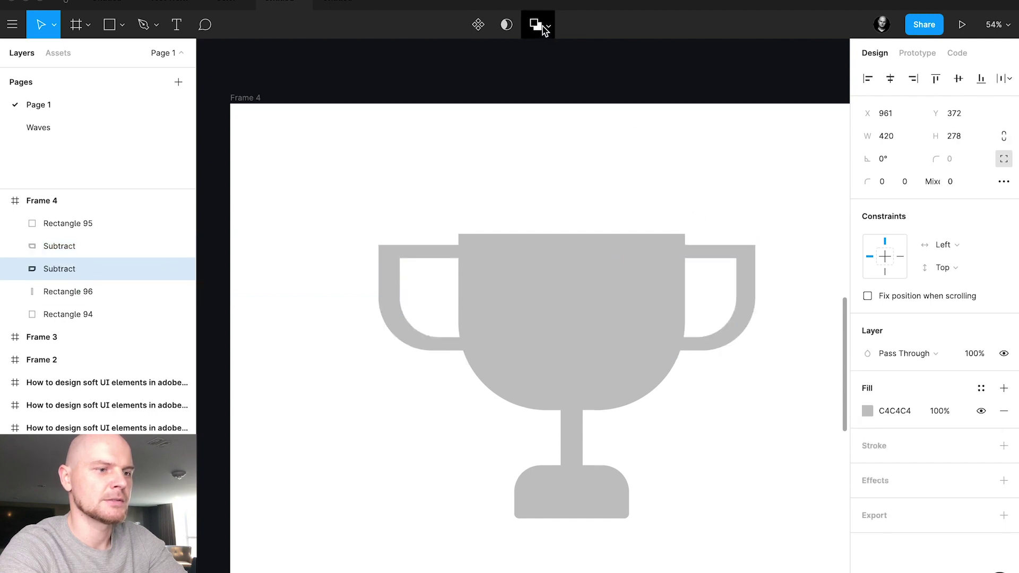
left_click(428, 202)
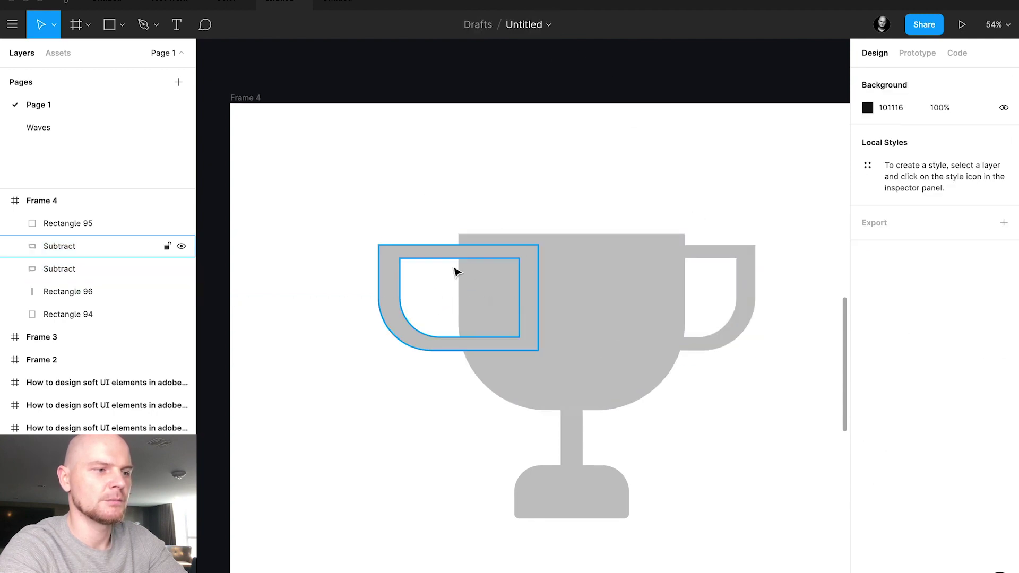
Step: Shift both handles 40 inward toward the cup, to x 430 and 946
left_click(409, 262)
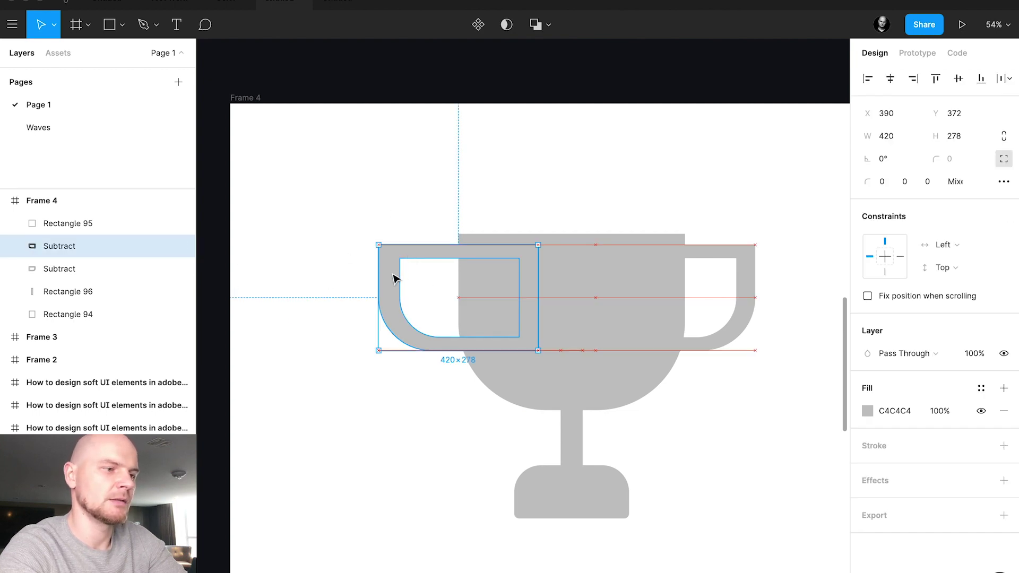
left_click(745, 317)
left_click_drag(745, 317, 757, 316)
key("shift+Left")
key("shift+Left")
key("shift+Left")
key("shift+Left")
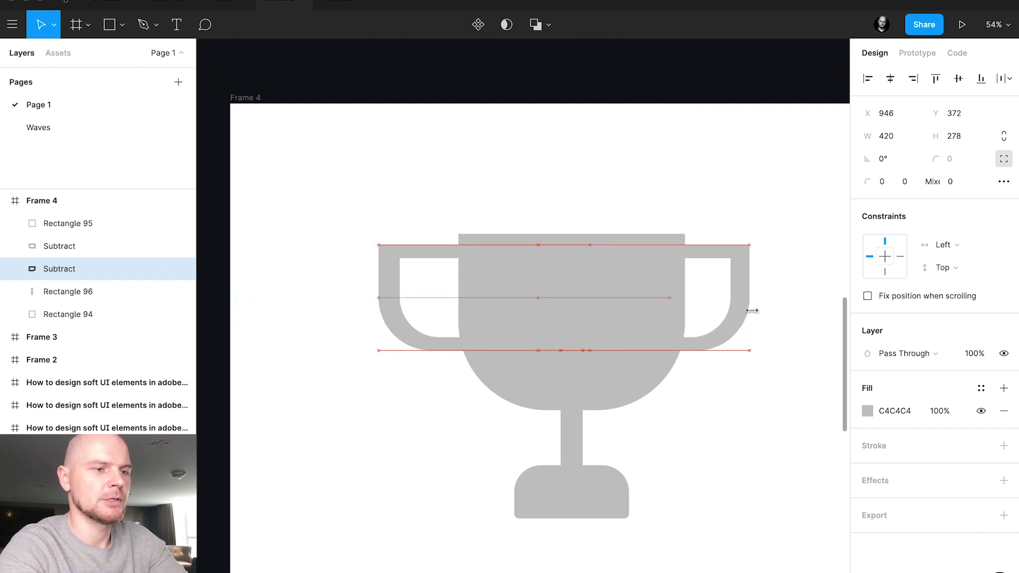
left_click(405, 322)
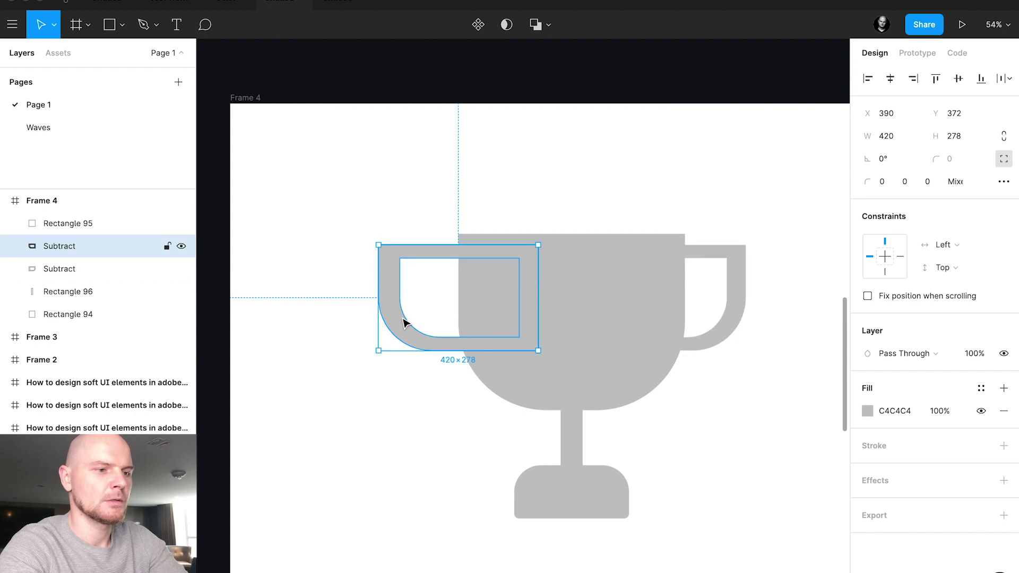
key("shift+Right")
key("shift+Right")
key("shift+Right")
key("shift+Right")
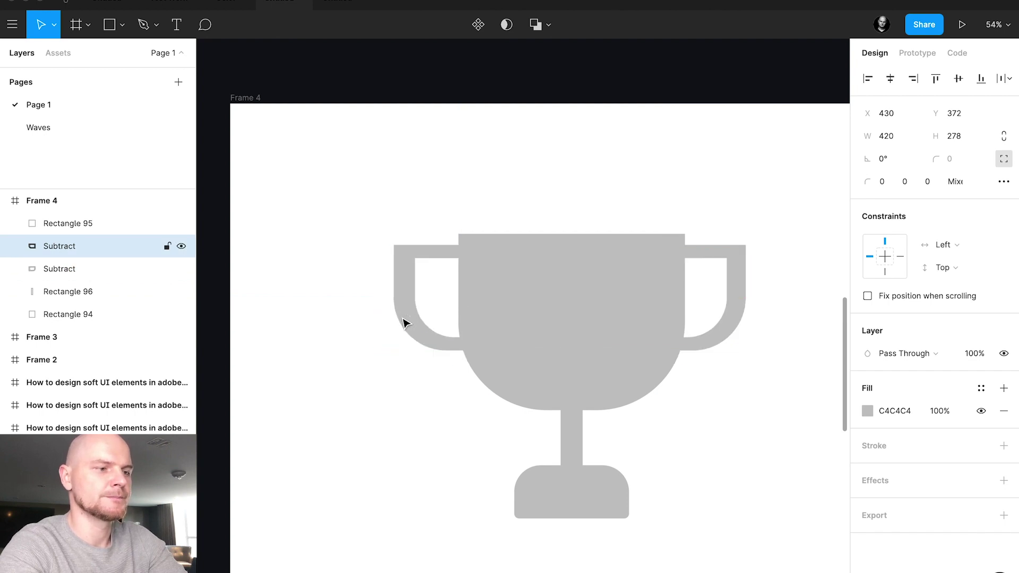
Step: Make the trophy base shorter
scroll(613, 209, "down", 3)
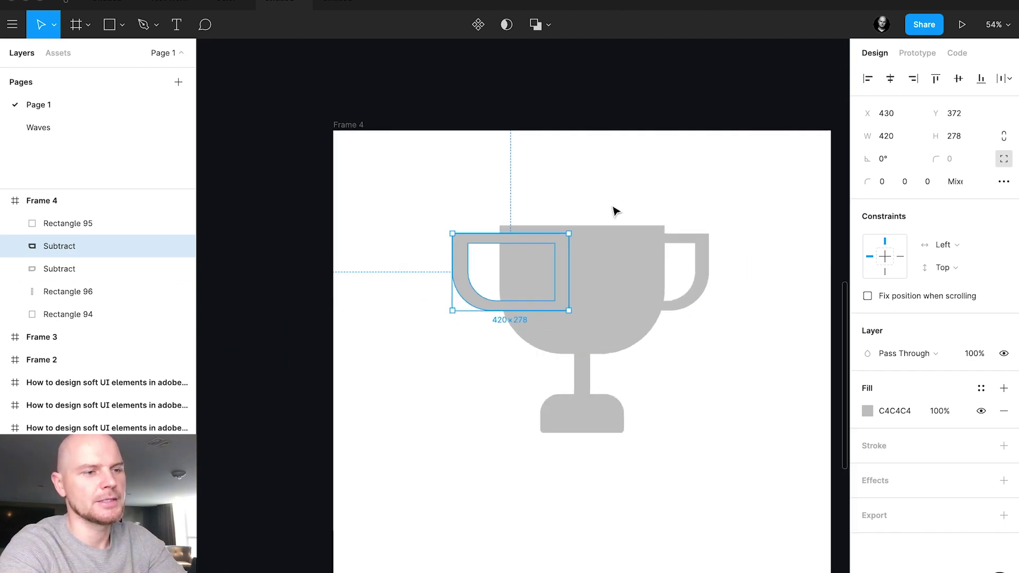
scroll(613, 209, "down", 3)
left_click(525, 337)
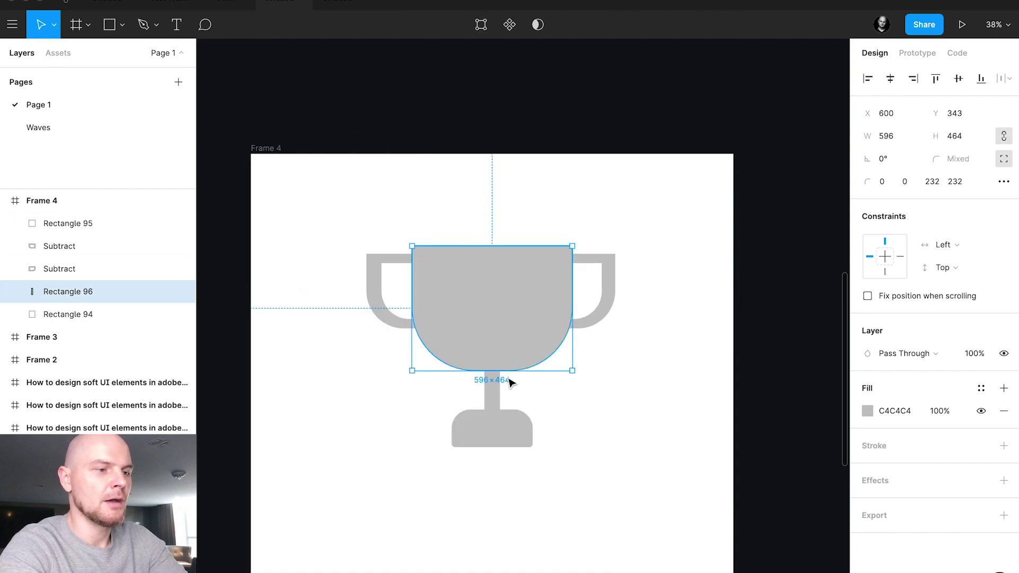
left_click(509, 430)
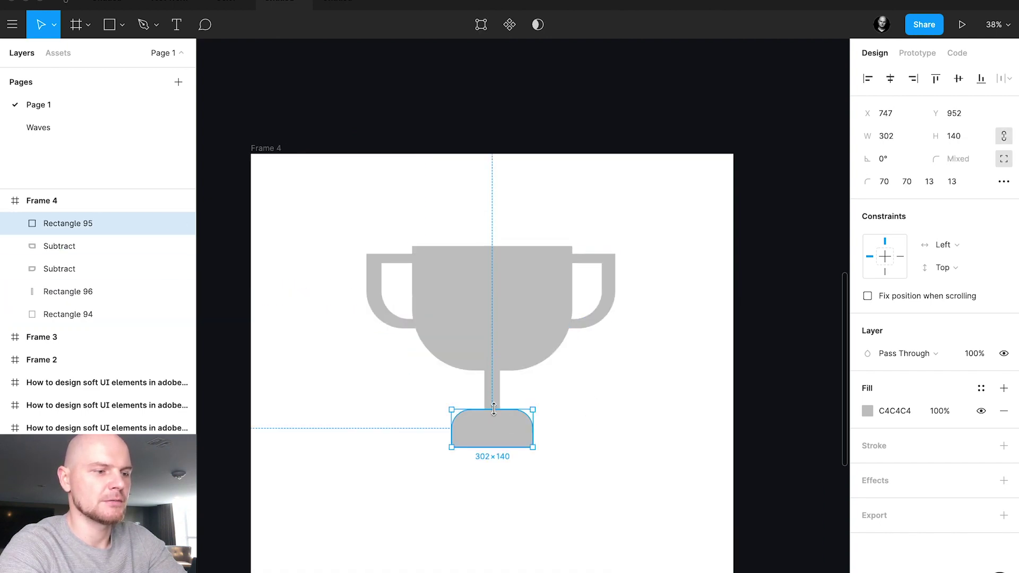
left_click_drag(491, 449, 522, 431)
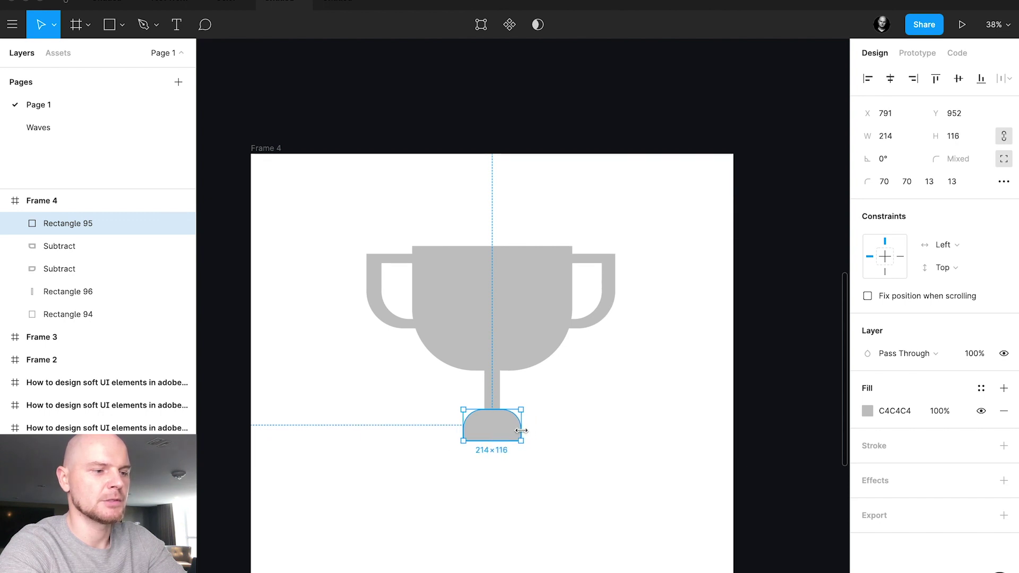
left_click(562, 435)
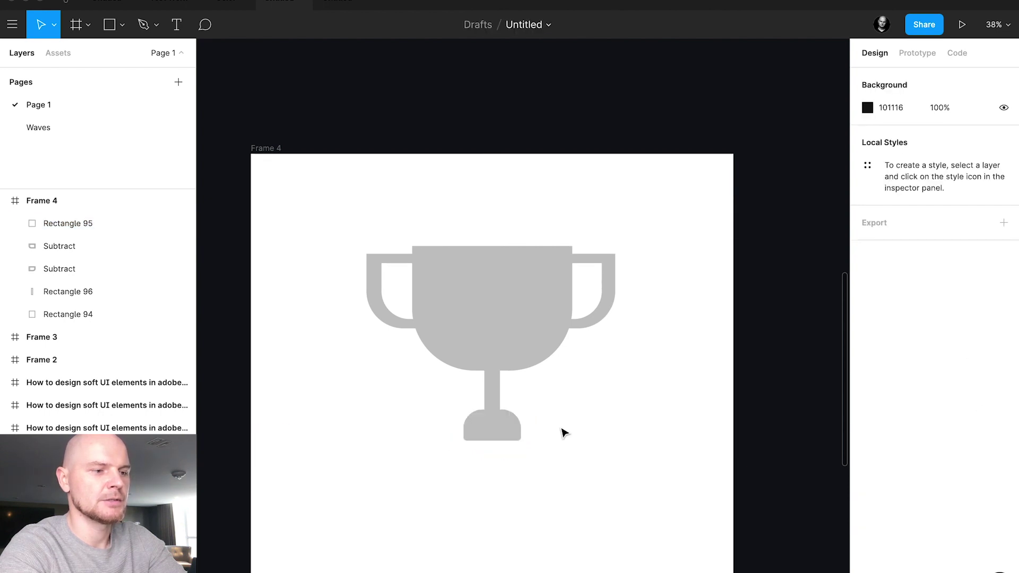
left_click(499, 423)
Step: Narrow the cup to 516 × 464 and nudge both handles in against it
left_click(541, 290)
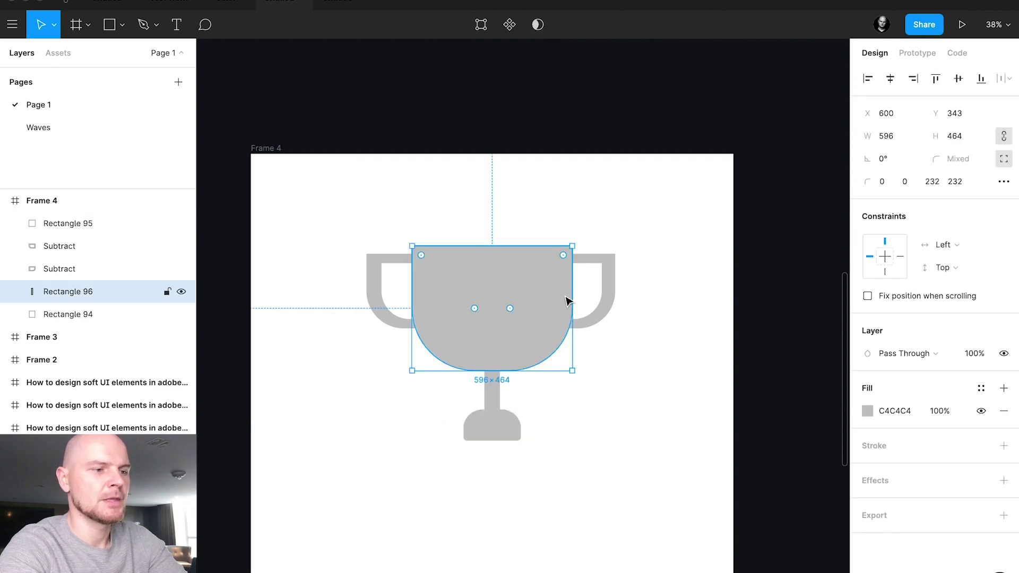
left_click_drag(572, 307, 561, 308)
left_click(602, 317)
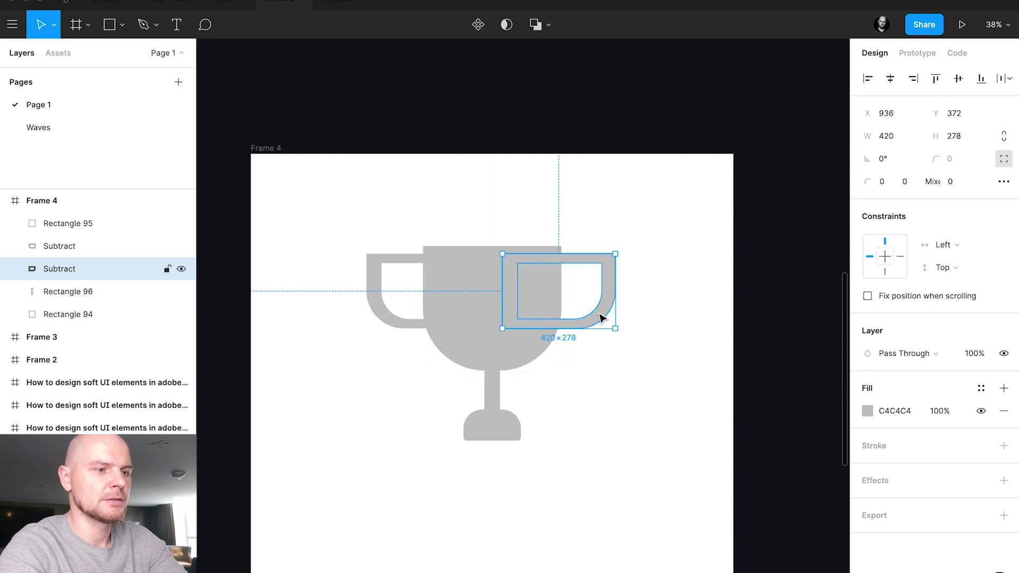
key("shift+Left")
key("shift+Left")
key("shift+Left")
key("shift+Left")
key("shift+Left")
key("shift+Left")
key("shift+Left")
key("shift+Left")
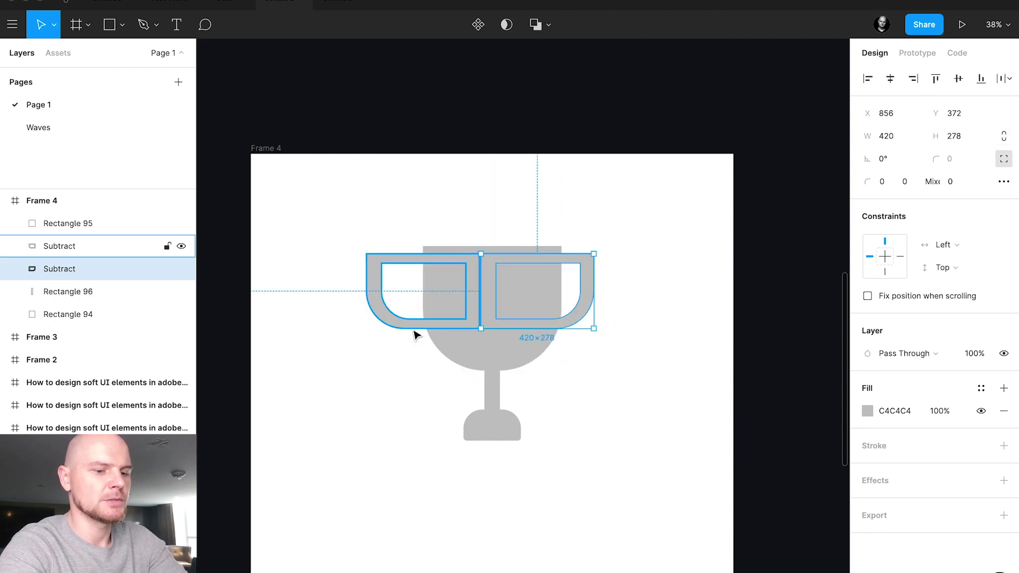
left_click(413, 332)
key("shift+Right")
key("shift+Right")
key("shift+Right")
key("shift+Right")
key("shift+Right")
key("shift+Right")
key("shift+Right")
key("shift+Right")
key("shift+Right")
key("shift+Right")
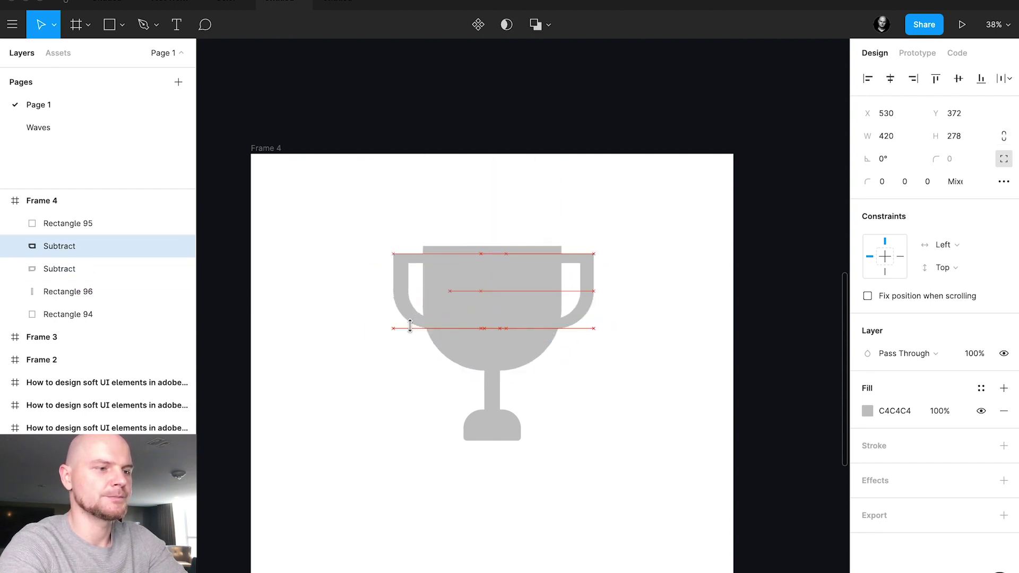
key("shift+Left")
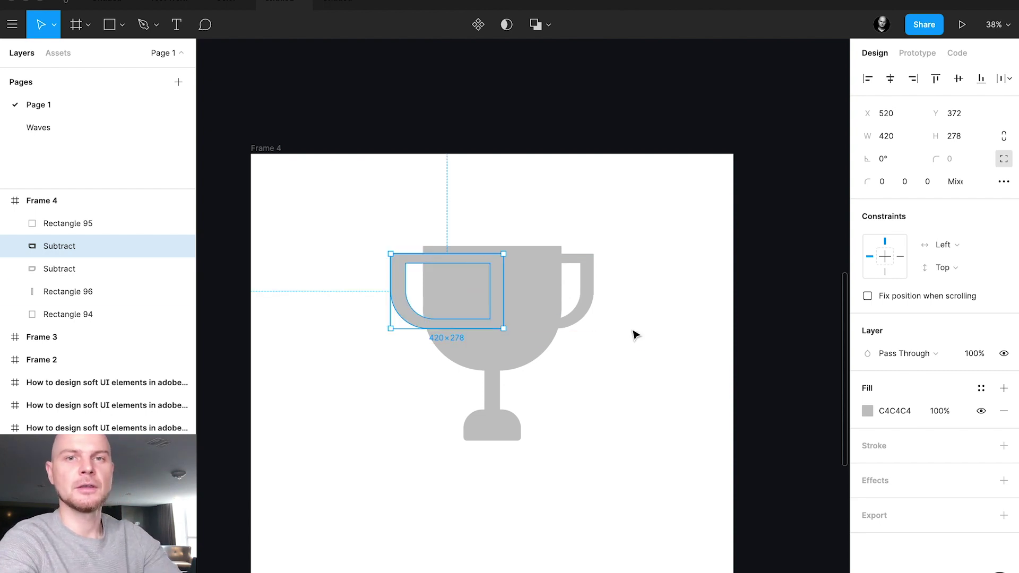
Step: Bring the cup body (Rectangle 96) in front of the handles
left_click(607, 339)
left_click(581, 306)
left_click(519, 361)
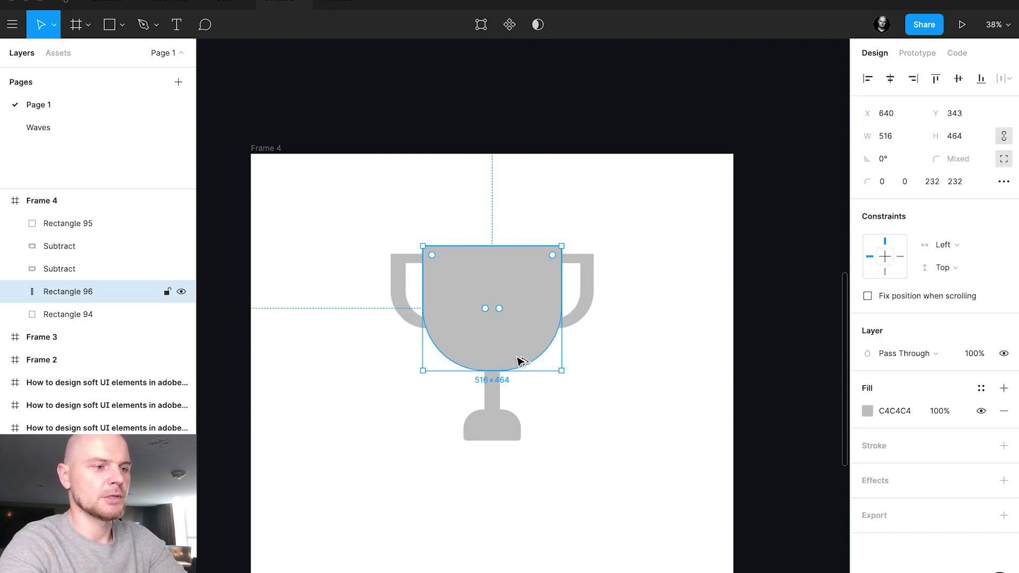
key("super+alt+bracketright")
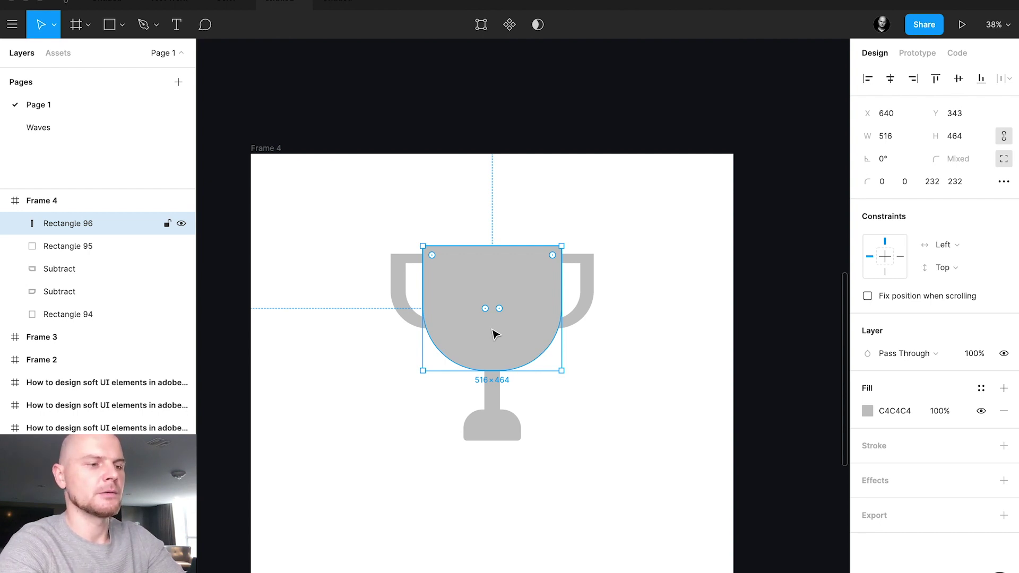
Step: Switch the cup fill to a linear gradient with a bright, fully opaque orange end stop
left_click(867, 410)
left_click(696, 235)
left_click(722, 252)
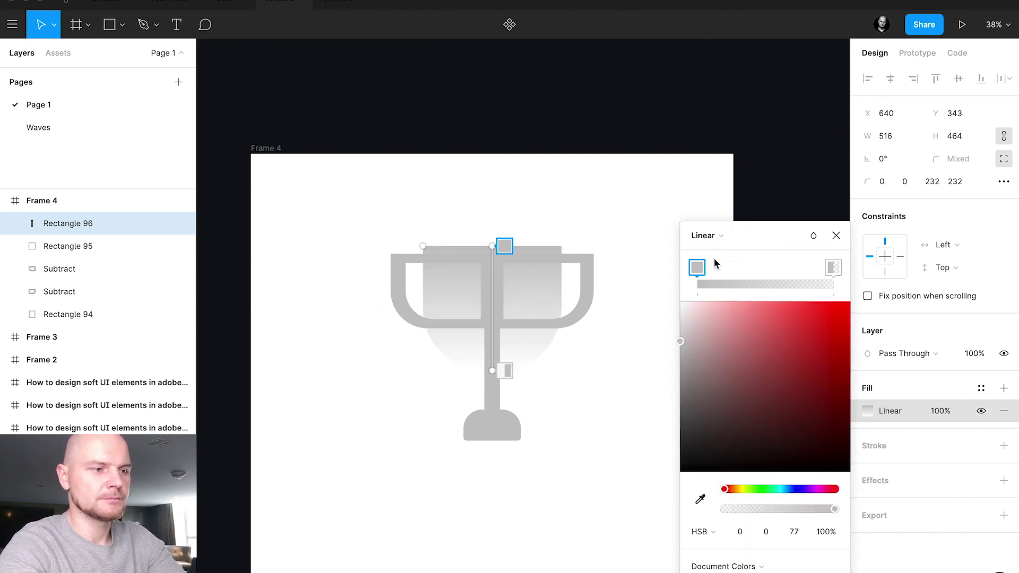
left_click(840, 271)
left_click_drag(732, 490, 735, 492)
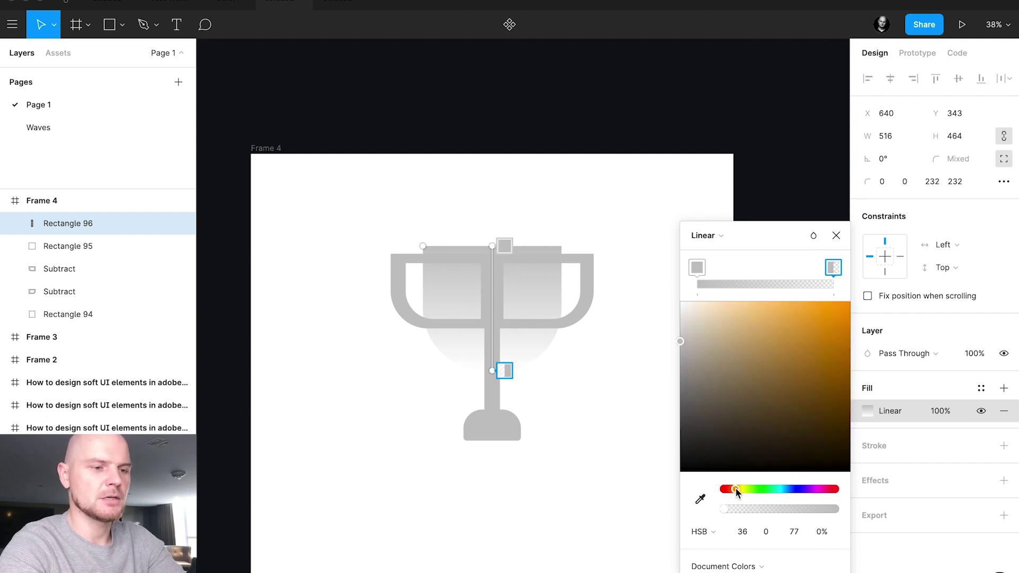
left_click_drag(760, 387, 860, 274)
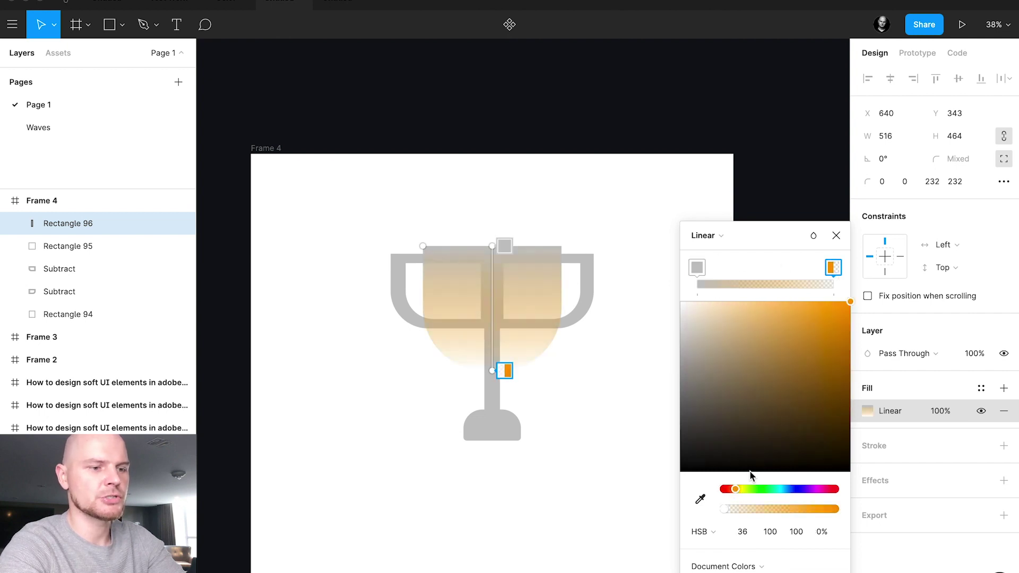
left_click_drag(752, 509, 838, 510)
Step: Make the start stop red-orange and the end stop yellow, then angle the gradient diagonally
left_click(697, 267)
left_click(733, 488)
left_click_drag(764, 371, 908, 283)
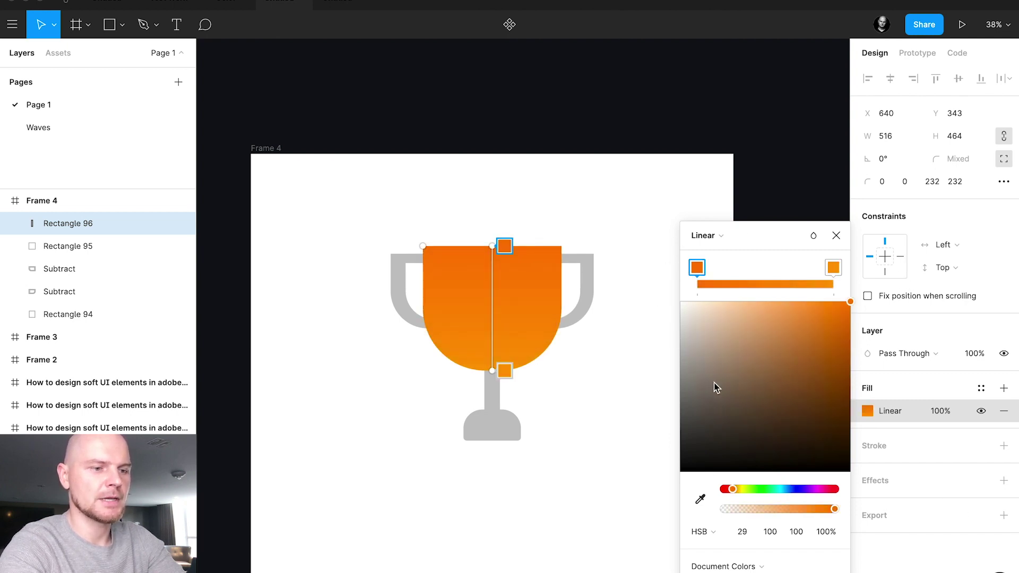
left_click_drag(738, 485, 732, 488)
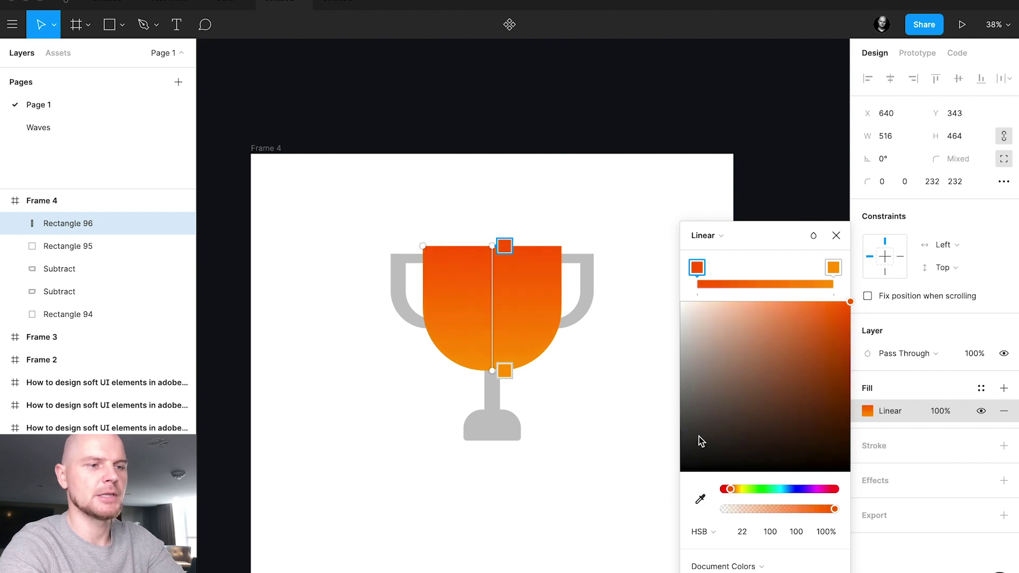
left_click(833, 268)
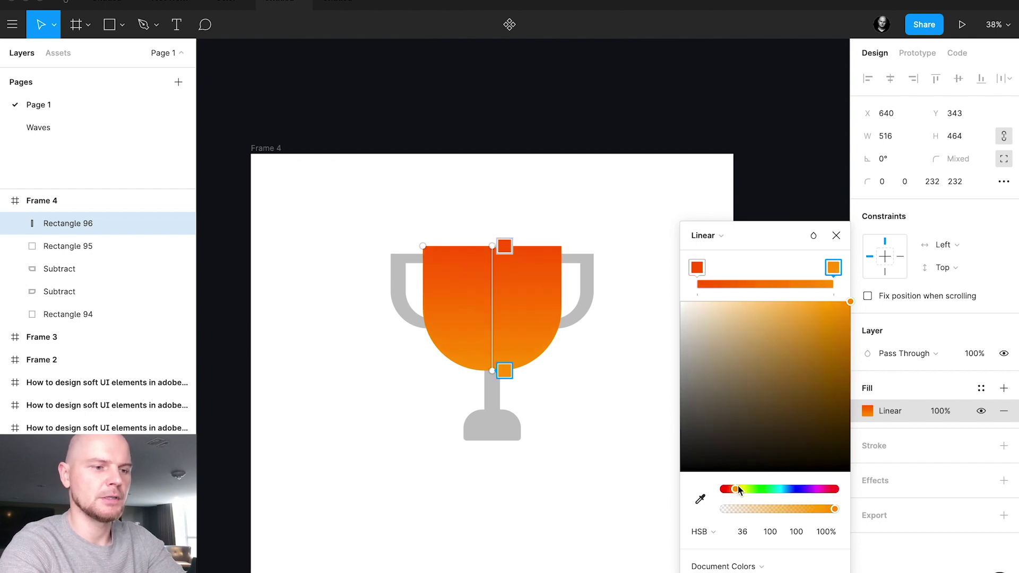
left_click_drag(737, 486, 738, 489)
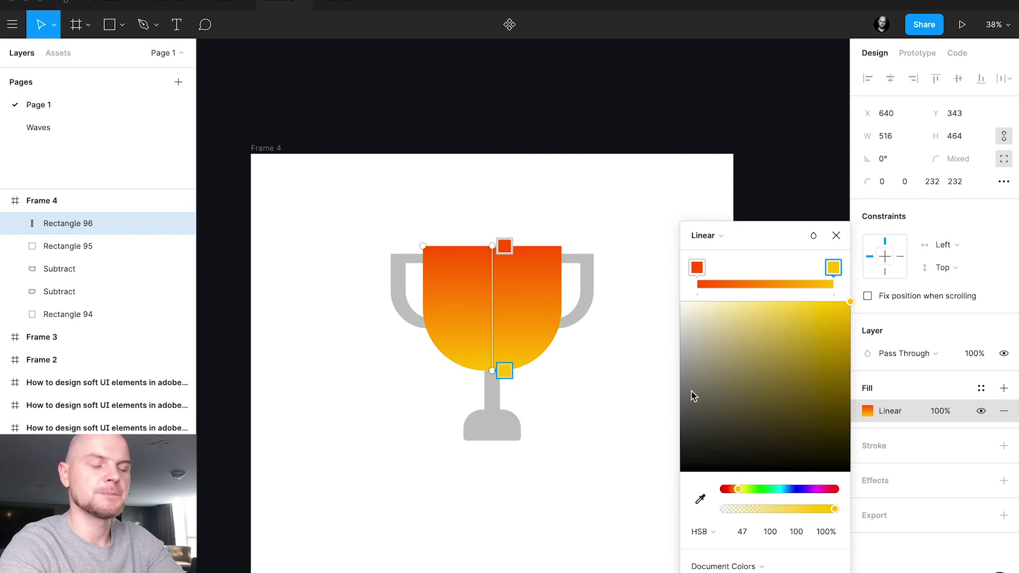
left_click_drag(487, 245, 423, 268)
left_click_drag(491, 371, 561, 267)
Step: Copy the cup's gradient style and paste it onto the trophy base and stem
left_click(836, 236)
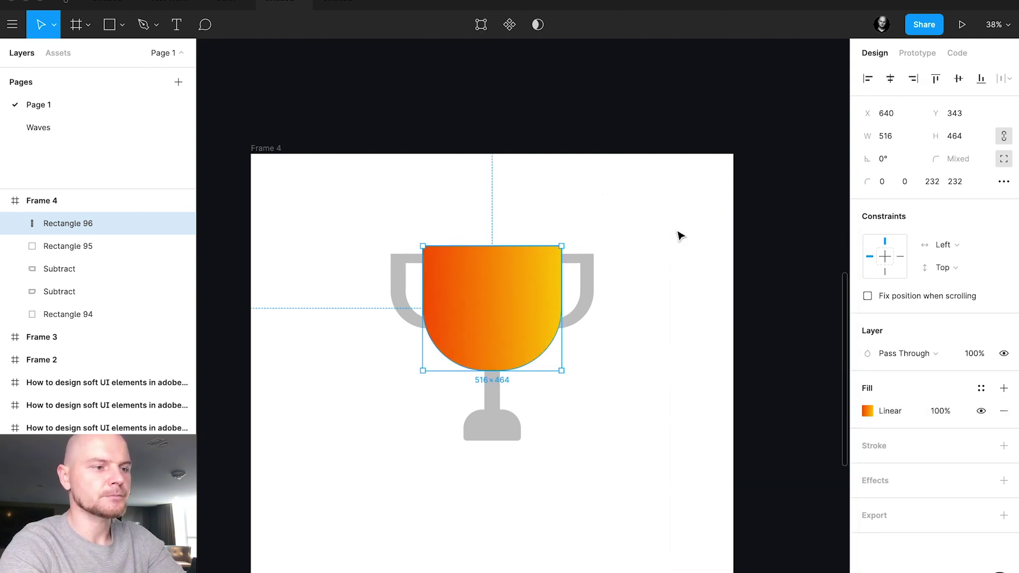
left_click(677, 234)
left_click(518, 327)
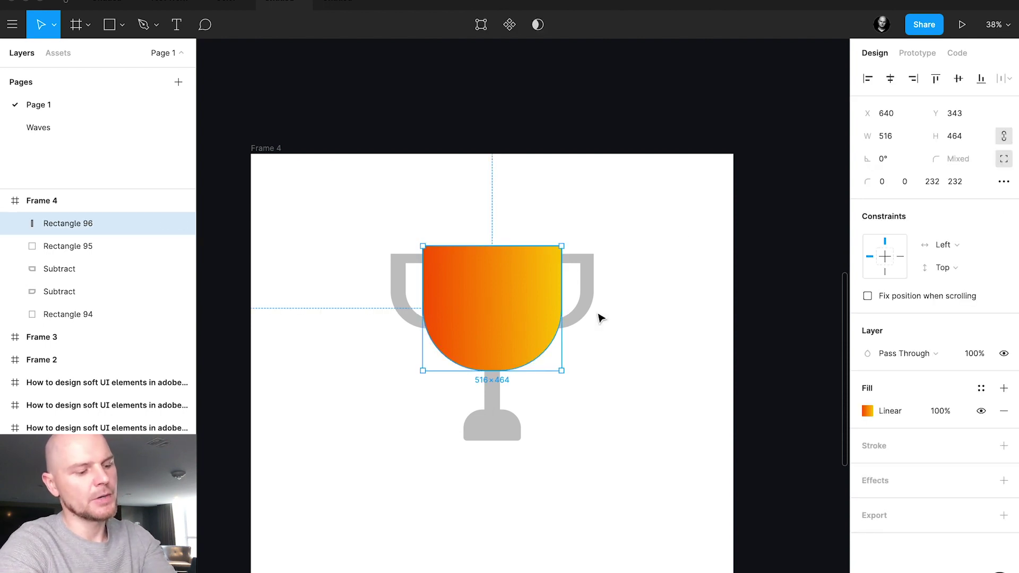
key("alt")
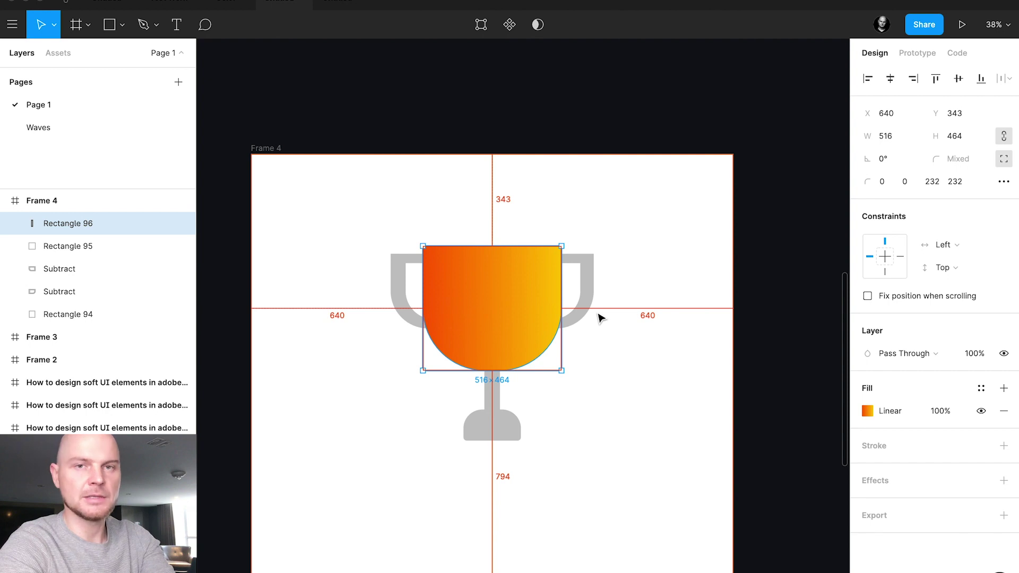
left_click(515, 426)
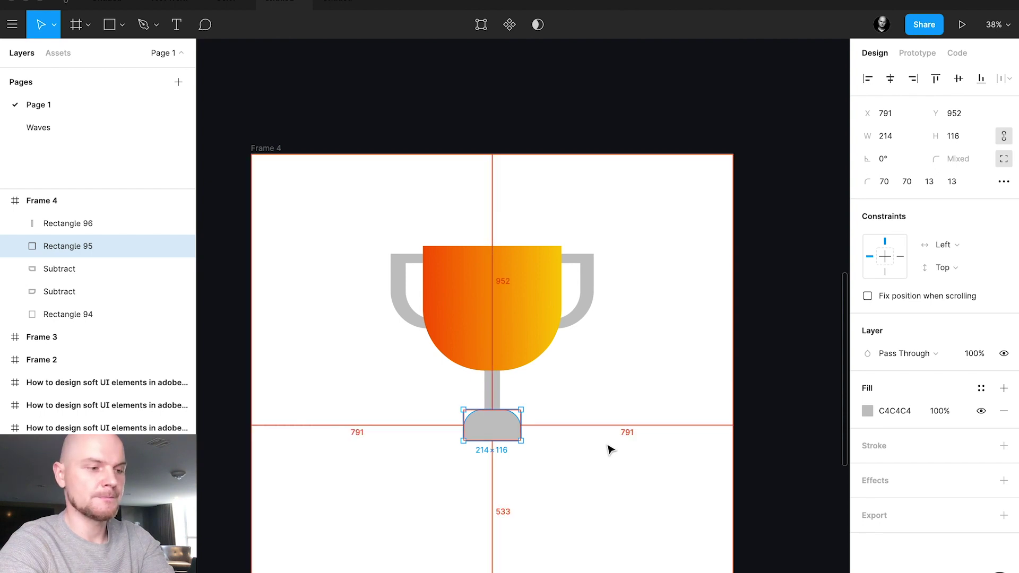
key("super+alt+v")
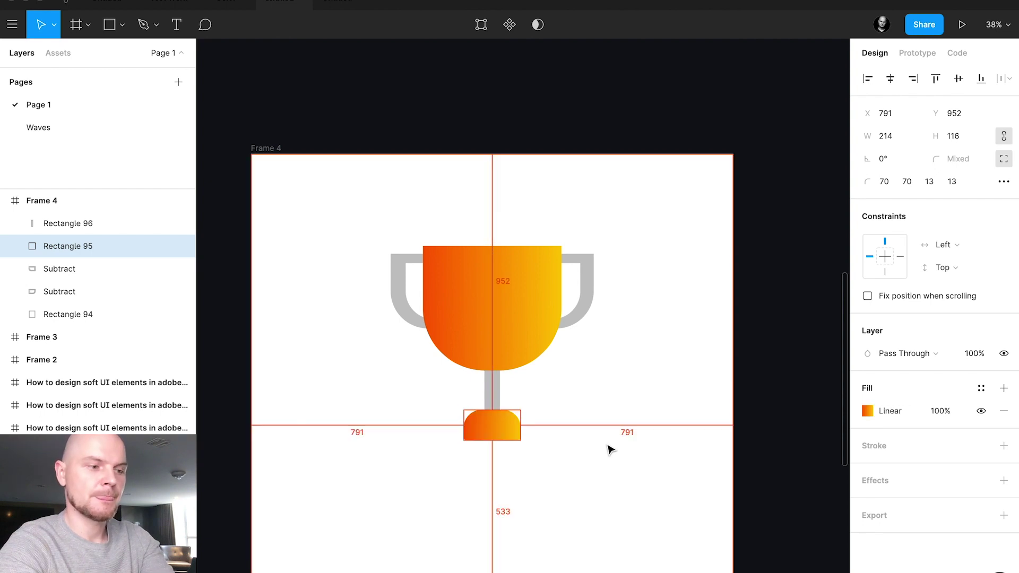
left_click(497, 395)
key("super+alt+v")
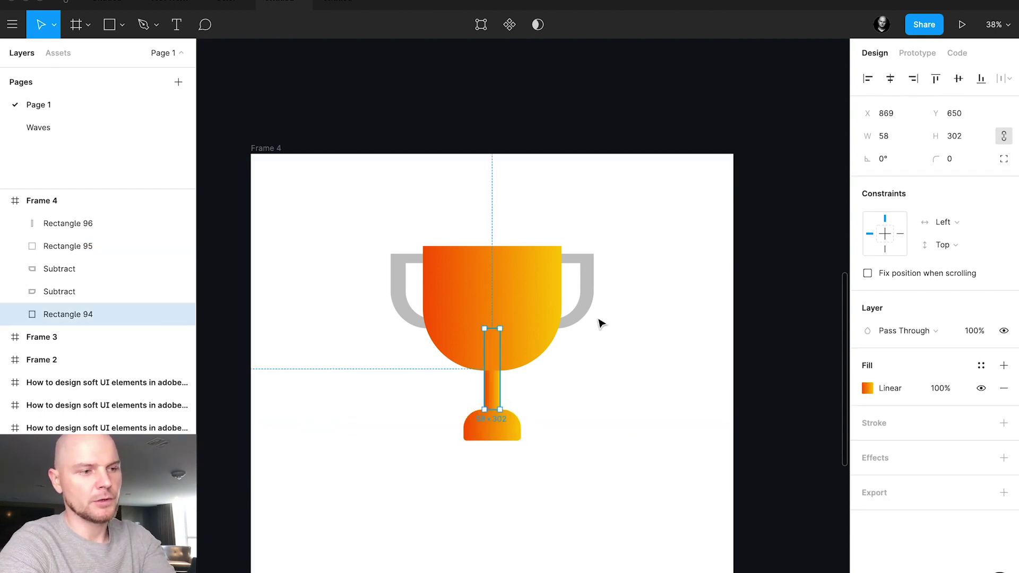
Step: Paste the same orange-to-yellow gradient onto the left and right handles
double_click(591, 296)
double_click(402, 316)
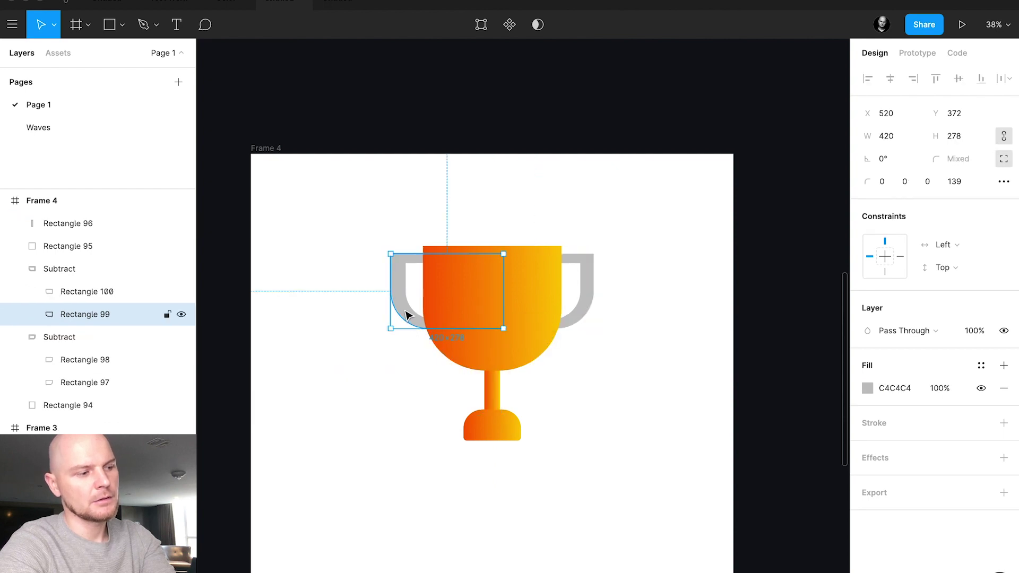
left_click(100, 272)
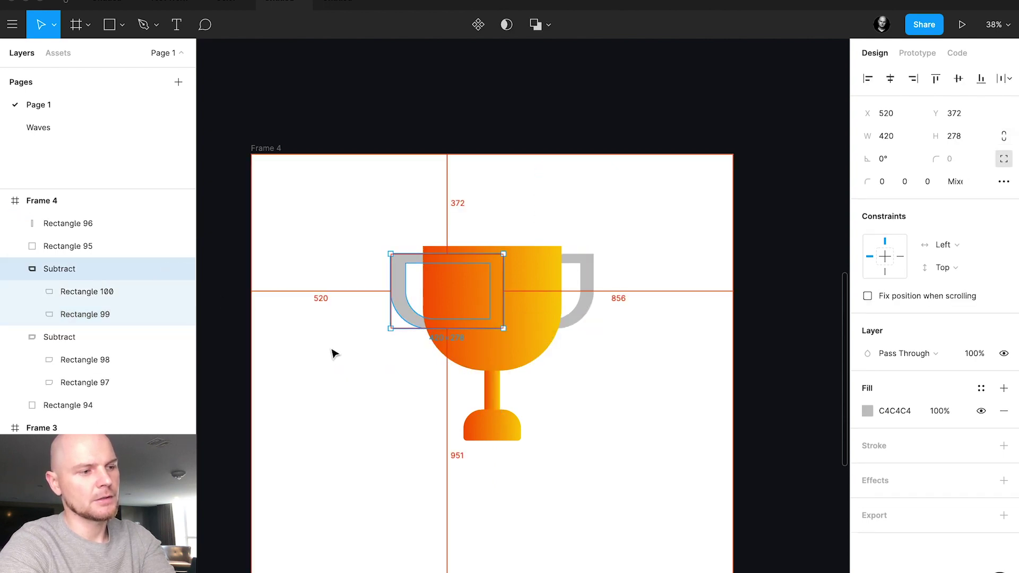
key("super+alt+v")
left_click(592, 307)
key("super+alt+v")
left_click(668, 331)
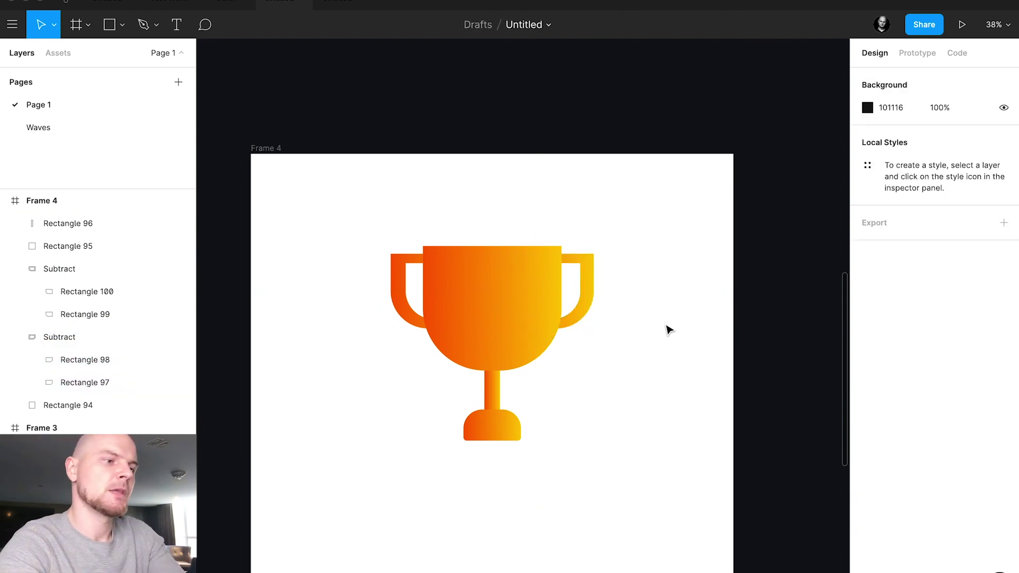
Step: Shorten the trophy base to 214 × 74 and move it up to meet the stem
left_click(500, 428)
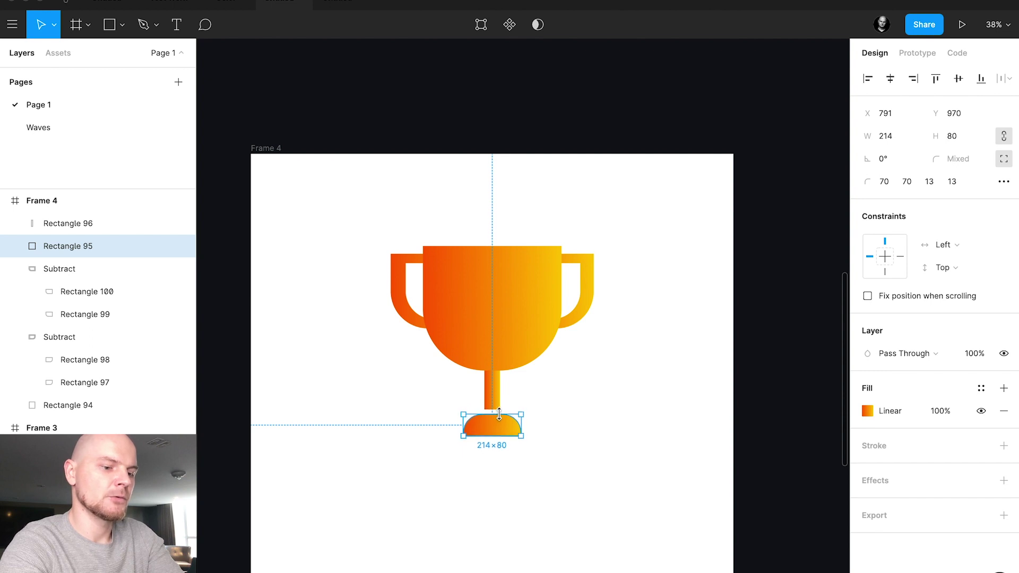
left_click_drag(499, 414, 502, 418)
key("shift+Up")
key("shift+Up")
key("shift+Up")
key("Up")
Step: Group all trophy parts into Group 116, move it lower, and select the base inside
left_click_drag(642, 453, 418, 205)
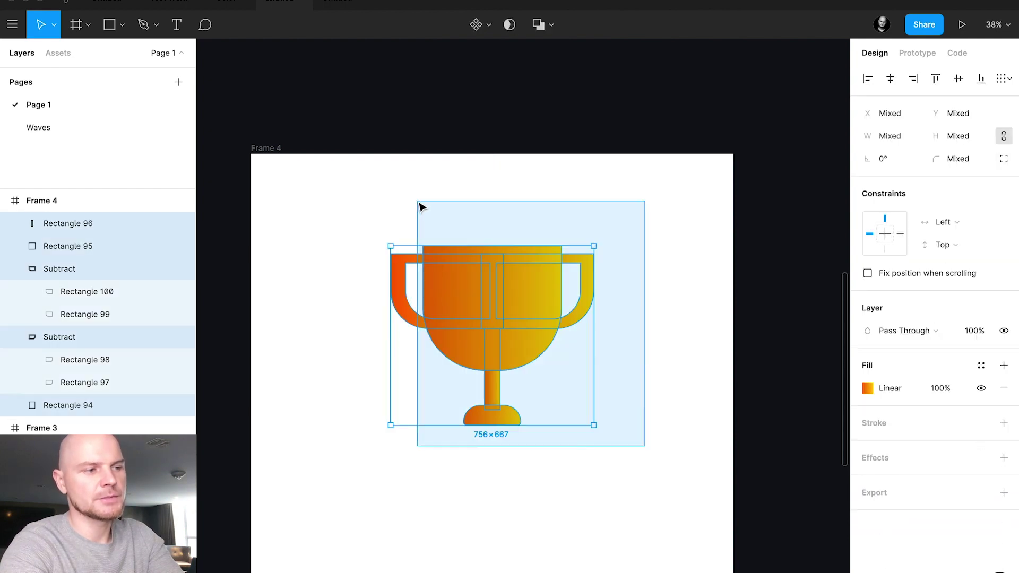
key("ctrl+g")
left_click_drag(488, 263, 487, 306)
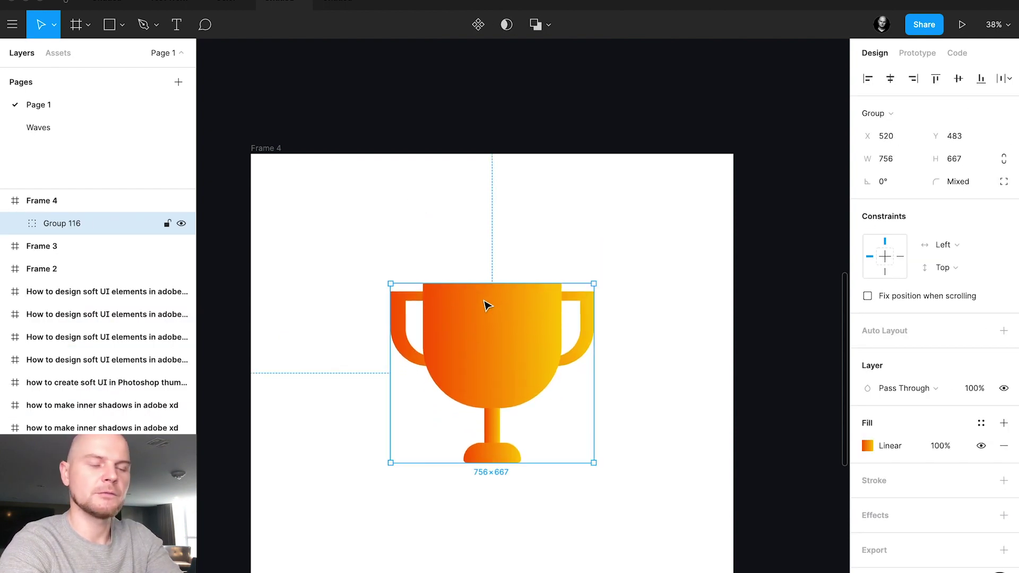
double_click(494, 457)
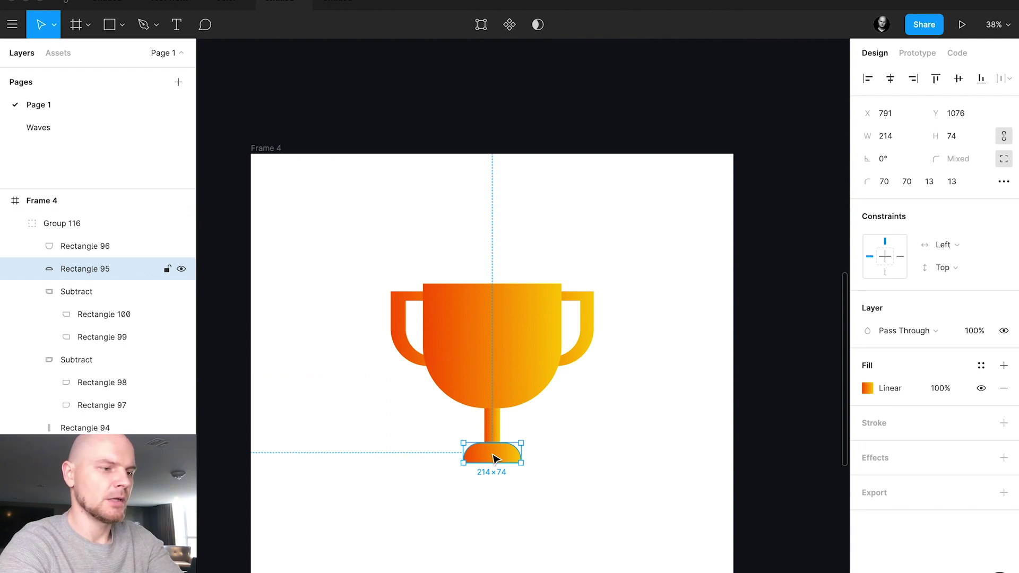
Step: Duplicate the base below the trophy as a 4-tall bar stretched to 1612 wide
mouse_move(493, 456)
left_mouse_down()
mouse_move(496, 487)
mouse_move(495, 471)
left_mouse_up()
key("ctrl+d")
key("ctrl+z")
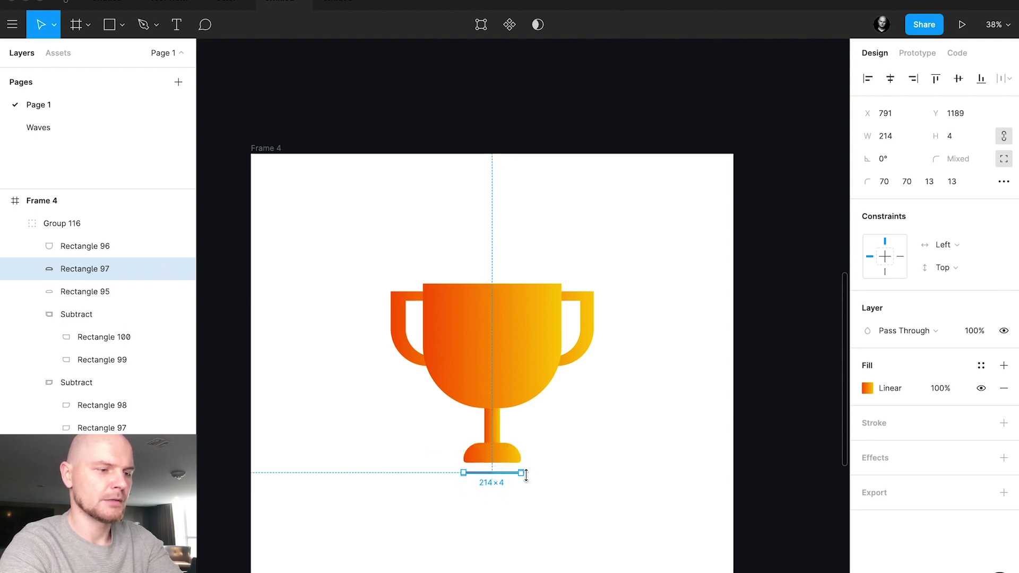
scroll(527, 477, "up", 6)
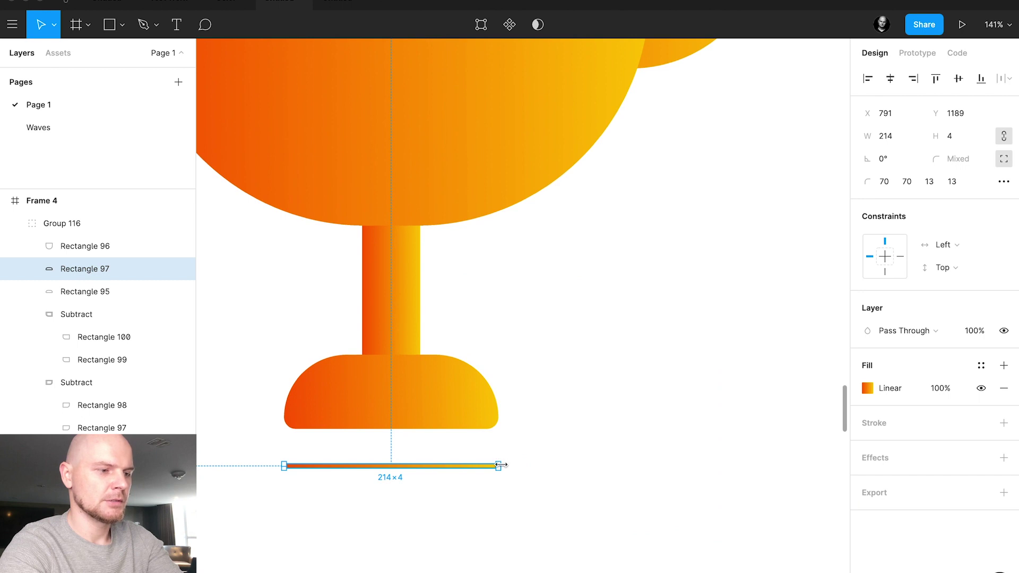
left_click_drag(501, 465, 823, 462)
Step: Nudge the 1612 × 4 ground line so it sits just beneath the trophy base
scroll(658, 428, "down", 6)
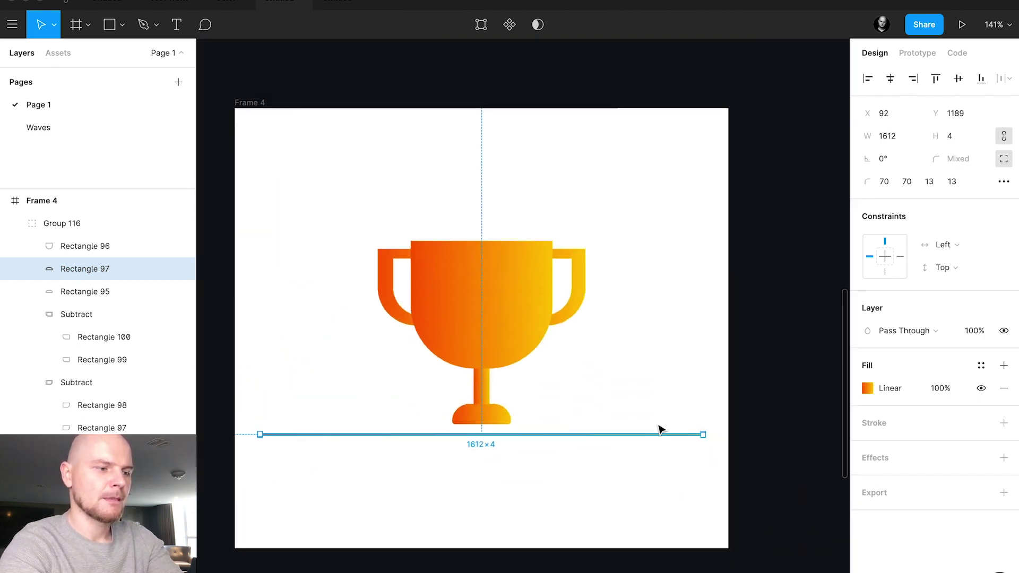
scroll(658, 428, "left", 3)
scroll(659, 428, "up", 1)
key("shift+Up")
key("shift+Up")
key("shift+Up")
key("shift+Up")
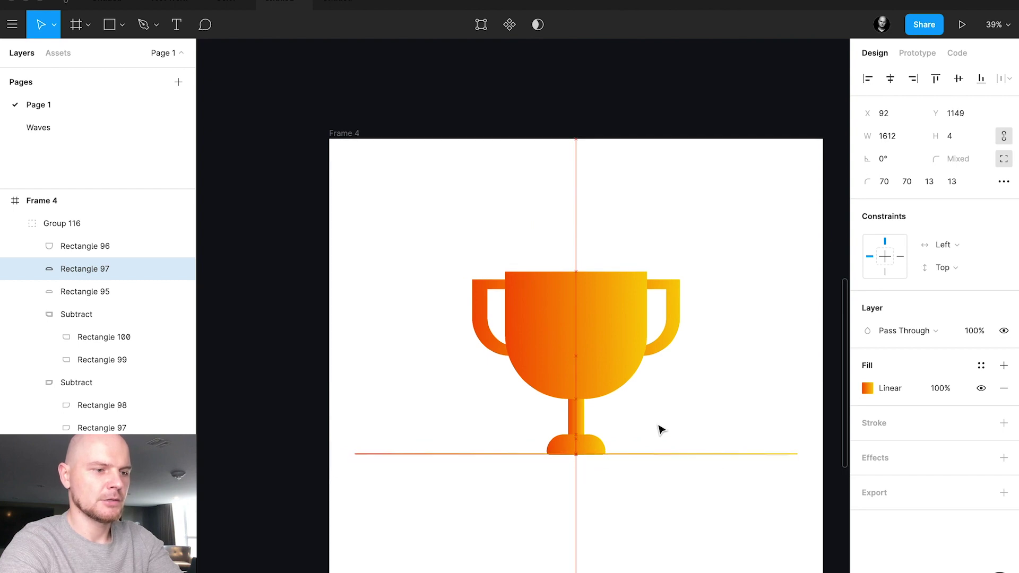
key("Down")
key("Down")
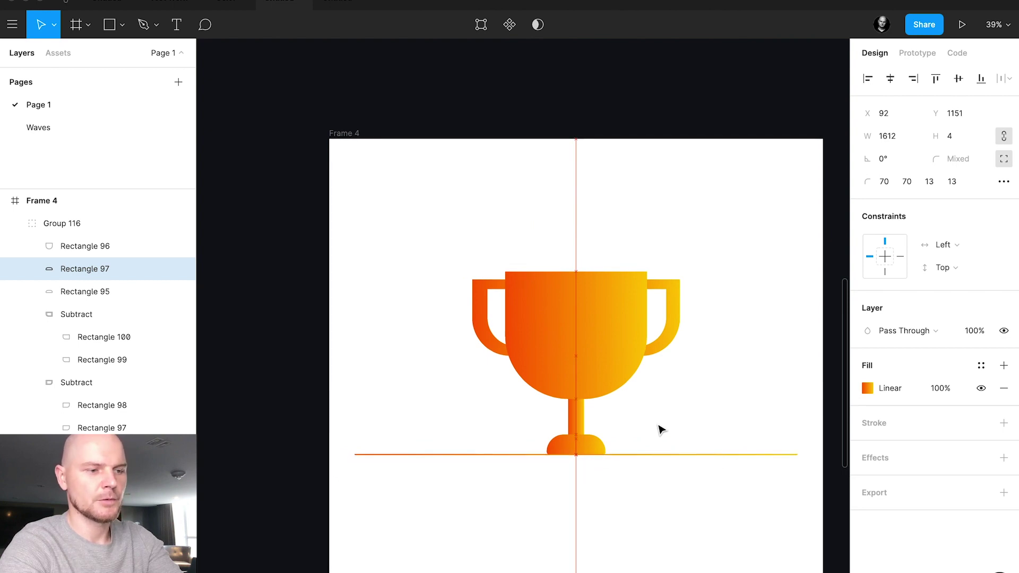
key("Down")
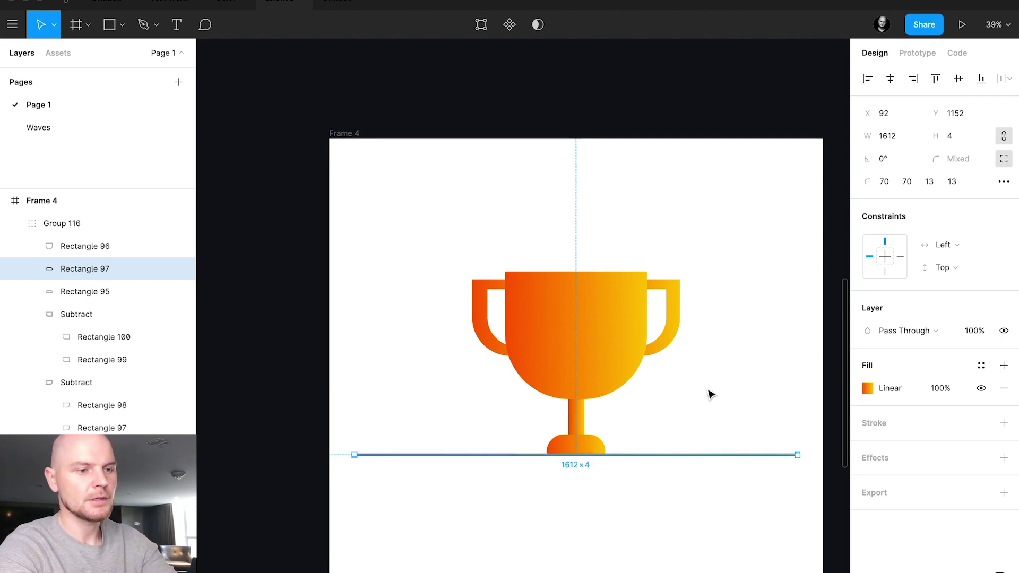
left_click(711, 394)
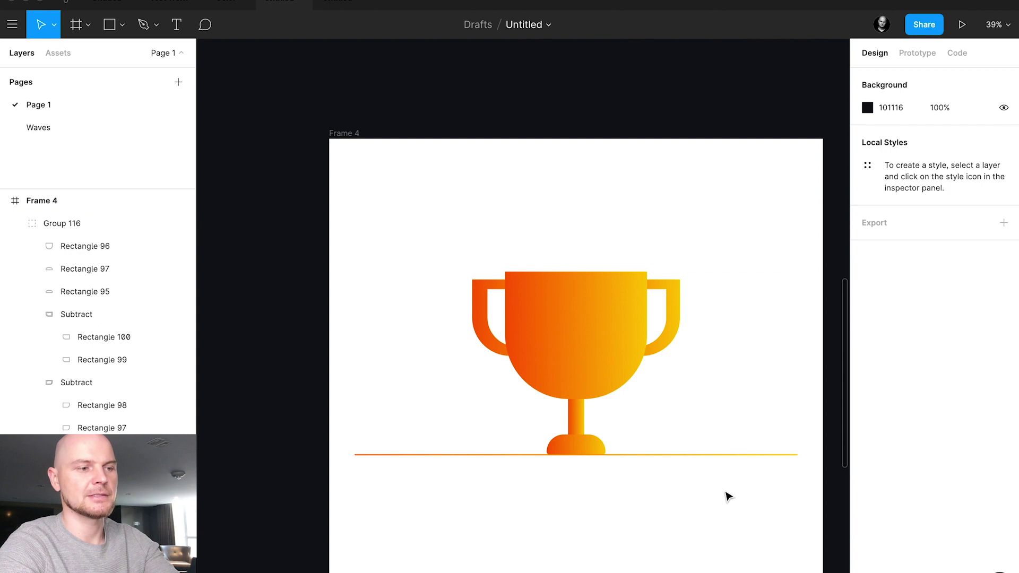
Step: Round the right handle's outer shape to 10 and enlarge its bottom-right curve to 139
scroll(725, 495, "right", 2)
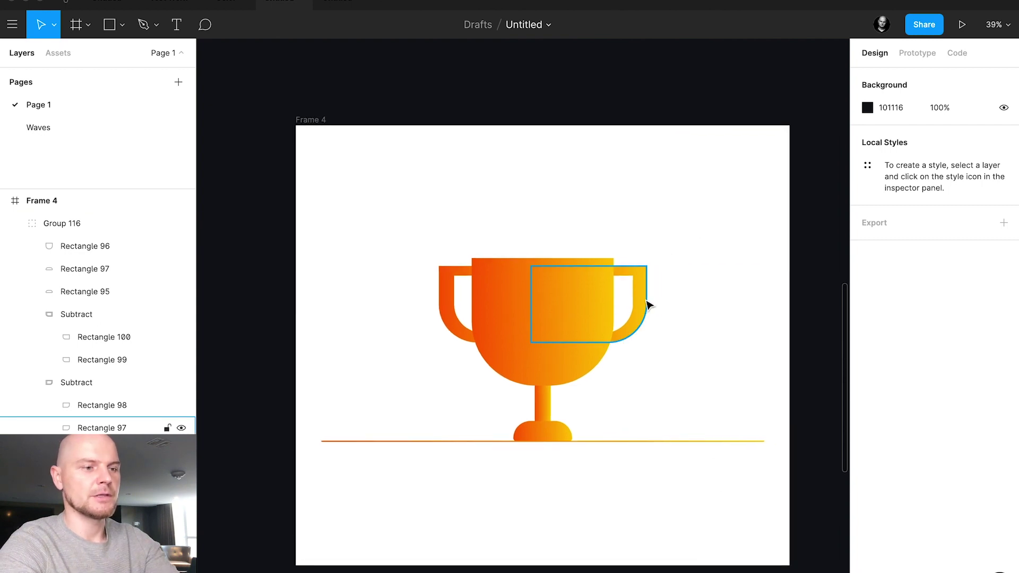
scroll(649, 304, "up", 5)
left_click(624, 276)
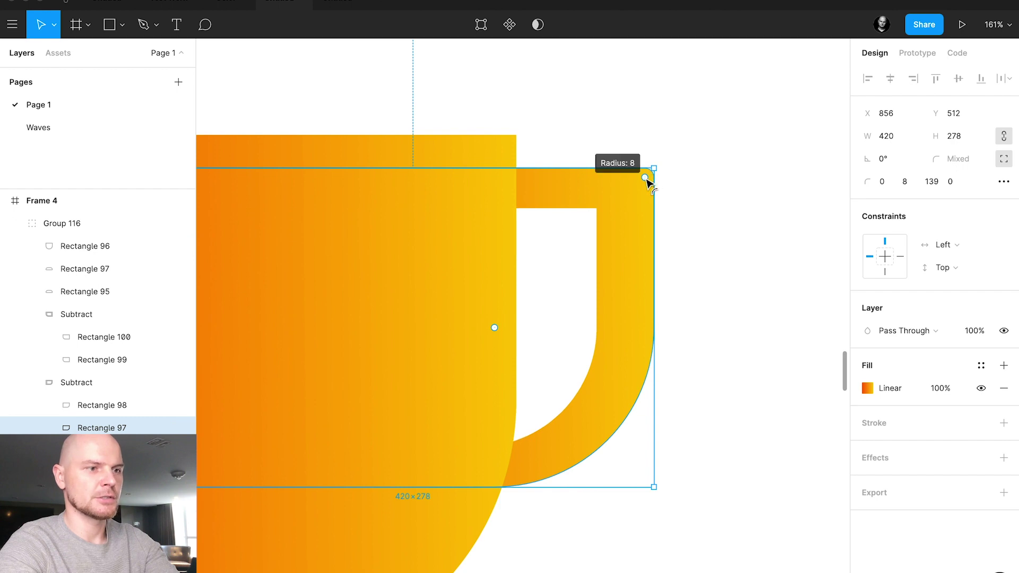
left_click_drag(646, 181, 645, 181)
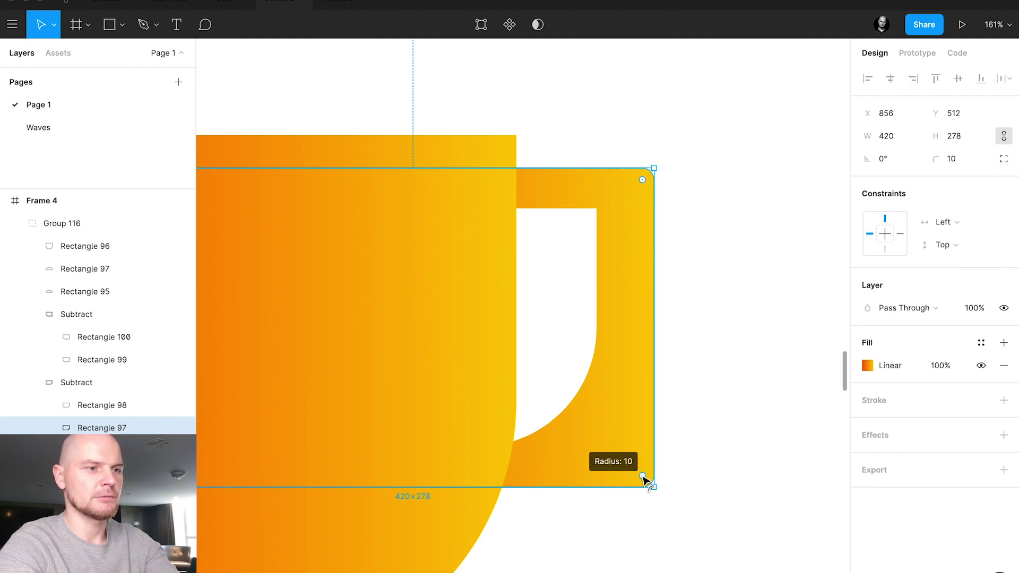
left_click_drag(643, 477, 477, 250)
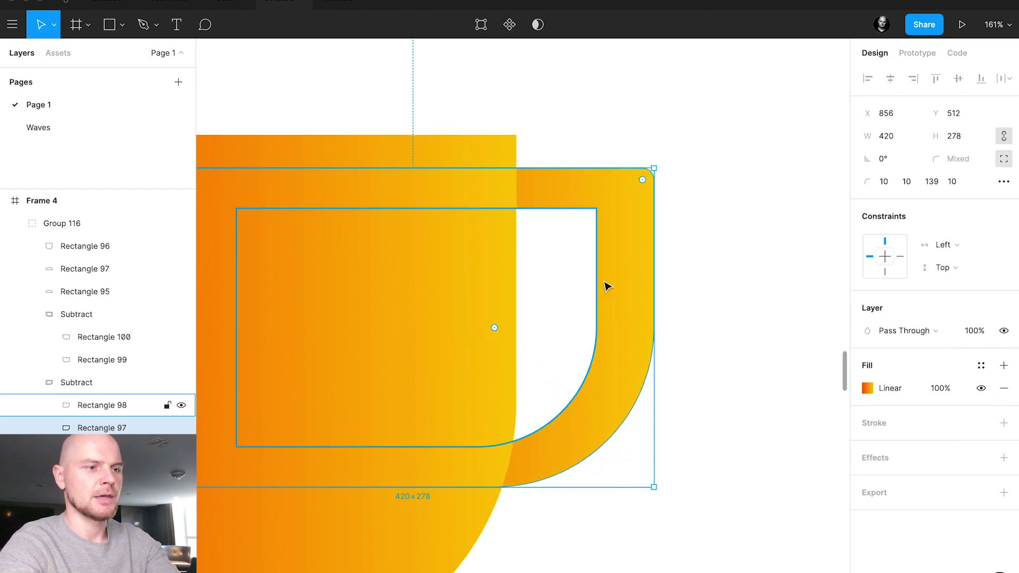
Step: Round the inner cut-out rectangle to 12, then select the old left handle in the trophy group
left_click(587, 260)
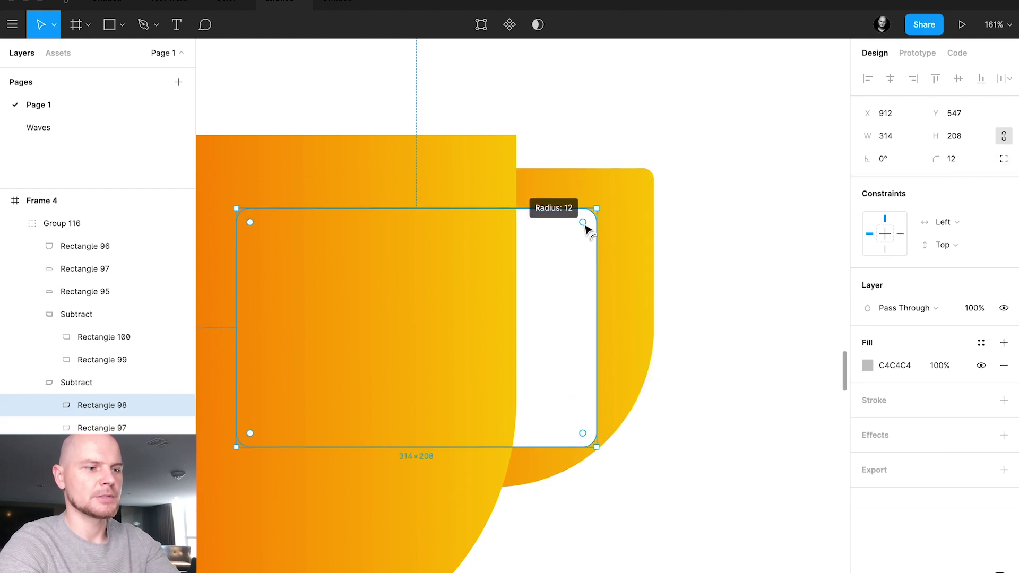
left_click_drag(582, 437, 432, 268)
left_click(636, 96)
key("shift+1")
left_click(361, 194)
double_click(325, 211)
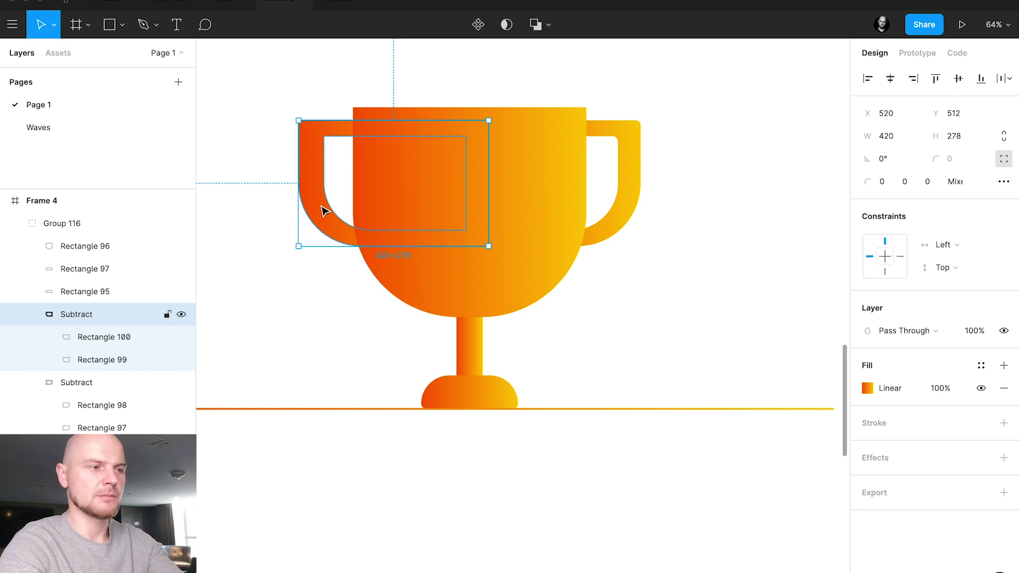
Step: Delete the old left handle and place a horizontally flipped copy of the right handle on the cup's left side
key("Delete")
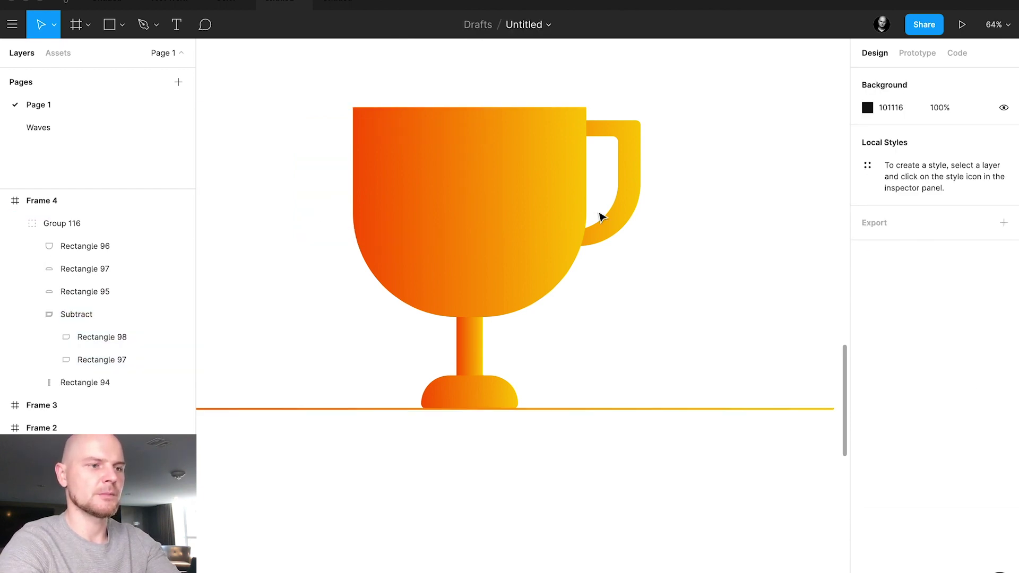
double_click(625, 217)
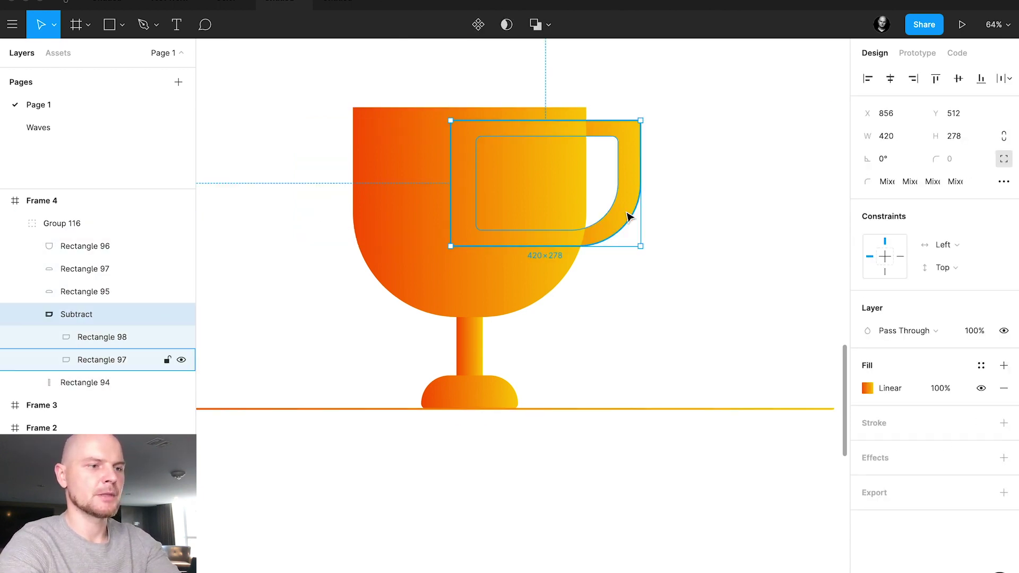
key("super+d")
right_click(628, 217)
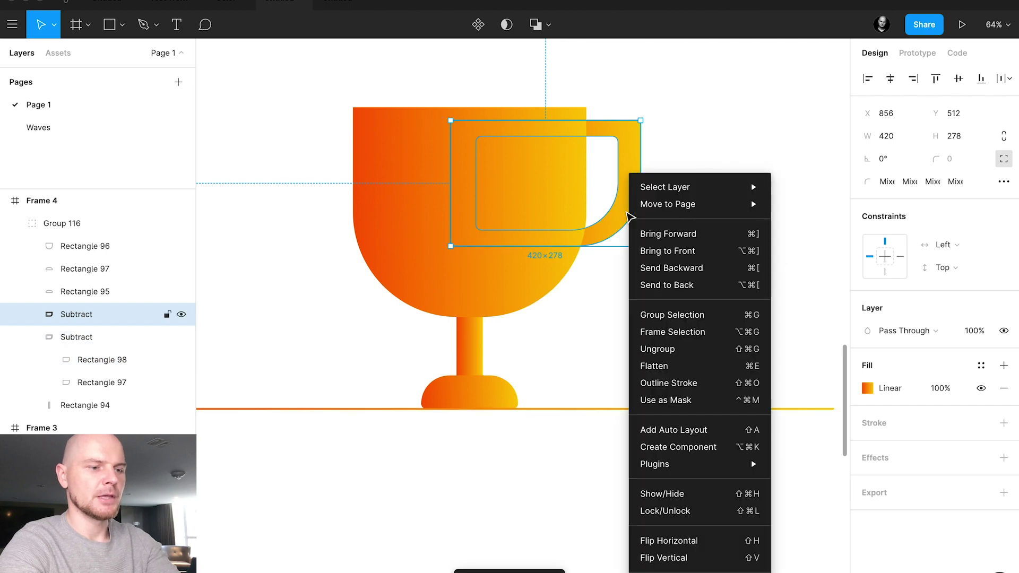
left_click(694, 540)
left_click_drag(617, 244, 457, 256)
key("Right")
key("Right")
key("Right")
key("Right")
key("Right")
key("shift+Right")
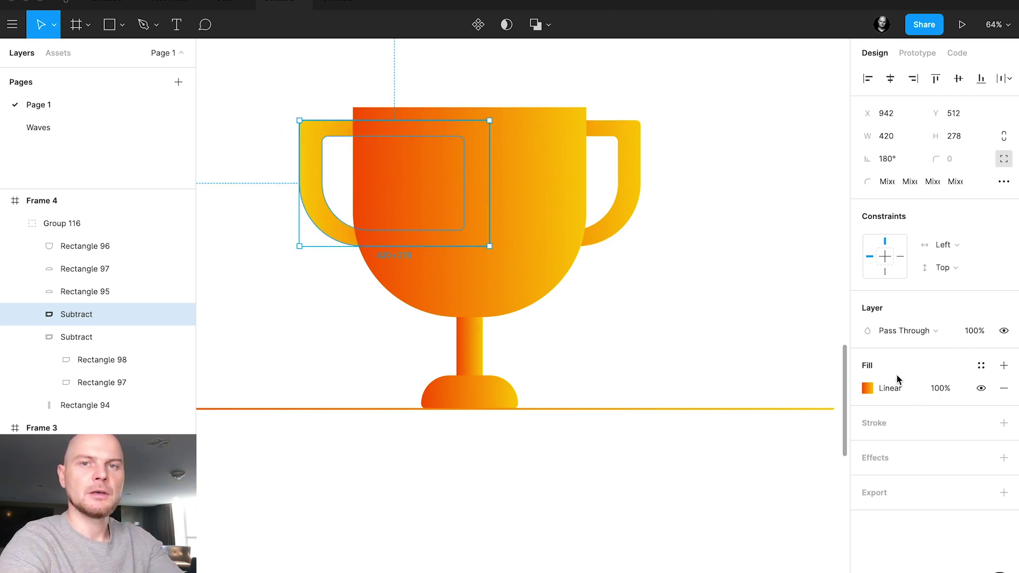
Step: Reverse the left handle's gradient, with yellow at the start and red at the far end
left_click(867, 389)
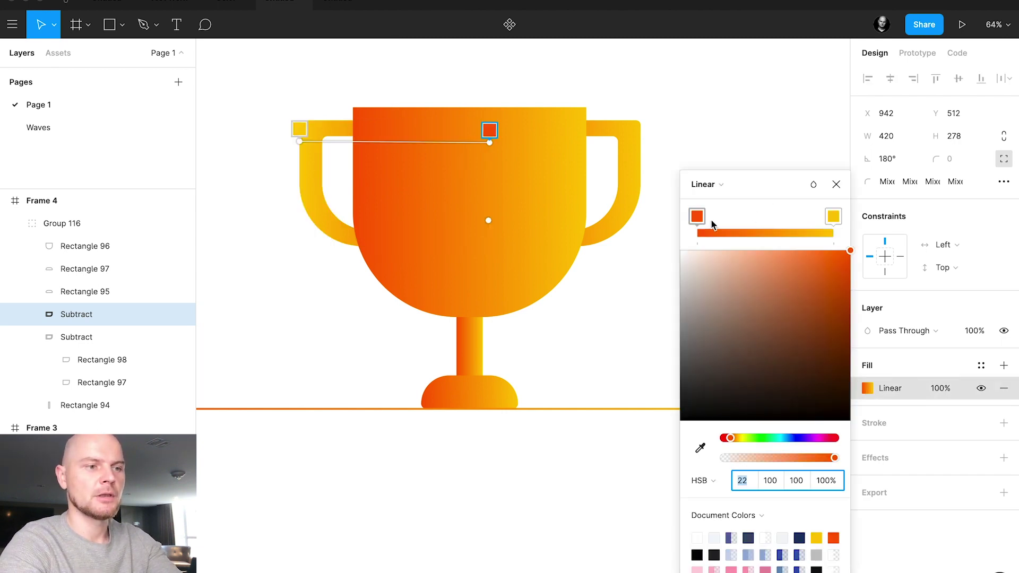
left_click_drag(698, 216, 759, 216)
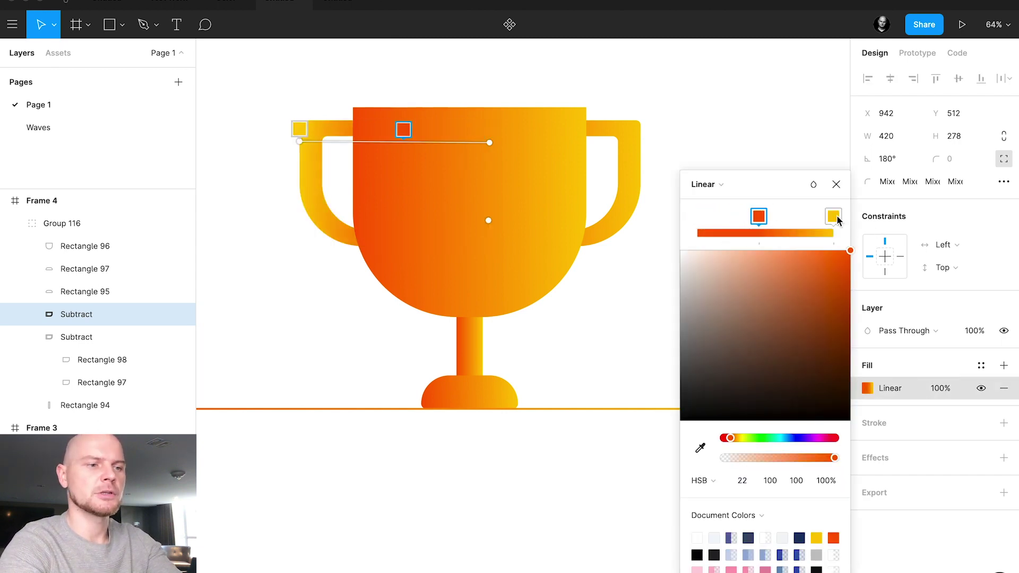
left_click_drag(833, 216, 697, 218)
left_click_drag(760, 225, 860, 225)
left_click(836, 187)
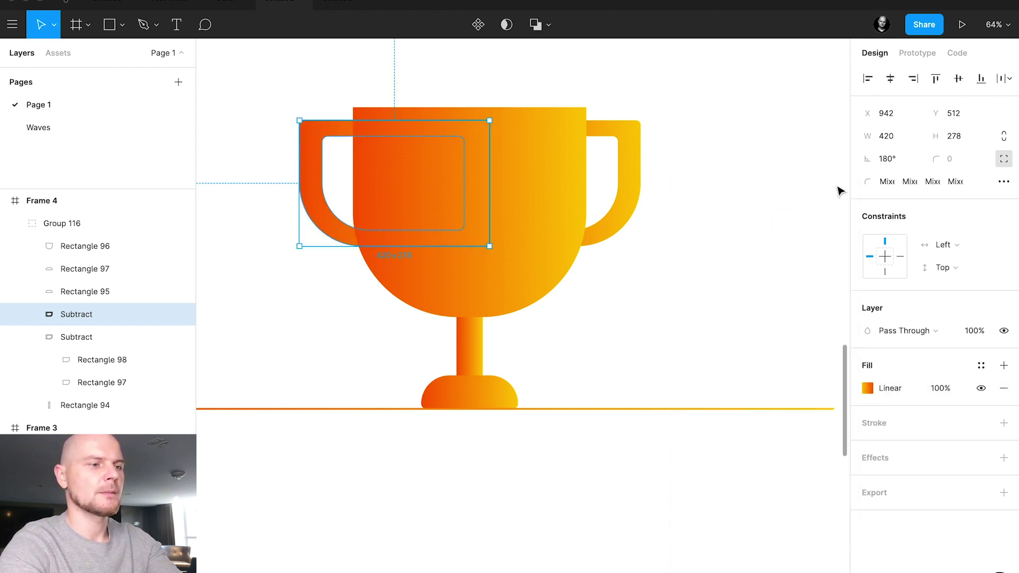
left_click(674, 131)
scroll(688, 139, "down", 1)
scroll(688, 139, "down", 2)
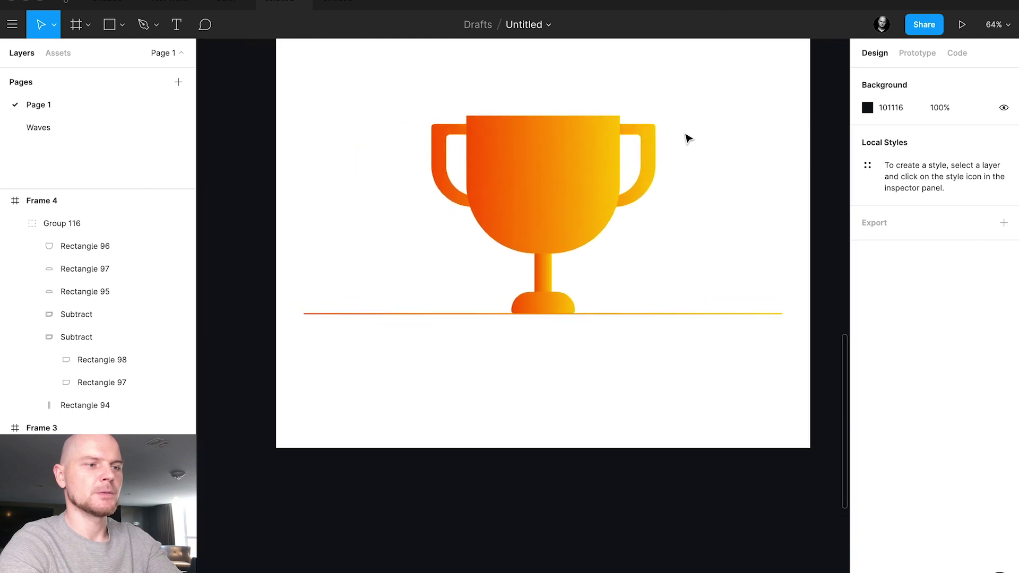
scroll(687, 139, "up", 3)
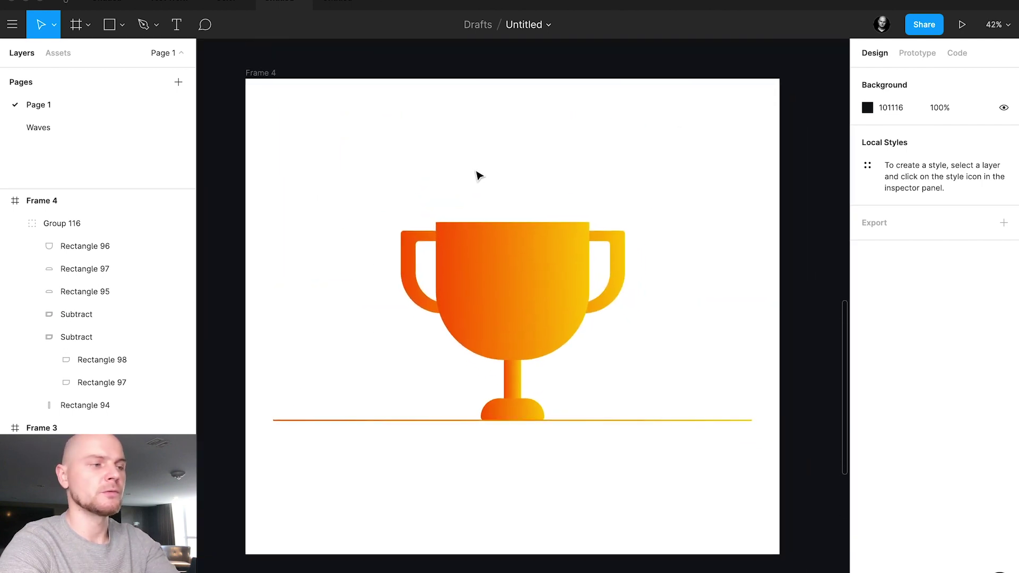
left_click(158, 26)
left_click(129, 28)
left_click(123, 29)
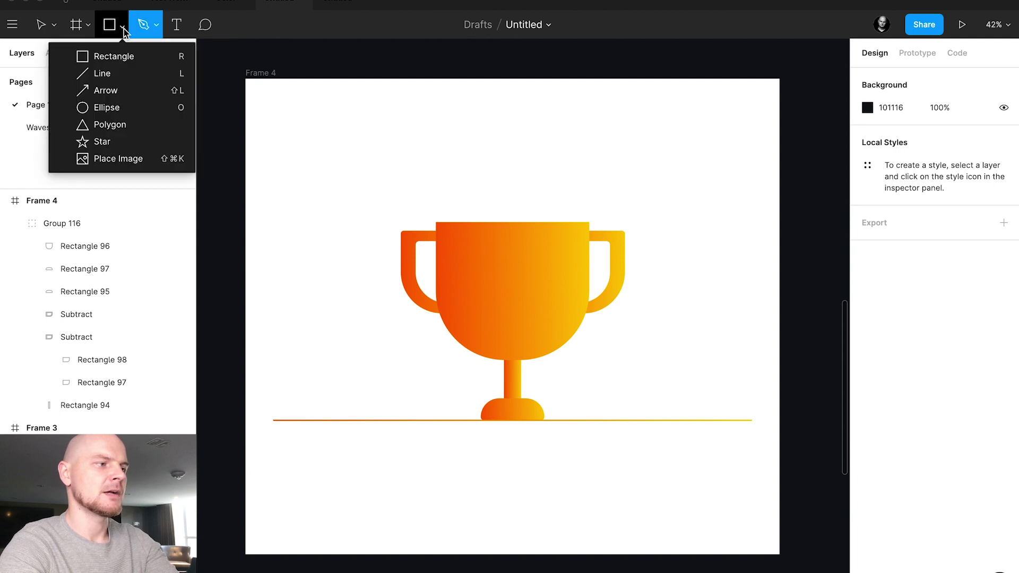
left_click(125, 142)
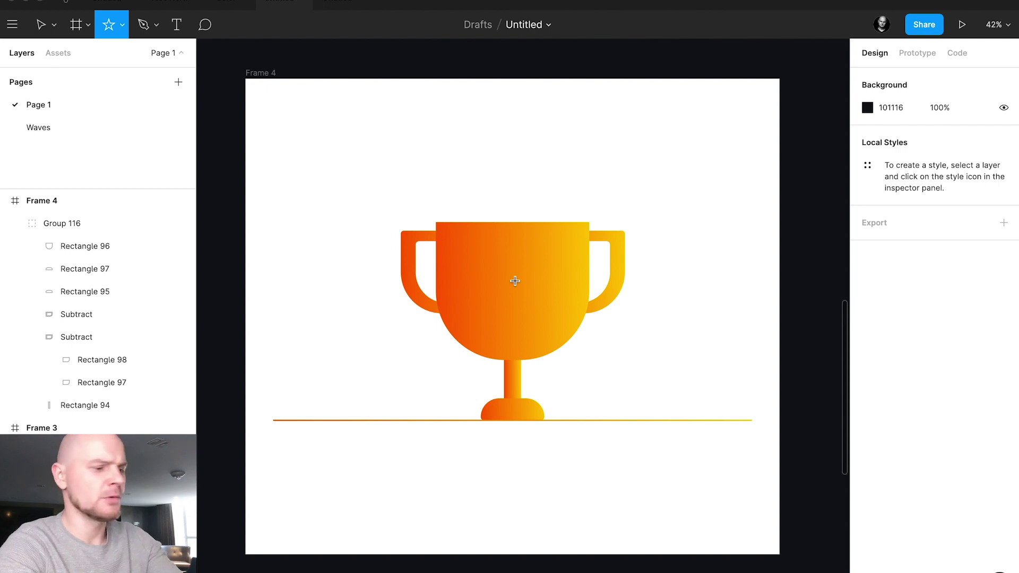
key("v")
left_click(518, 290)
double_click(519, 300)
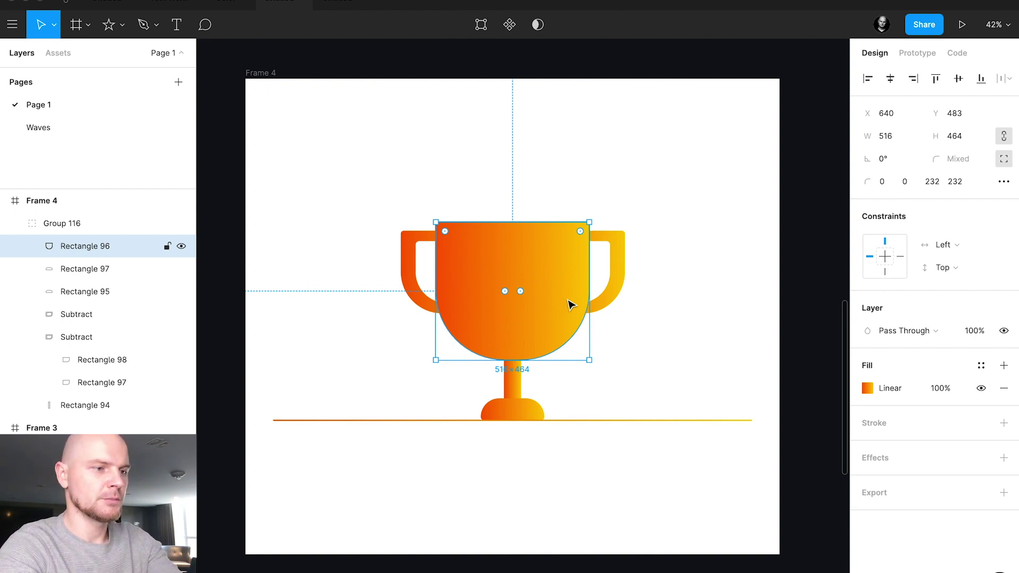
Step: Duplicate the cup body, shrink it to 214×192 about its centre with corner radius 0, and edit its points
key("ctrl+d")
left_click_drag(589, 223, 544, 262)
left_click(1004, 158)
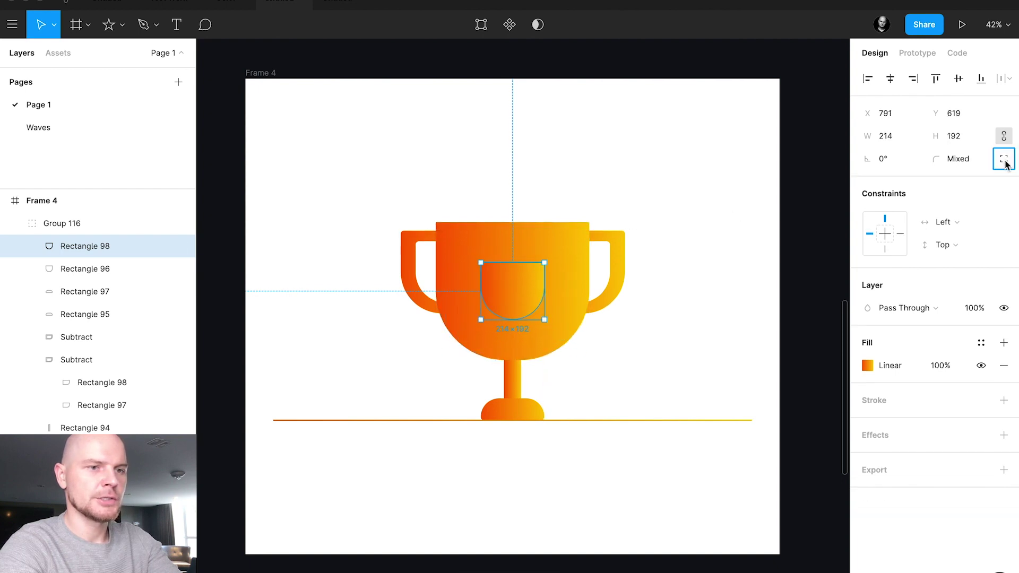
left_click(971, 159)
type("0")
key("Return")
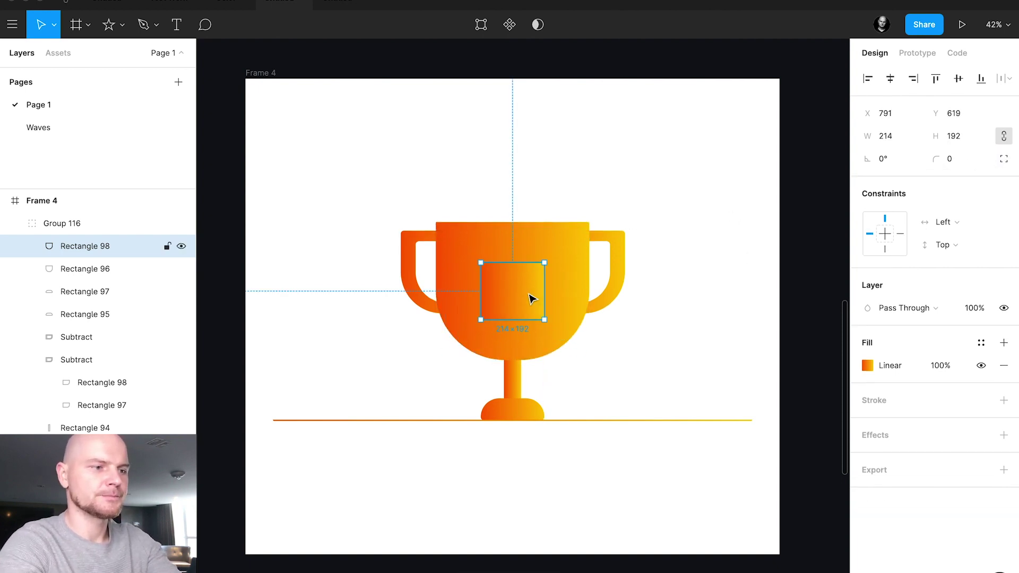
scroll(529, 293, "up", 10)
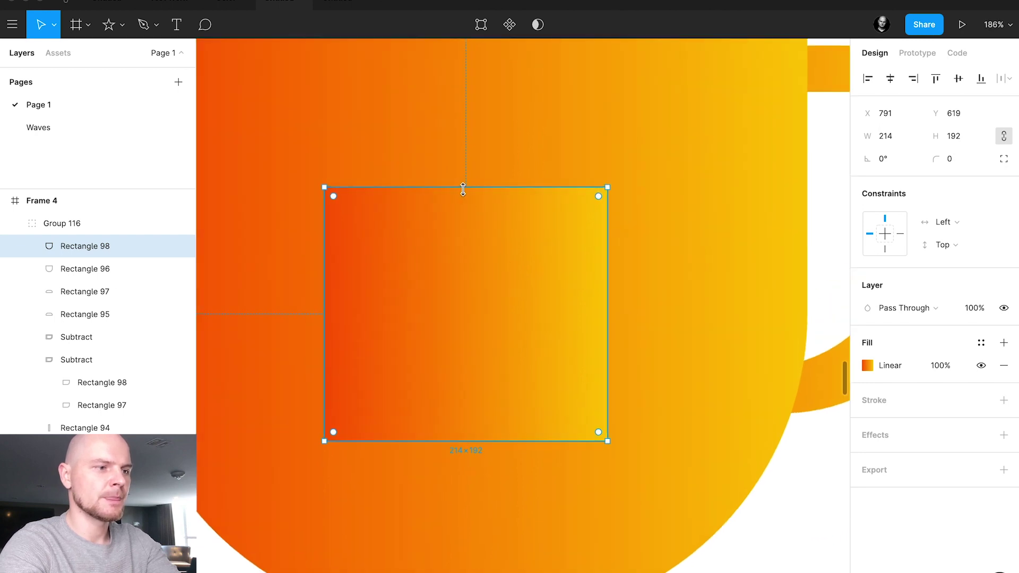
double_click(475, 215)
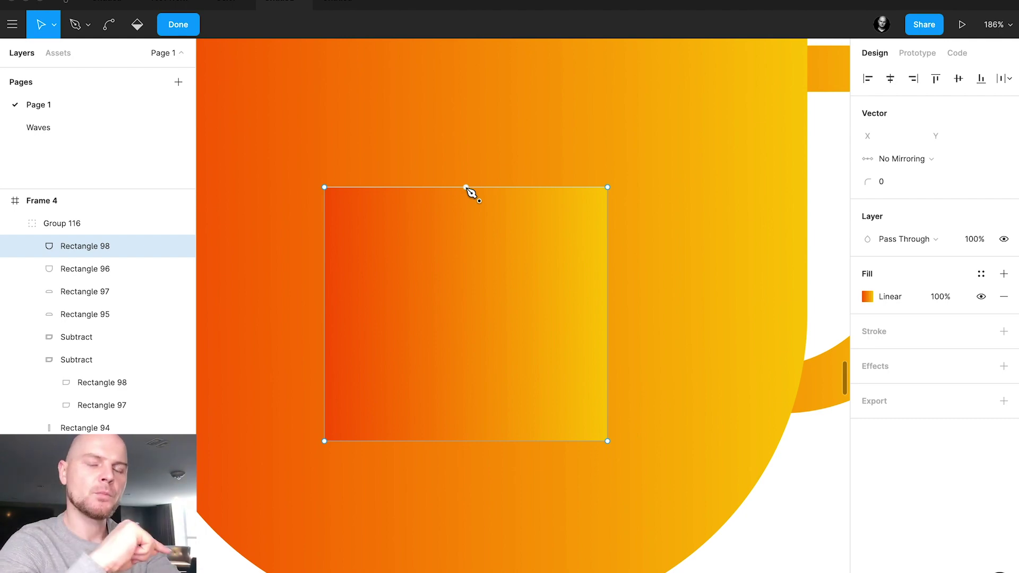
Step: Add top and bottom midpoints, pulling the top up into a peak and the bottom up into a notch
left_click(466, 187)
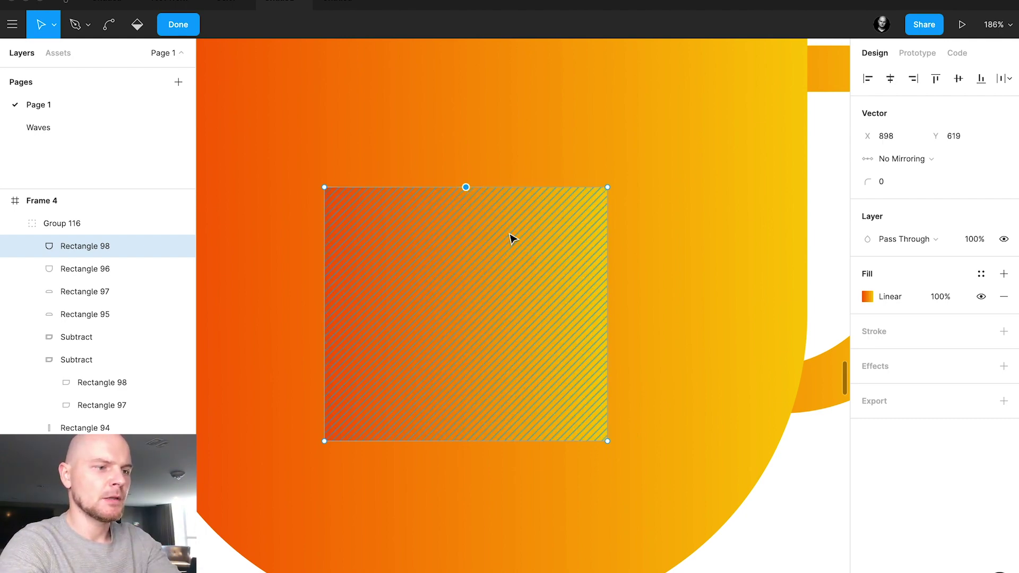
left_click(607, 187)
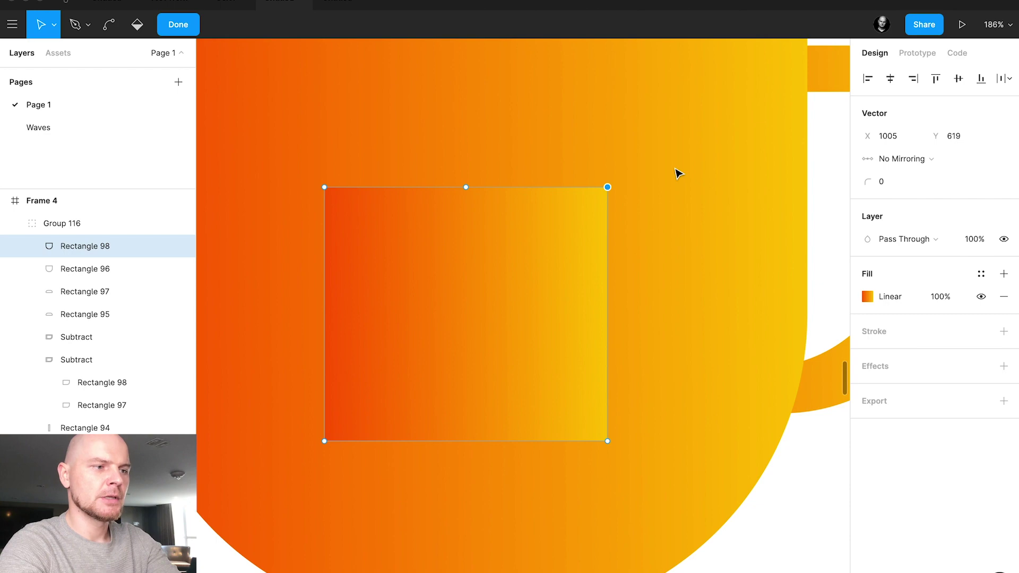
left_click(466, 187)
key("BackSpace")
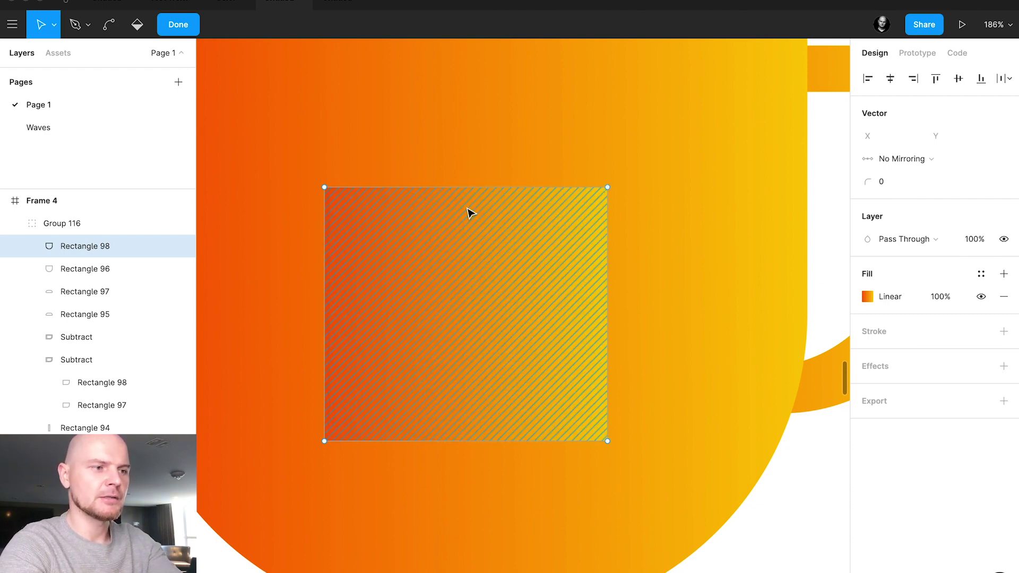
left_click(466, 187)
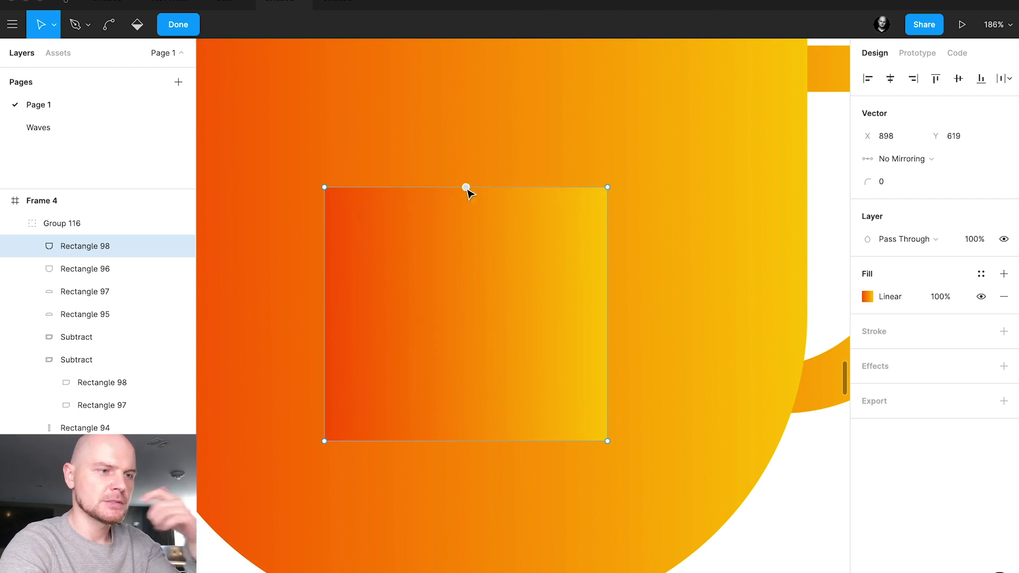
left_click(608, 189)
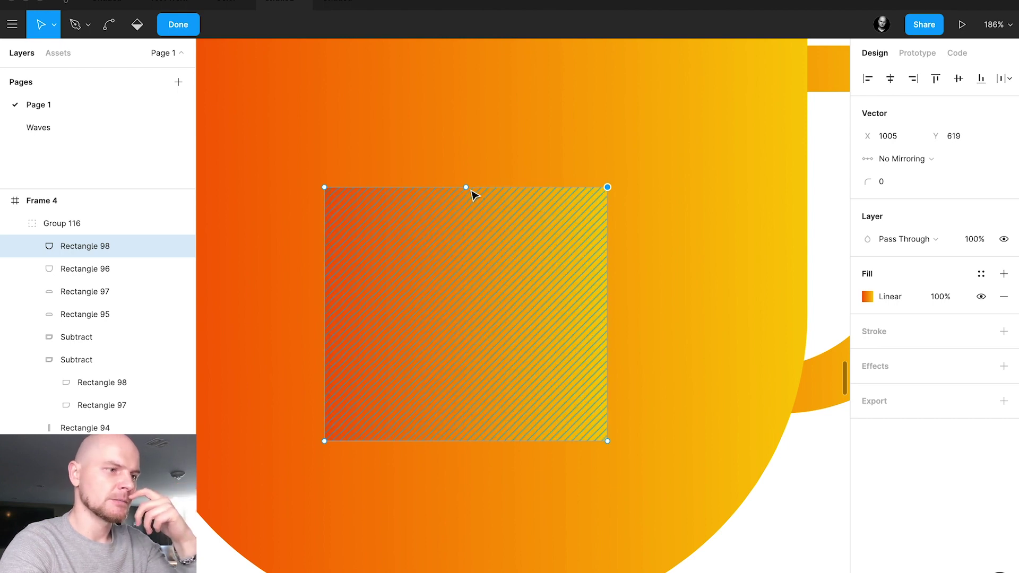
left_click_drag(467, 192, 473, 110)
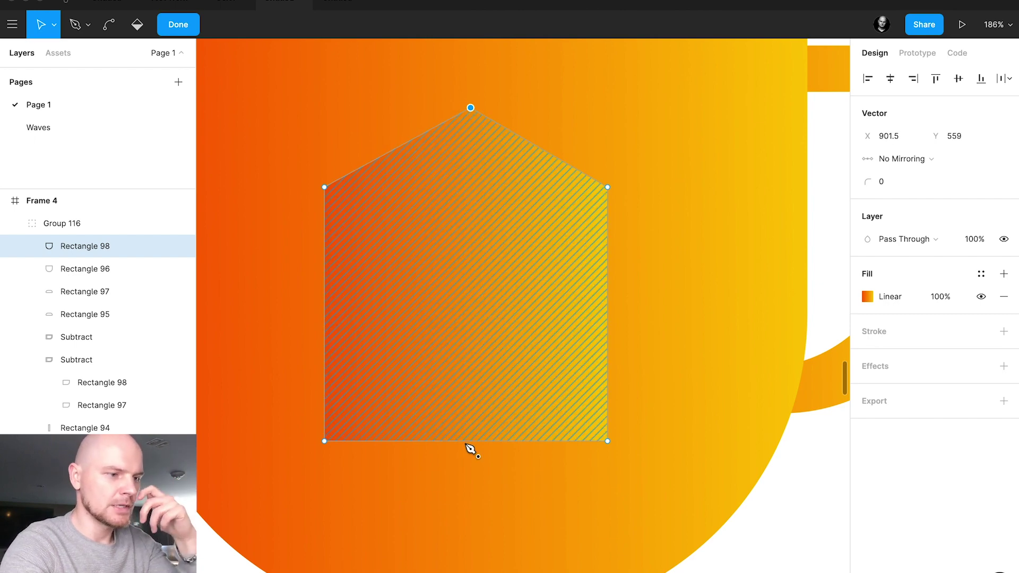
left_click_drag(465, 442, 460, 371)
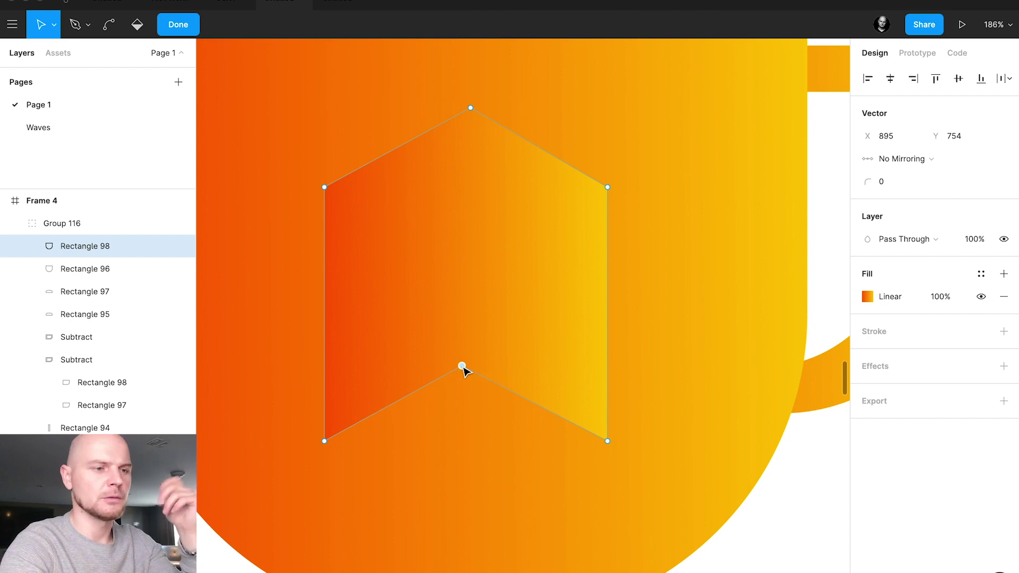
Step: Add extra points on the right edge, both upper slanted edges, and the left edge
left_click(608, 314)
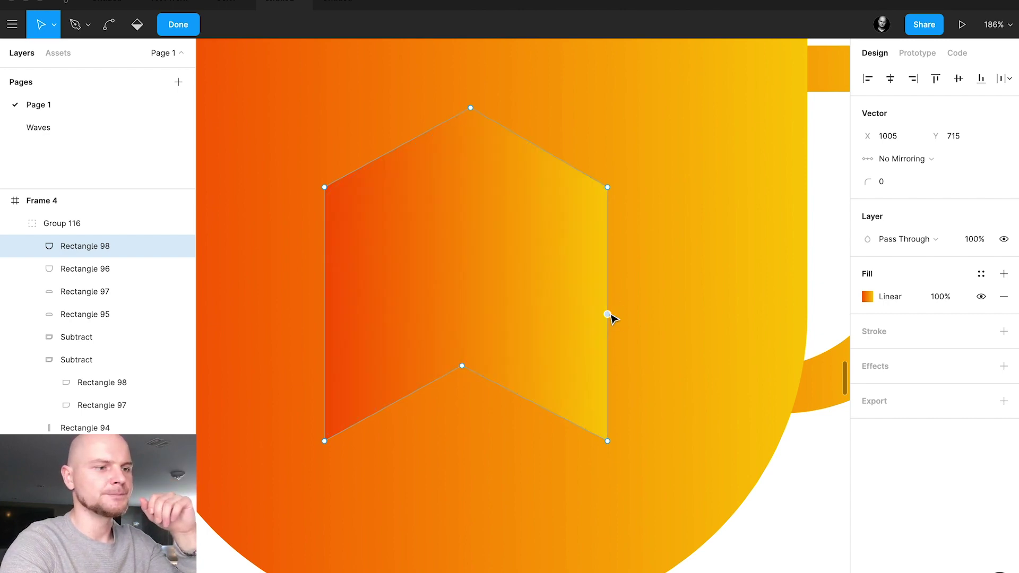
left_click(539, 148)
left_click(397, 148)
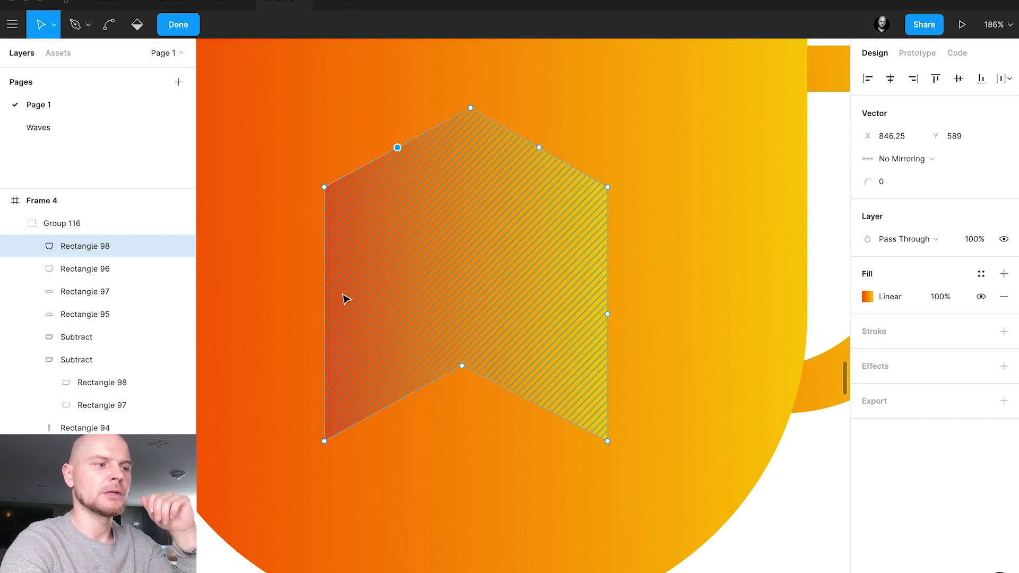
left_click(329, 305)
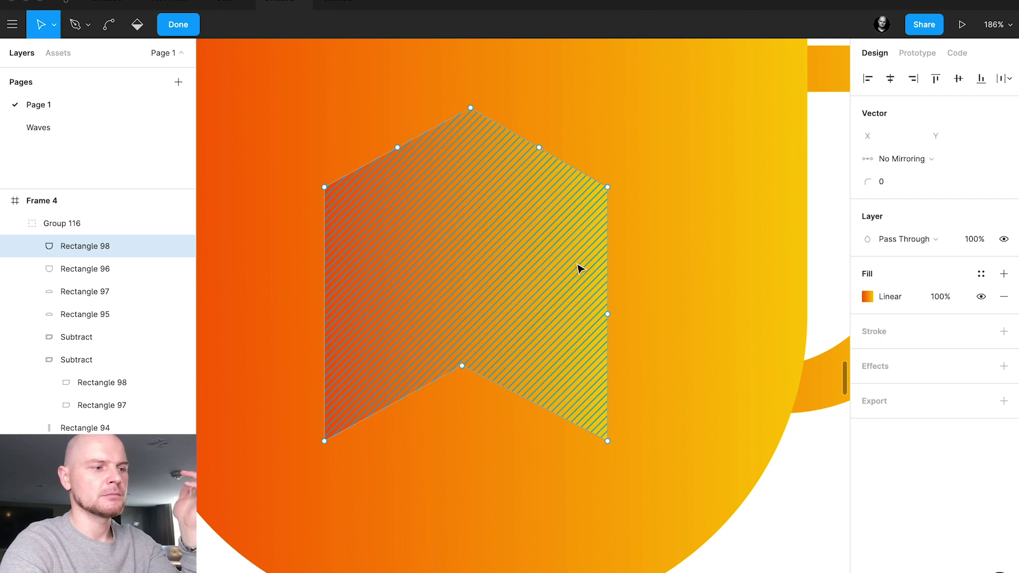
left_click(324, 315)
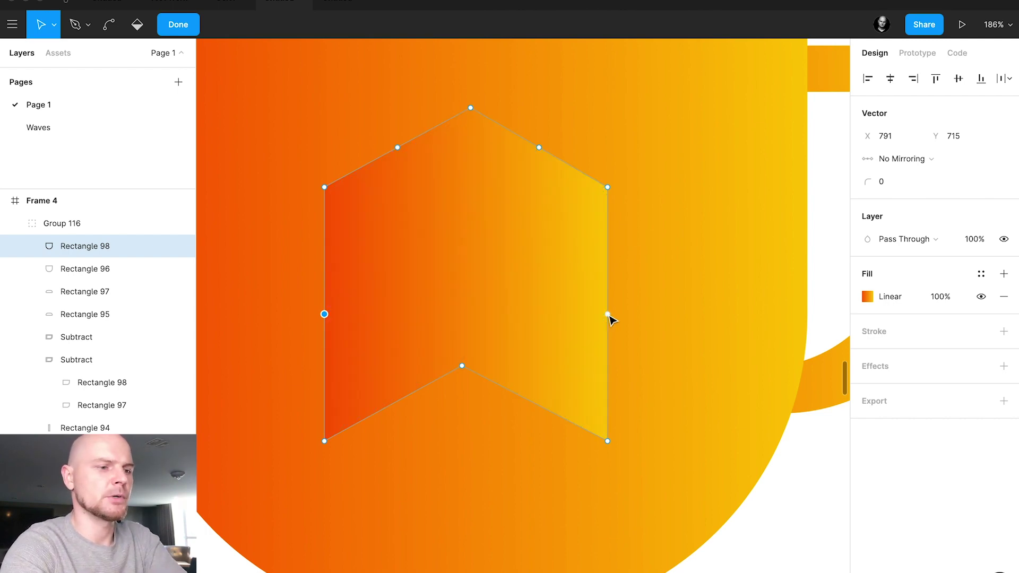
Step: Pull the side midpoints inward and move the top corners out into star tips with inner corners
left_click_drag(607, 314, 551, 296)
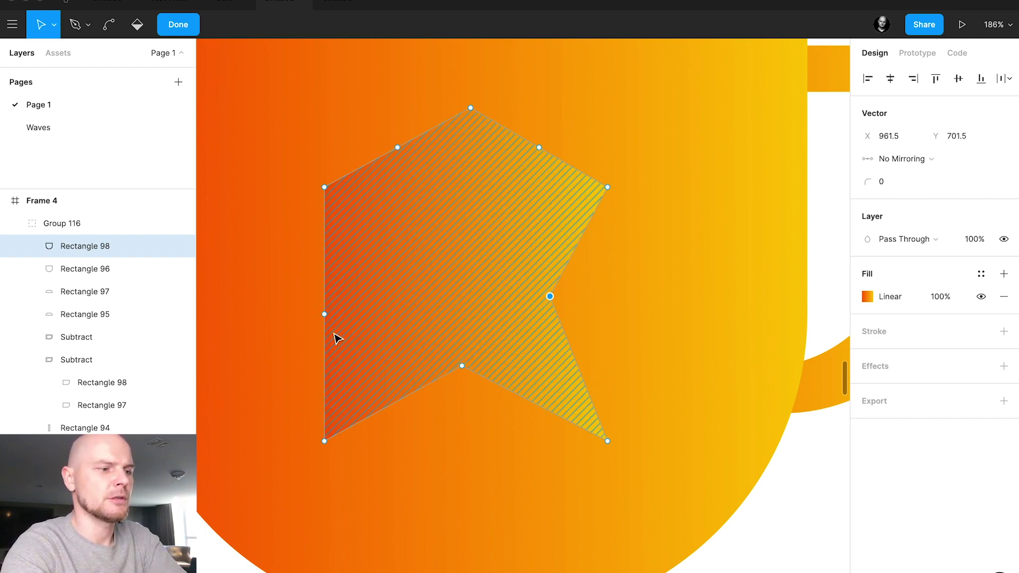
left_click(325, 314)
left_click_drag(324, 315, 387, 296)
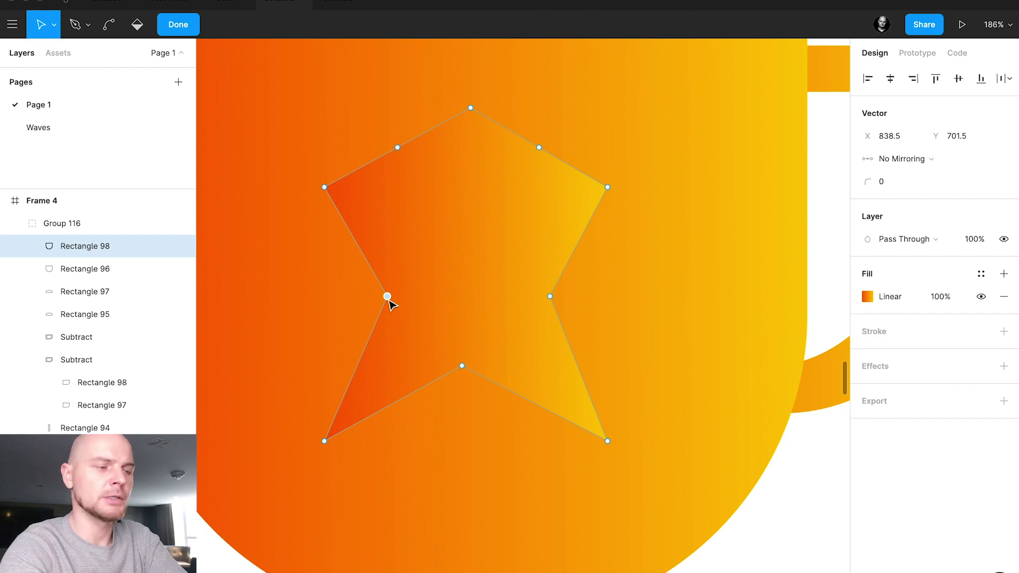
left_click_drag(325, 187, 285, 244)
left_click_drag(397, 148, 420, 212)
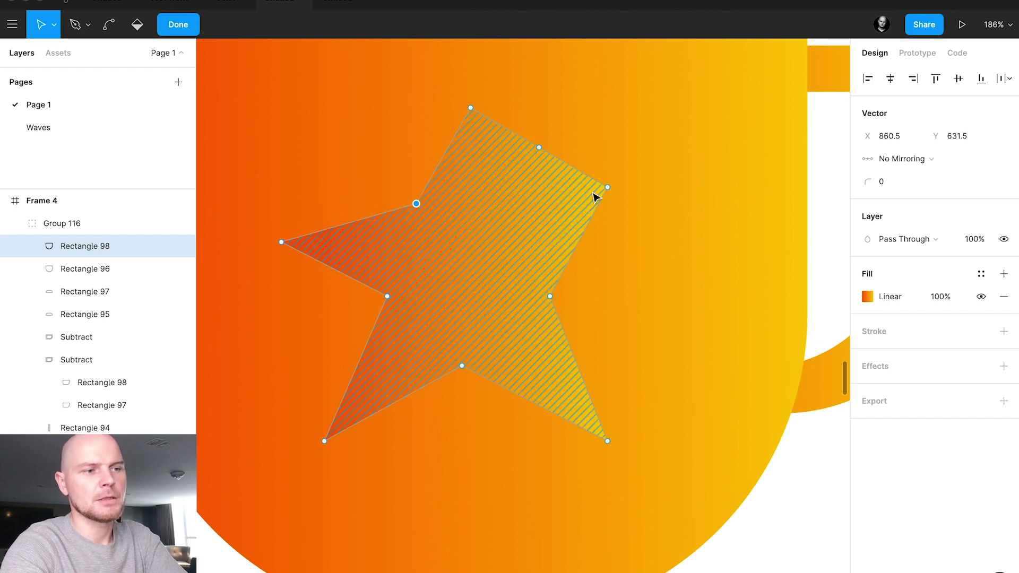
left_click_drag(607, 188, 648, 247)
left_click_drag(540, 149, 525, 204)
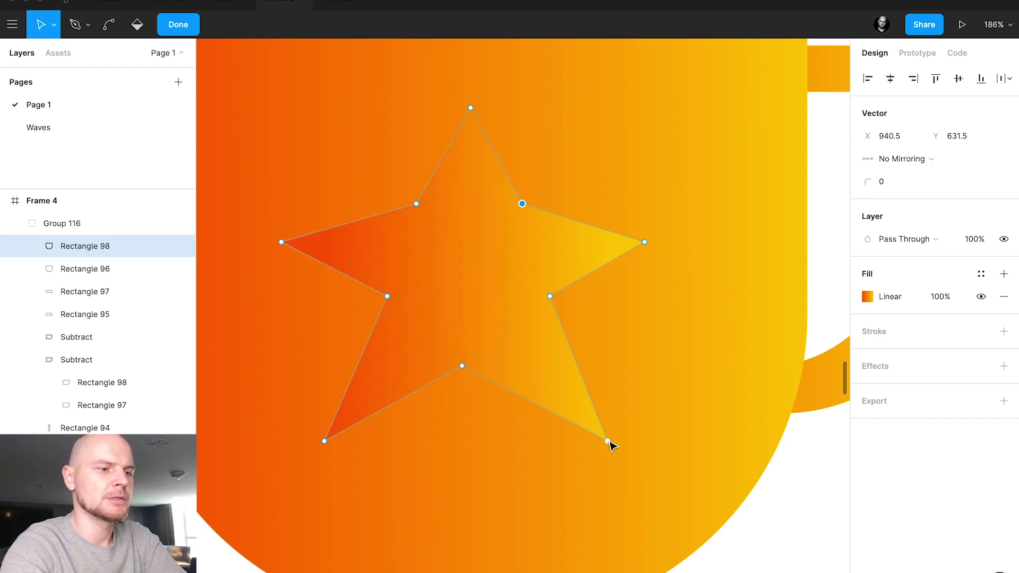
Step: Even out the star by levelling the bottom tips and side tips and raising the bottom inner point
left_click_drag(608, 441, 584, 411)
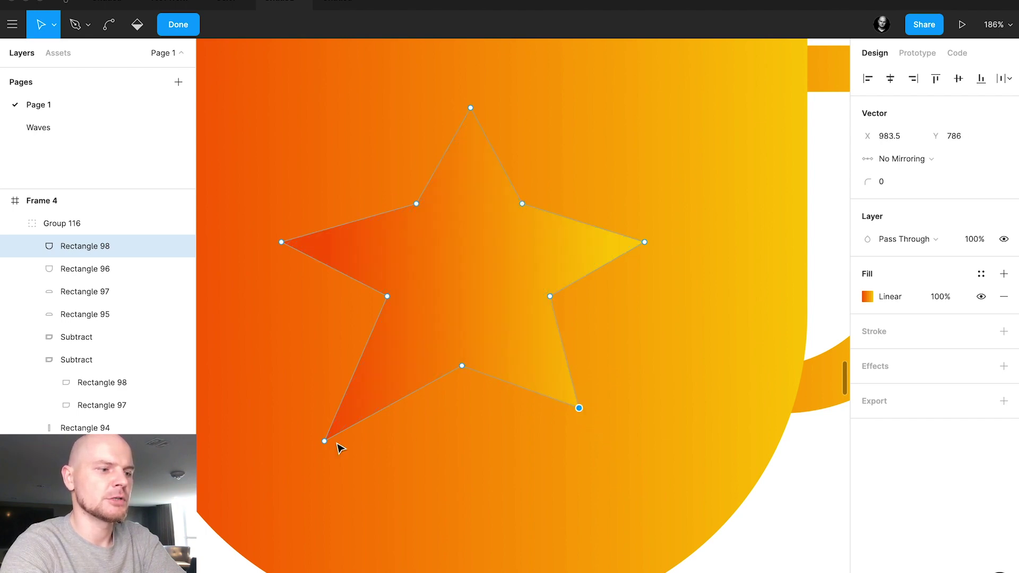
left_click_drag(325, 442, 353, 411)
left_click_drag(281, 242, 298, 224)
left_click_drag(642, 243, 636, 223)
left_click_drag(463, 365, 465, 355)
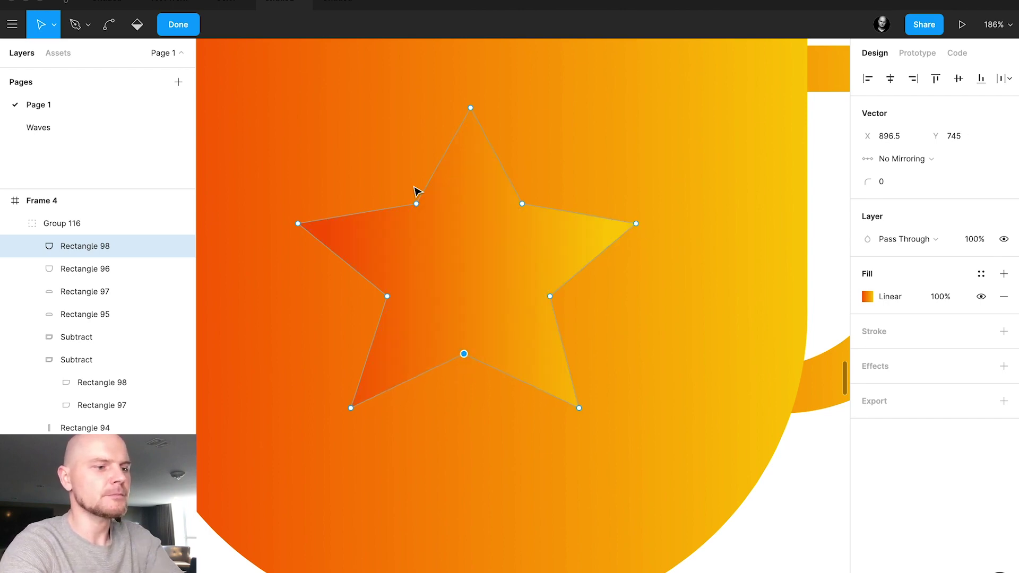
Step: Change the star's fill from linear gradient to solid yellow FFBF42
key("Escape")
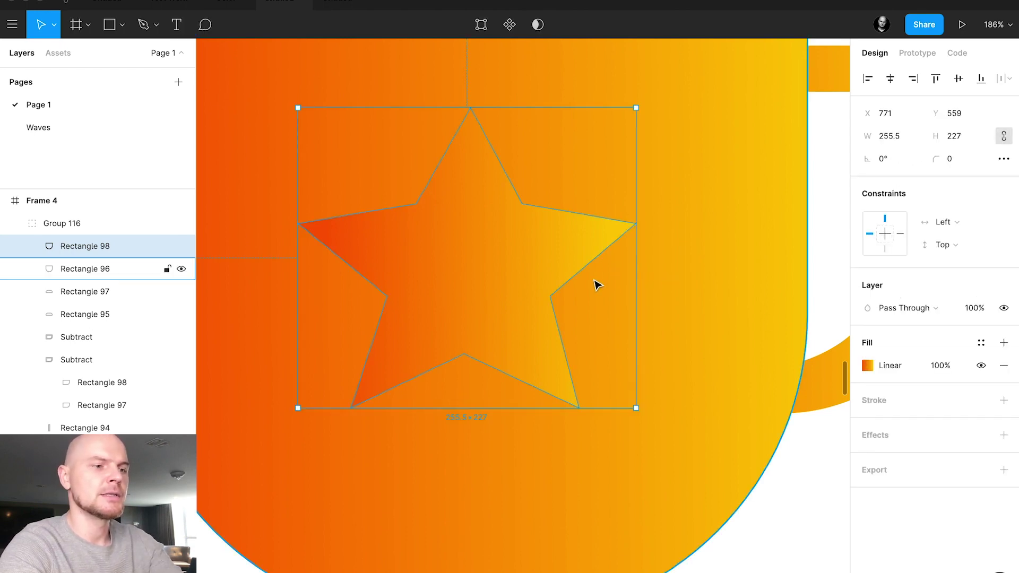
left_click(869, 366)
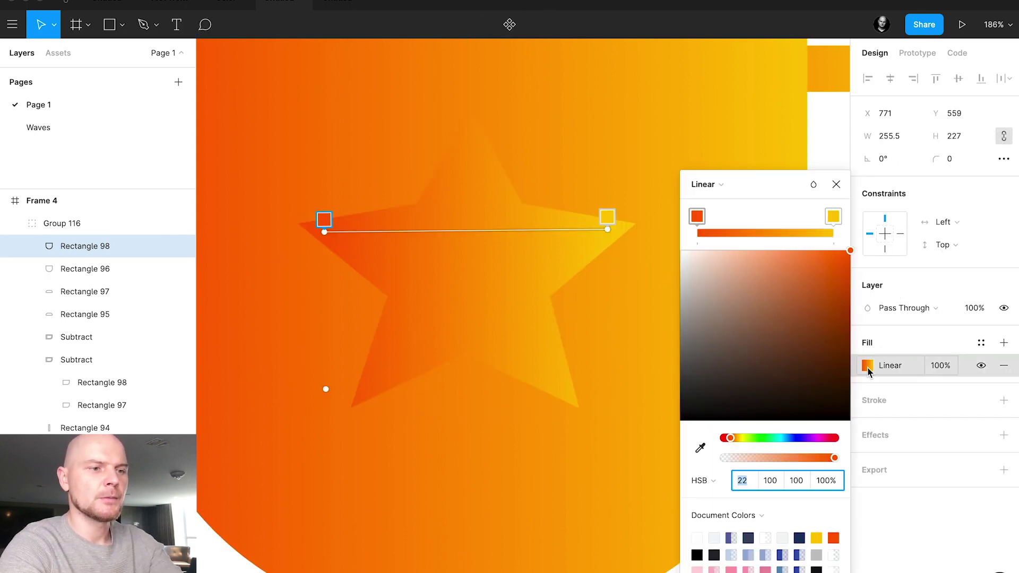
left_click(715, 186)
left_click(715, 170)
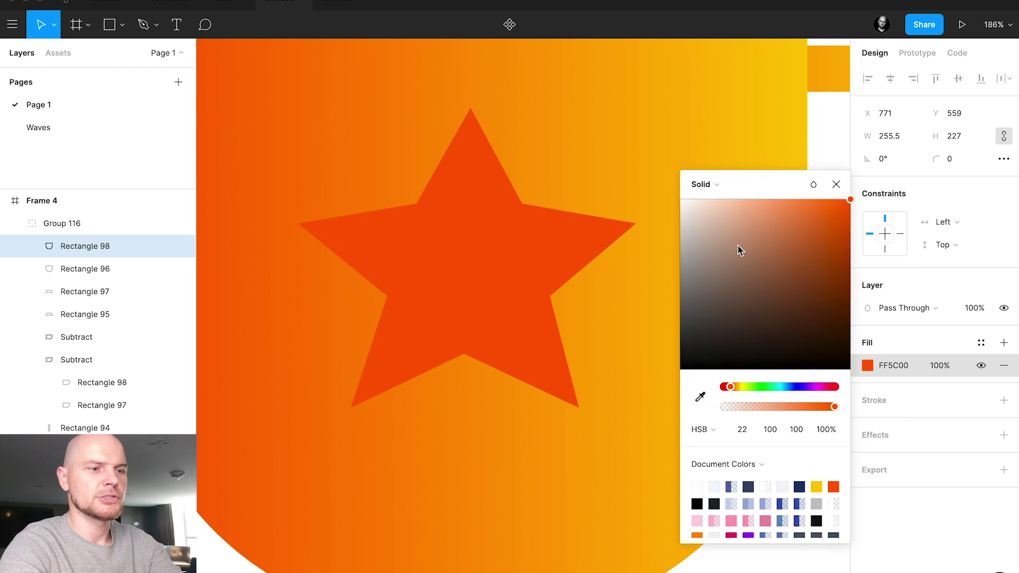
left_click_drag(832, 230, 808, 187)
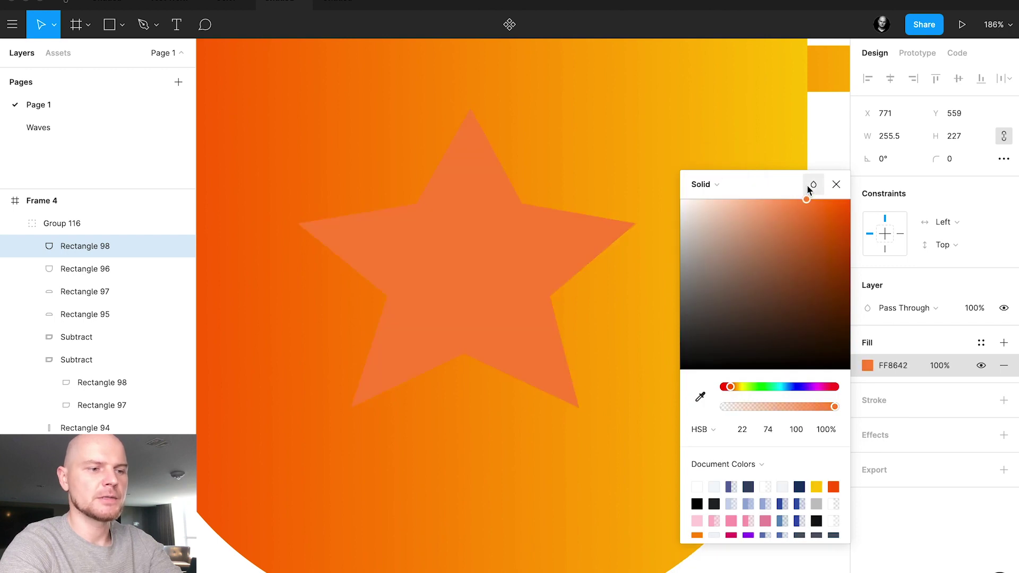
left_click(737, 387)
left_click_drag(737, 386, 735, 387)
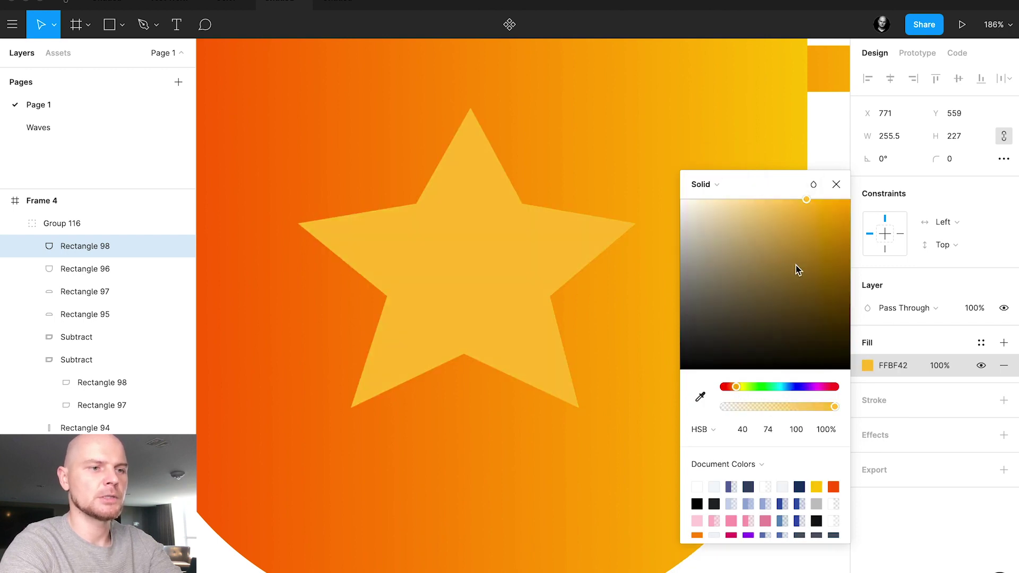
left_click(835, 184)
Step: Round all of the star's points with a corner radius of 4
double_click(539, 280)
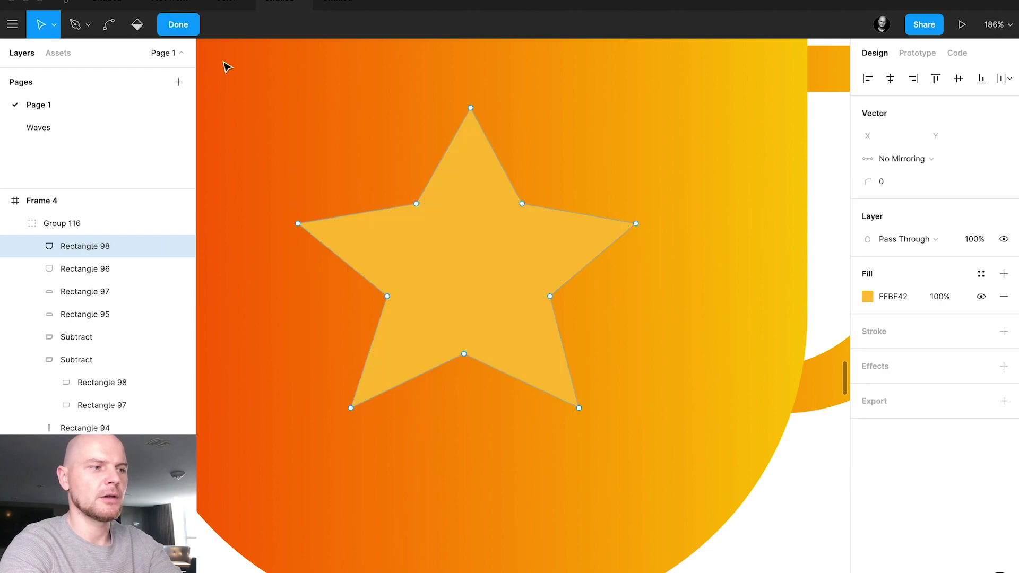
mouse_move(237, 68)
left_mouse_down()
mouse_move(630, 482)
mouse_move(696, 501)
left_mouse_up()
left_click(900, 186)
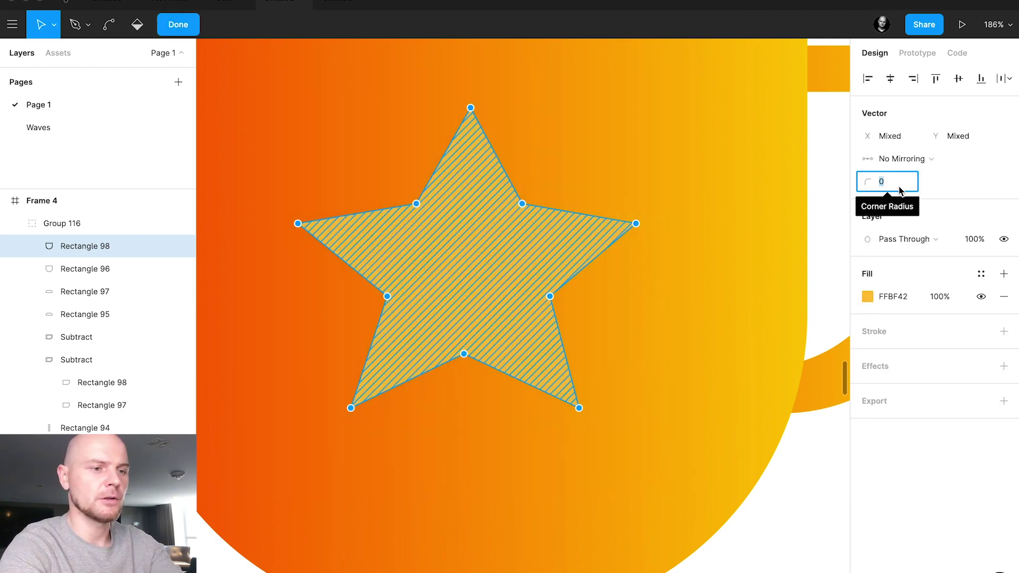
type("4")
key("Return")
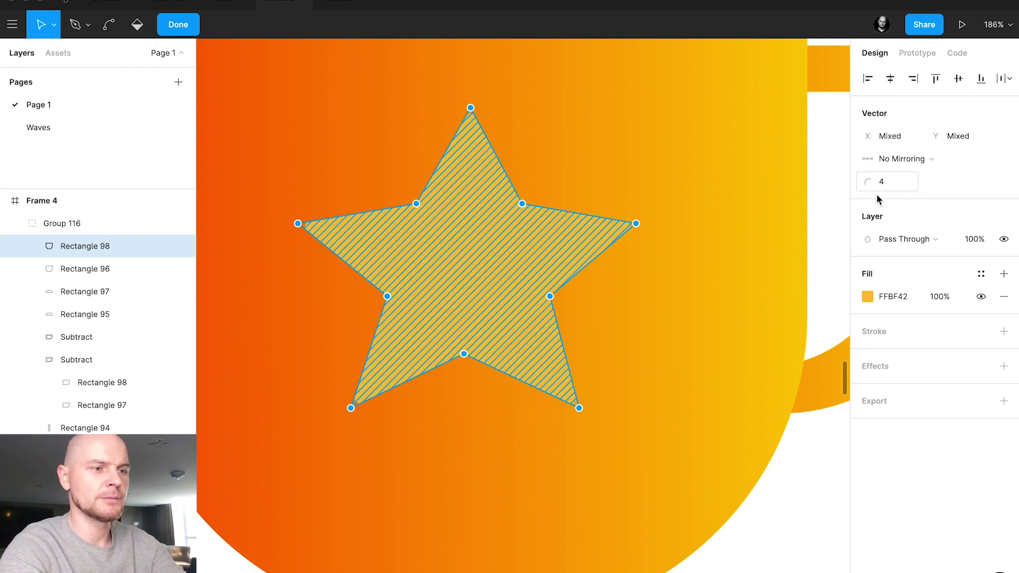
left_click(754, 280)
key("Escape")
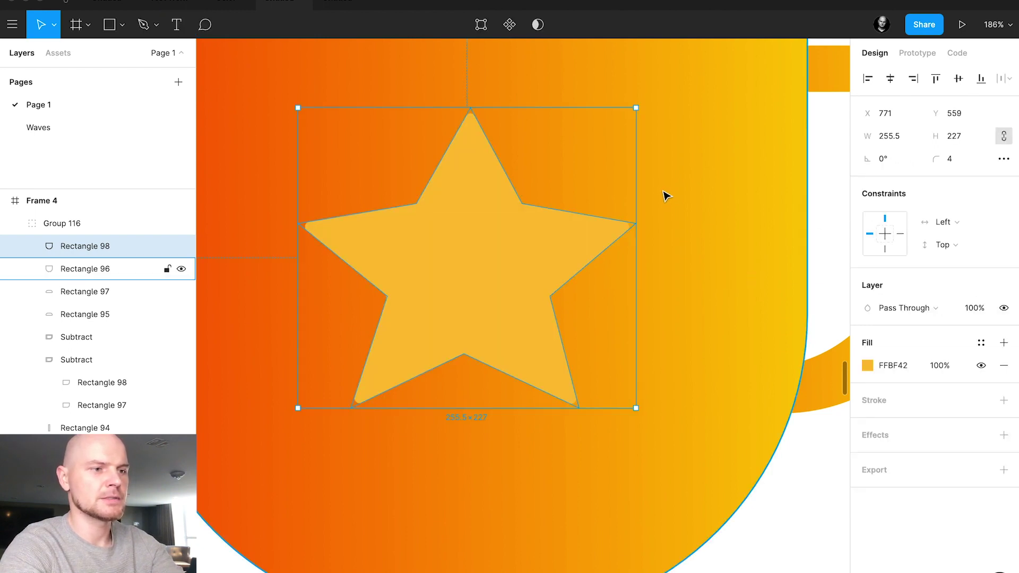
left_click(657, 175)
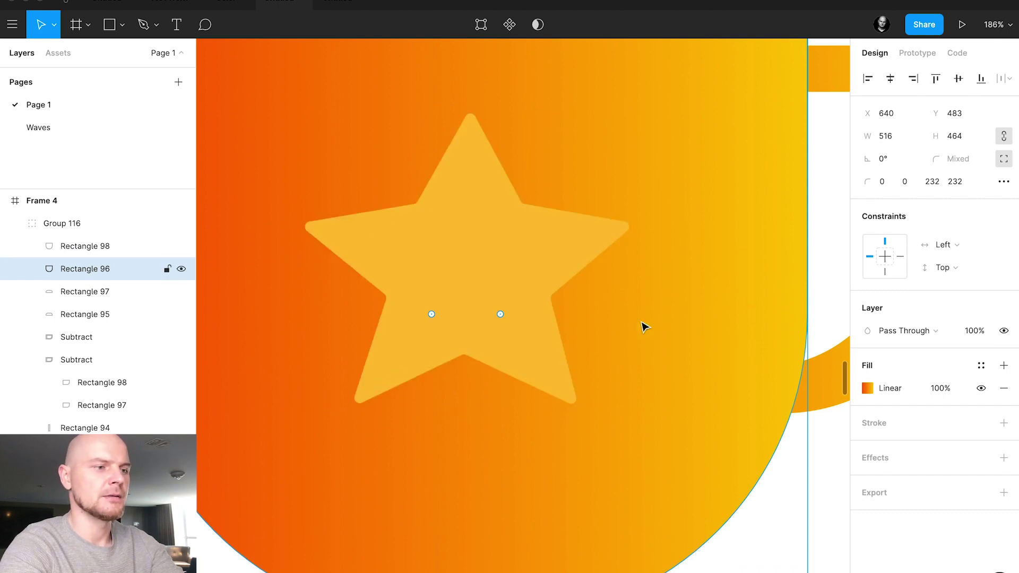
left_click(555, 284)
Step: Centre the star horizontally on the cup and nudge its two inner top points up slightly
left_click_drag(532, 274, 508, 280)
scroll(508, 279, "down", 10)
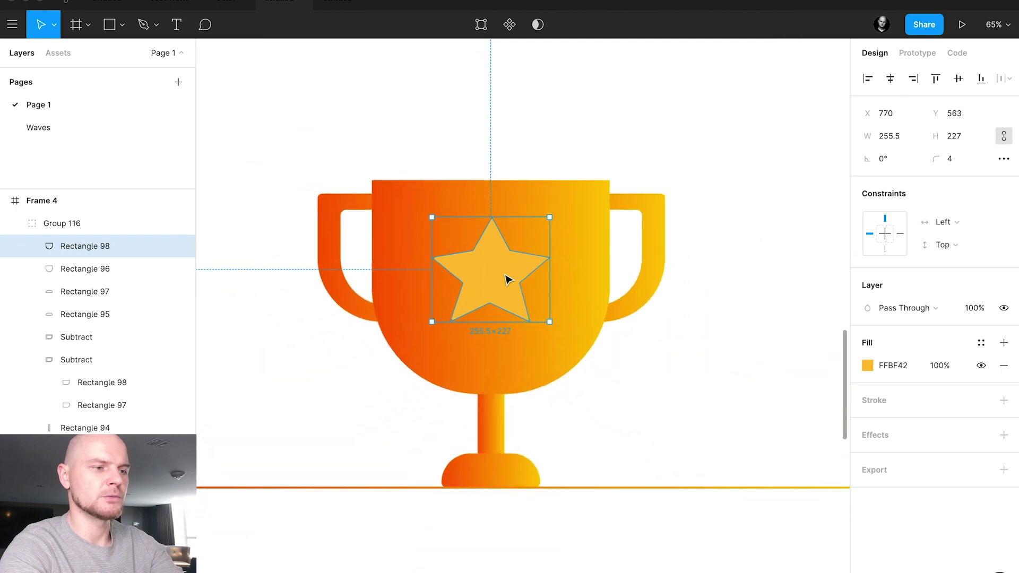
scroll(508, 280, "up", 5)
double_click(508, 279)
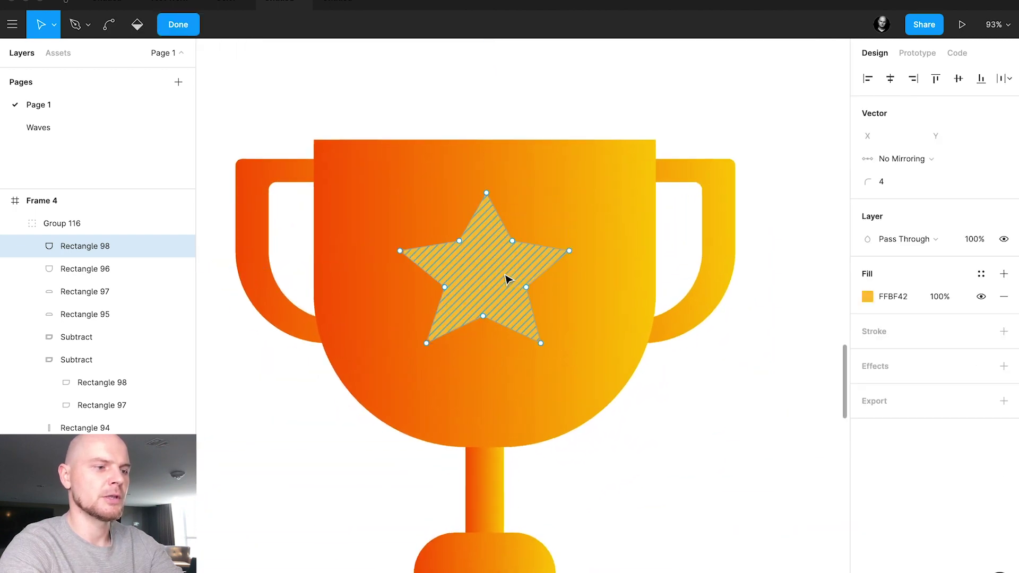
left_click_drag(562, 371, 419, 338)
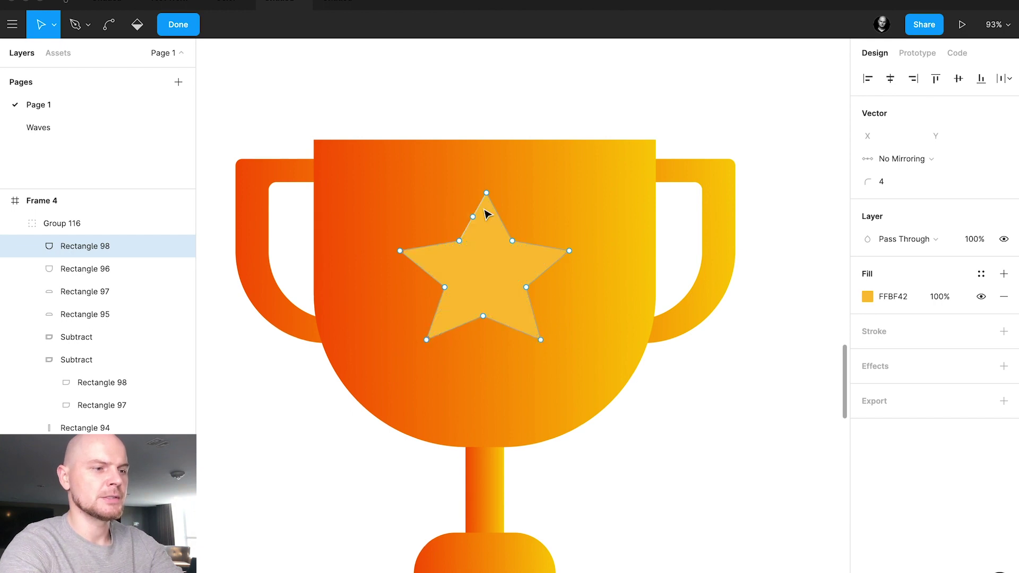
left_click_drag(425, 230, 527, 258)
key("Up")
key("Up")
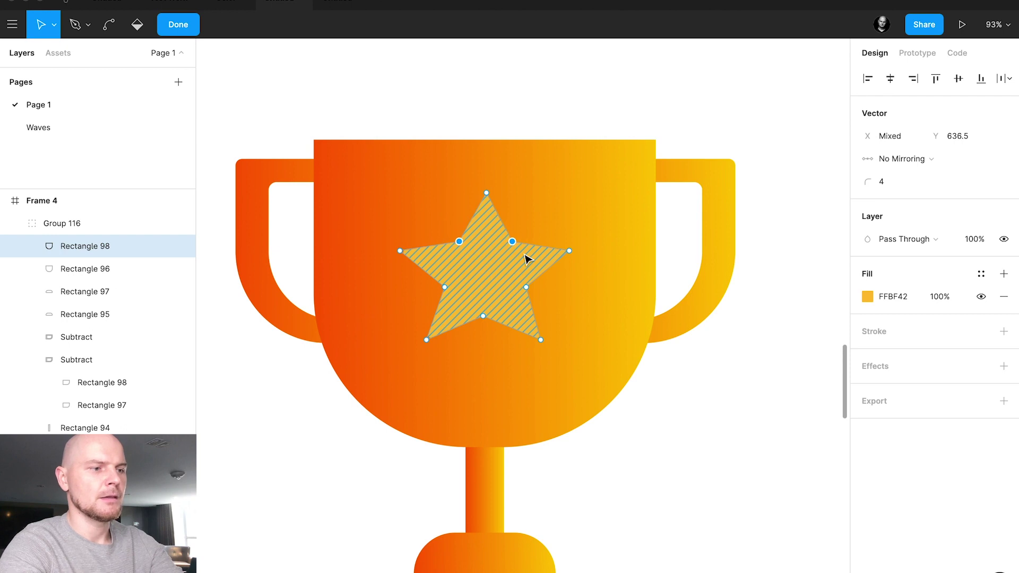
left_click_drag(382, 235, 417, 260)
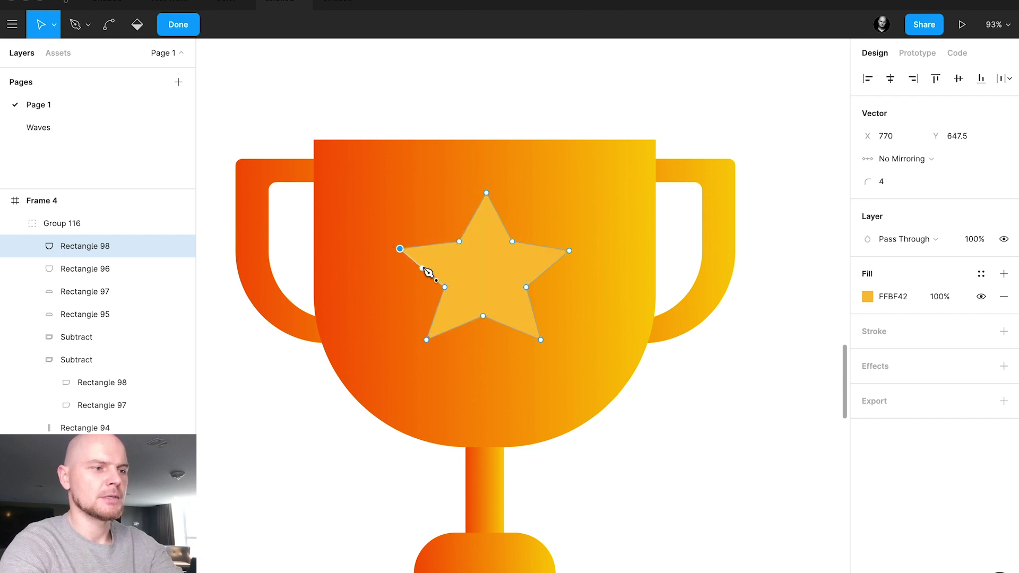
left_click(426, 267)
key("ctrl+z")
left_click(568, 250)
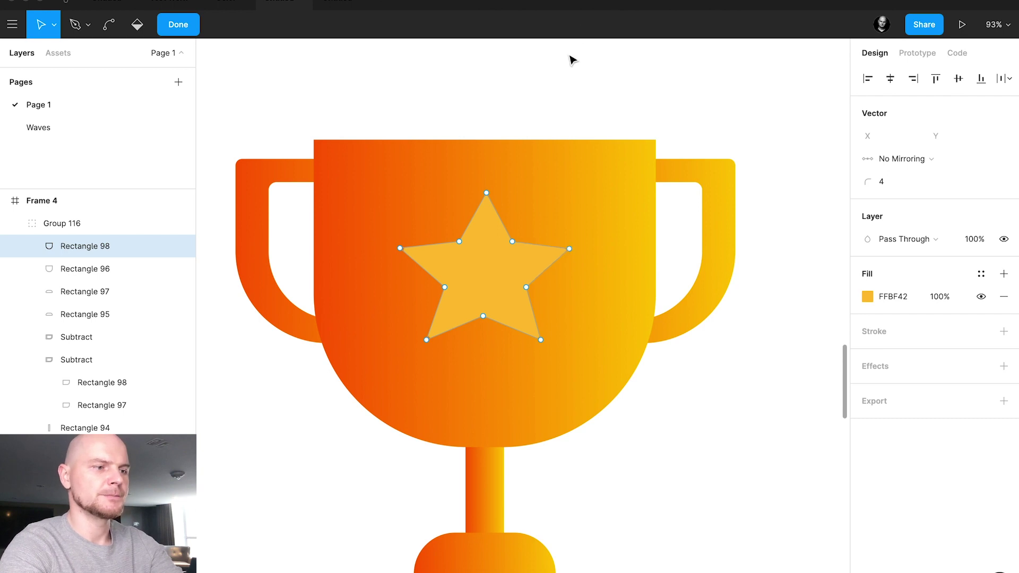
key("Escape")
Step: Scale the star down to about 172×150 around its centre
left_click(501, 288)
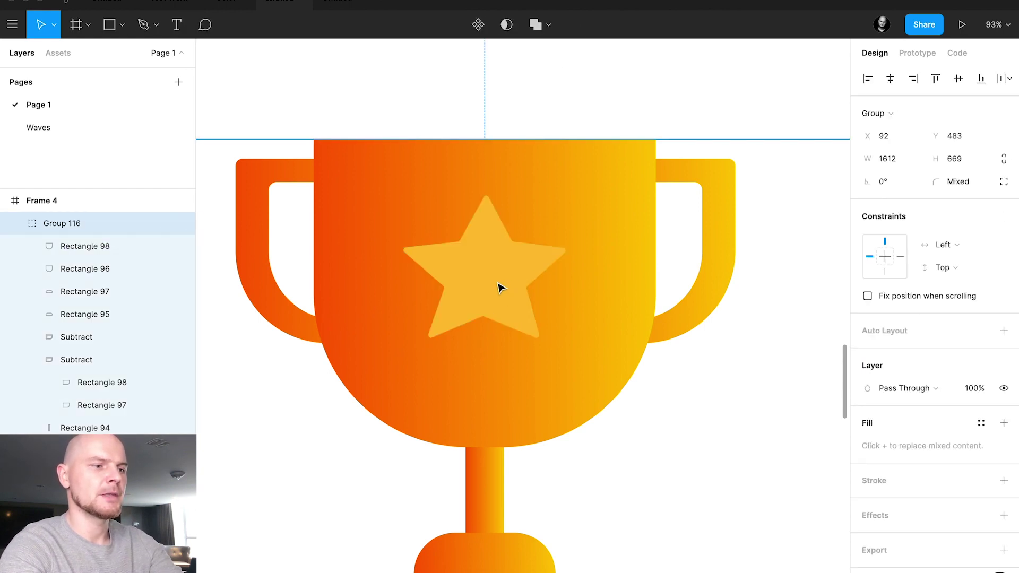
double_click(502, 288)
left_click_drag(569, 195, 542, 216)
left_click(575, 111)
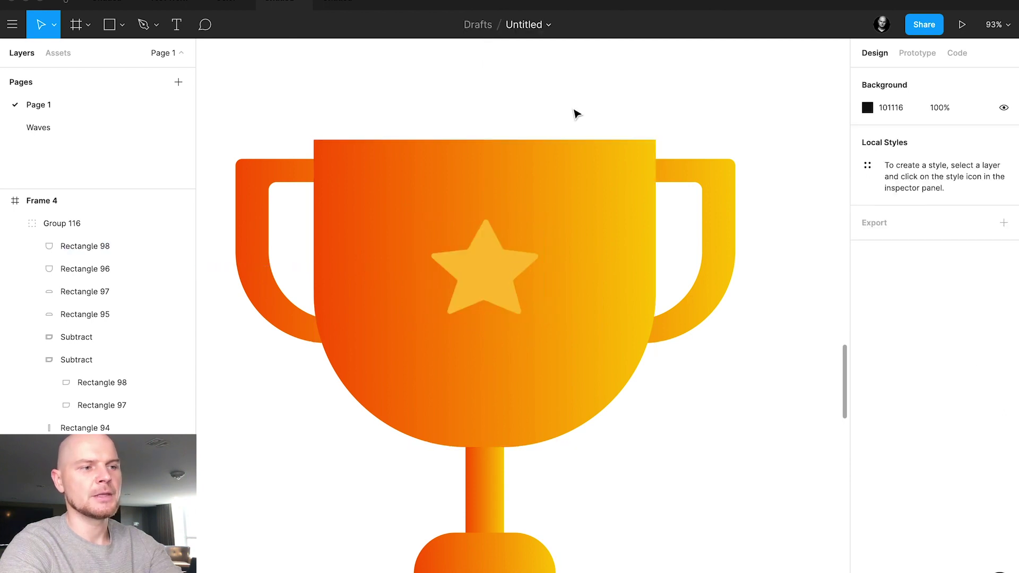
Step: Drill into the trophy group and select the right handle shape
scroll(575, 111, "down", 5)
scroll(577, 114, "down", 1)
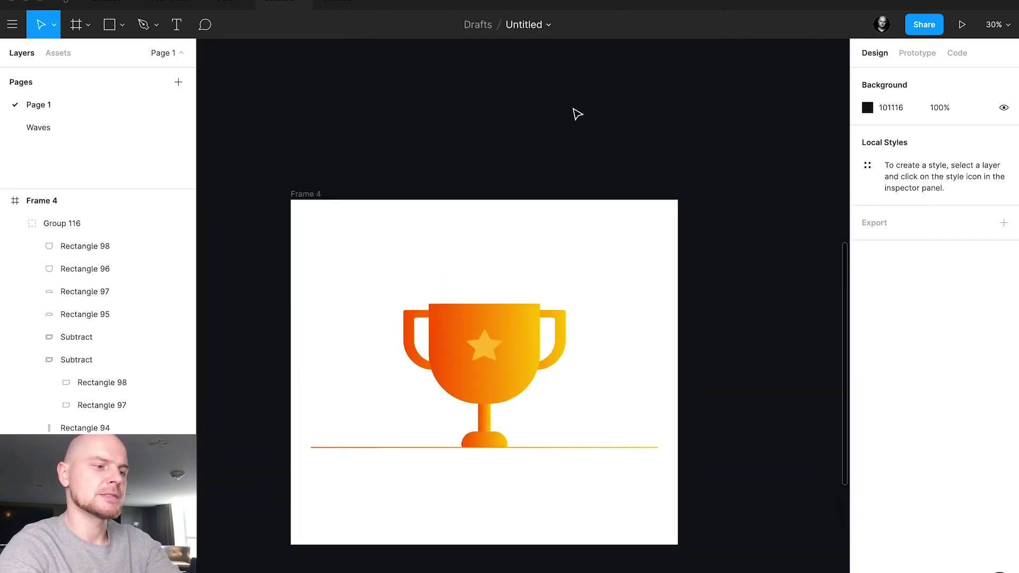
left_click(484, 353)
double_click(484, 353)
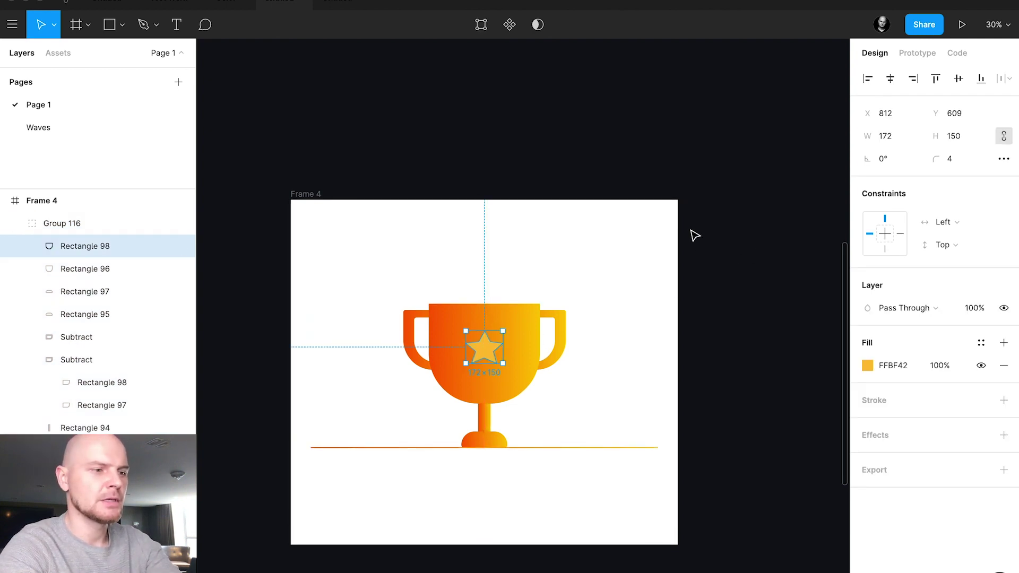
left_click(628, 258)
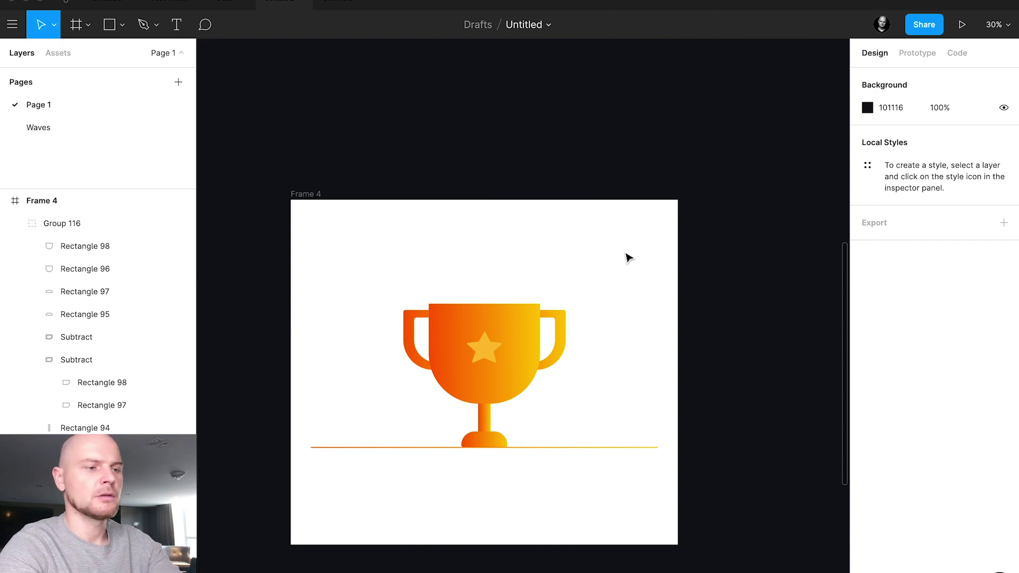
left_click(566, 345)
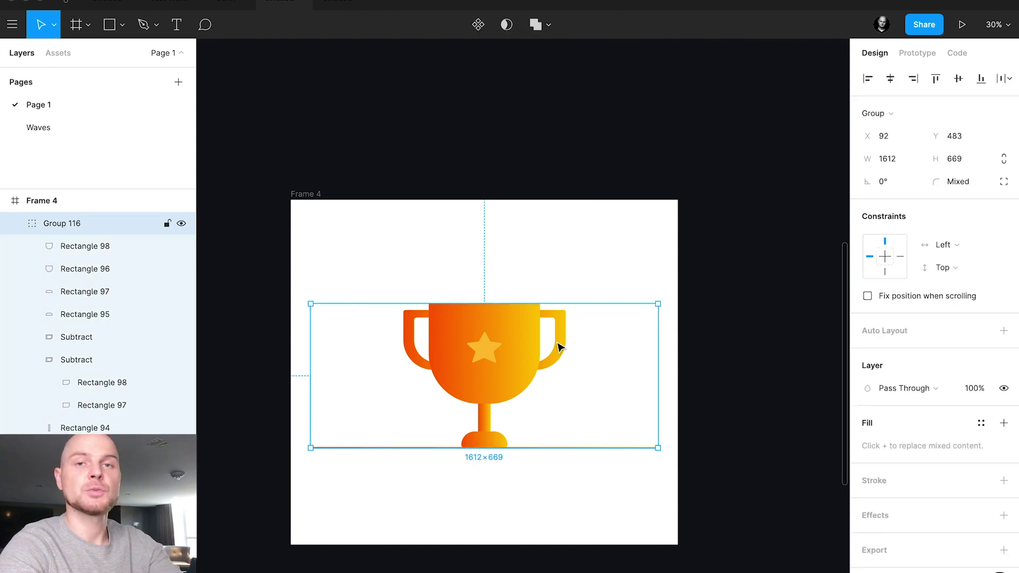
double_click(567, 345)
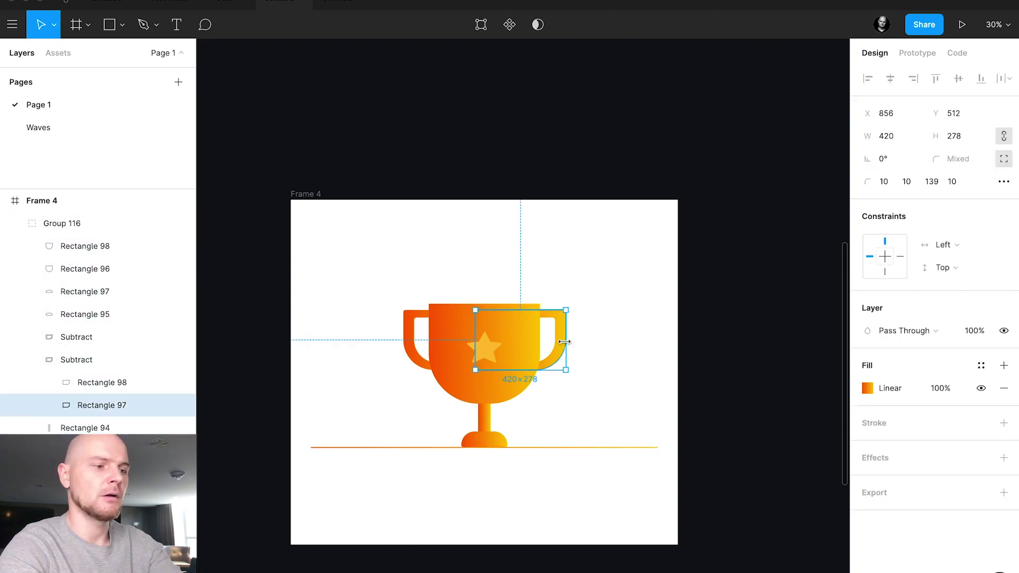
left_click(417, 360, "shift")
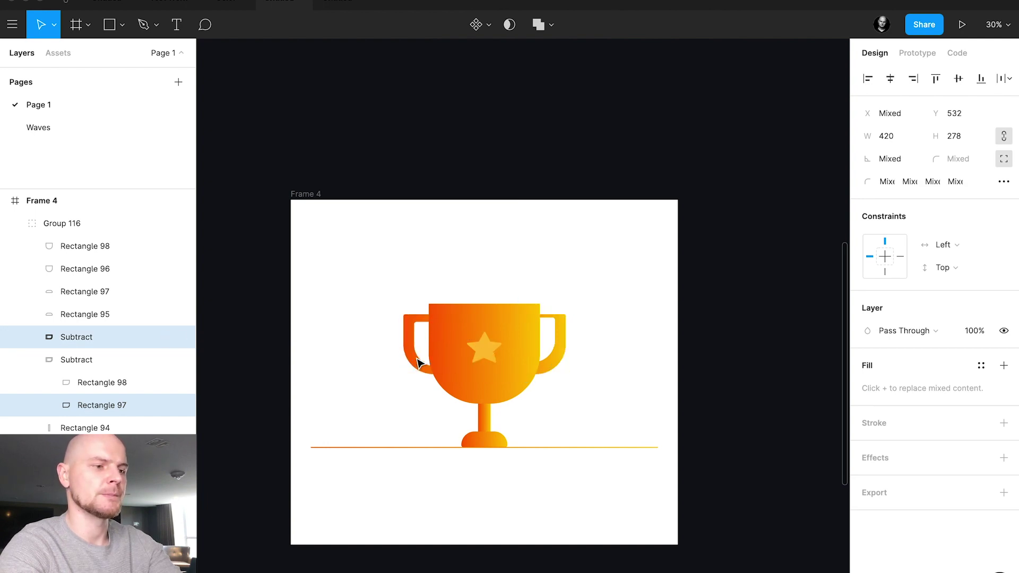
left_click(539, 234)
key("super+z")
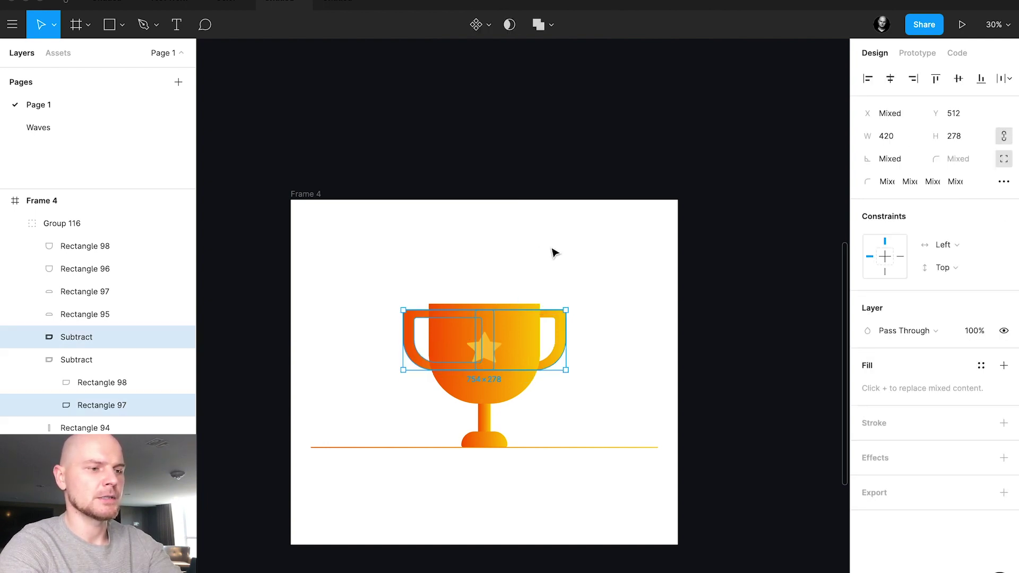
left_click(587, 325)
left_click(567, 332)
double_click(562, 328)
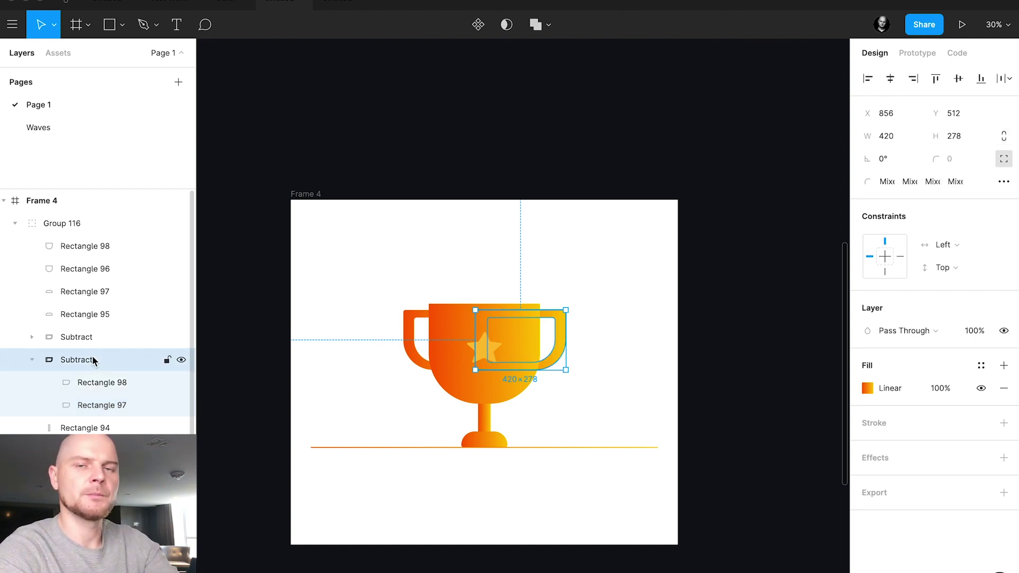
Step: Flatten the right handle, then the left handle, into single vector layers
key("super+e")
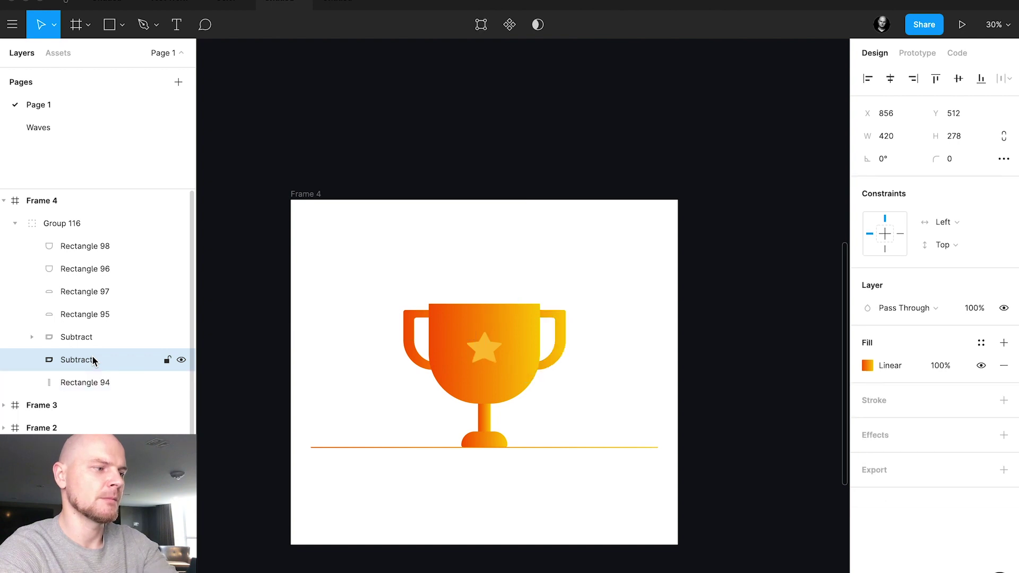
left_click(79, 338)
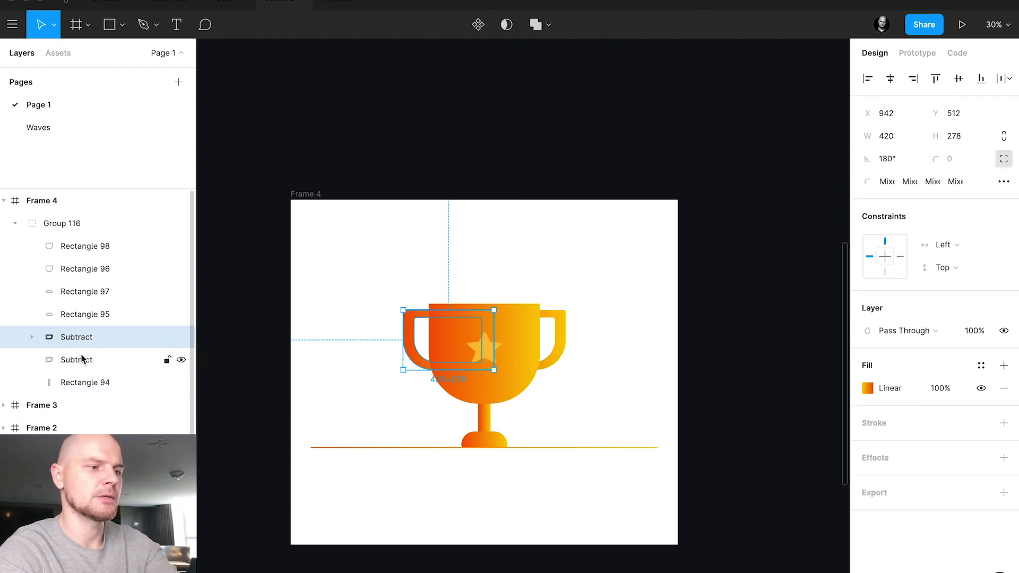
key("super+e")
Step: Resize Frame 4 taller at the top and wider on both sides, to about 2802×4479
left_click(559, 353, "shift")
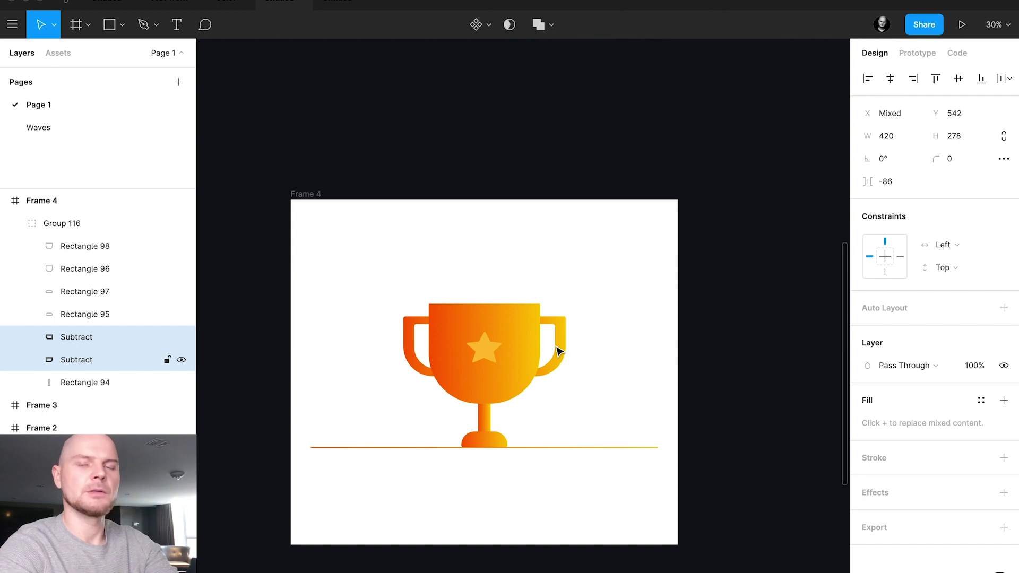
left_click(642, 324)
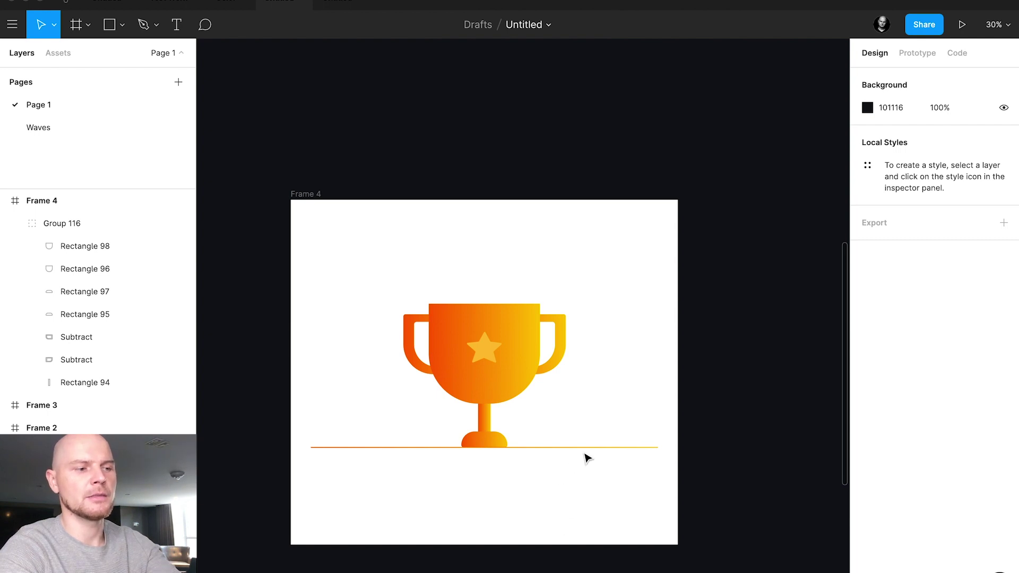
left_click(317, 196)
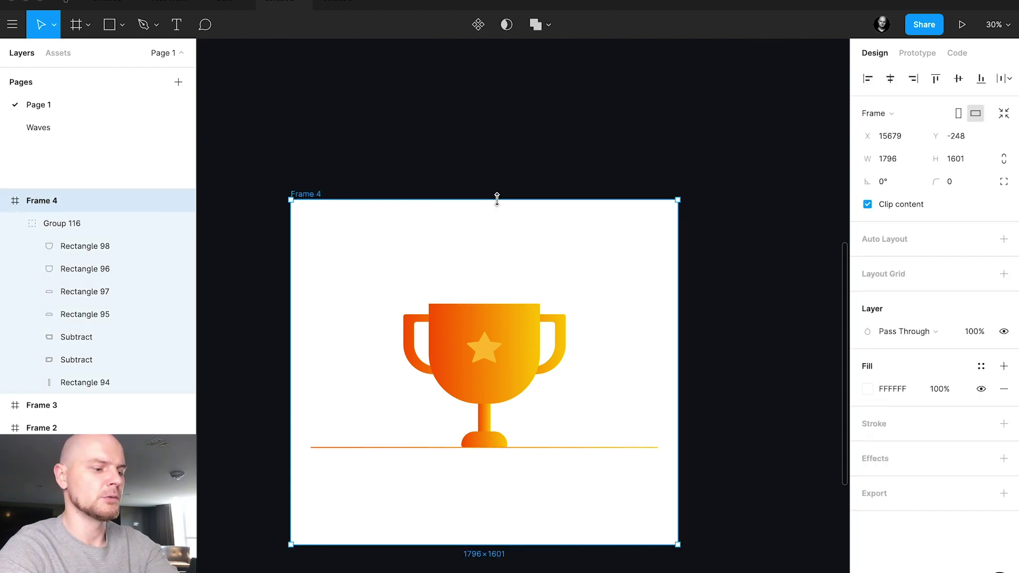
left_click_drag(496, 197, 506, 42)
scroll(515, 244, "down", 5)
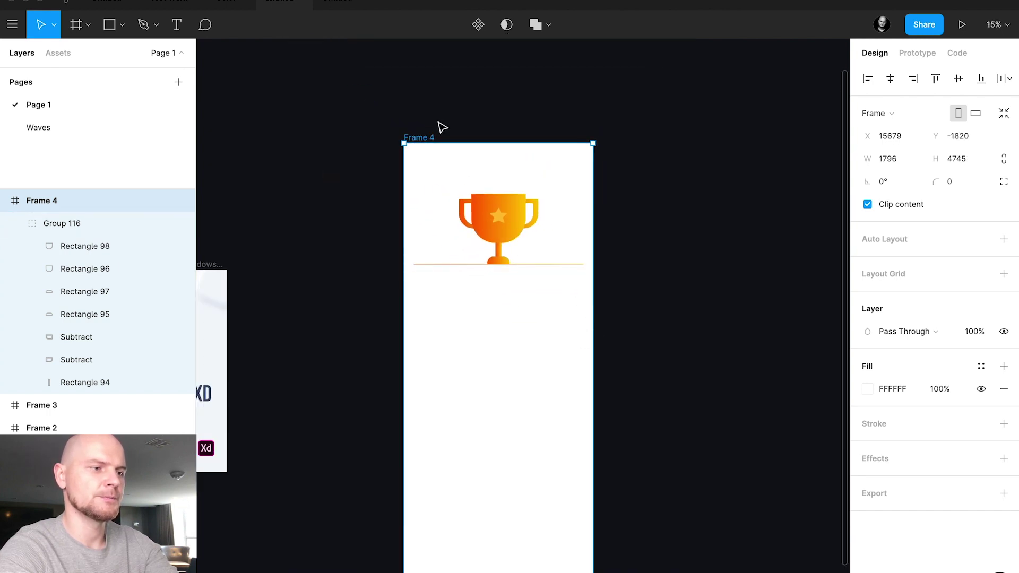
scroll(441, 127, "down", 3)
scroll(440, 128, "down", 1)
left_click_drag(441, 64, 562, 96)
scroll(565, 96, "right", 5)
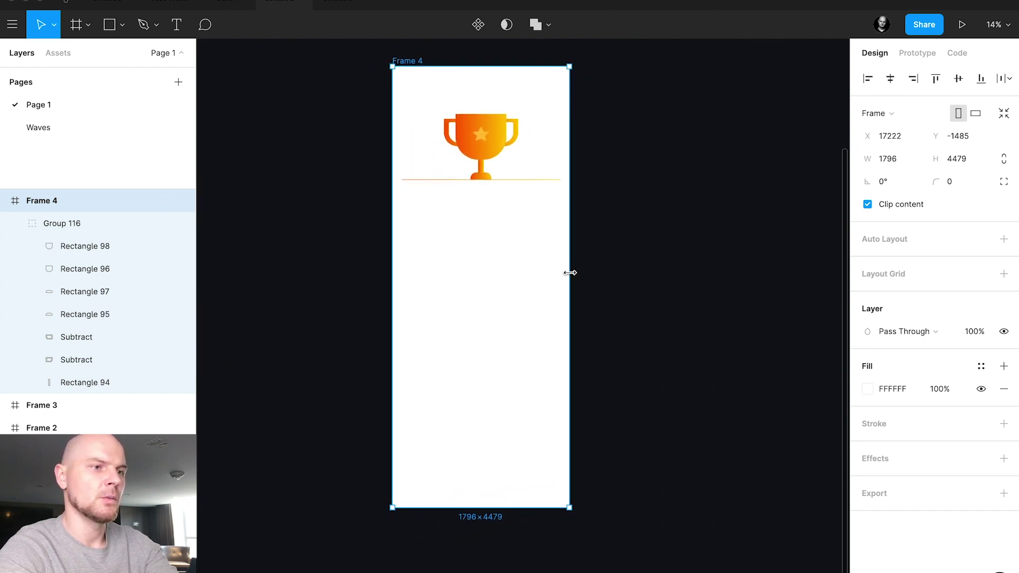
left_click_drag(570, 273, 619, 278)
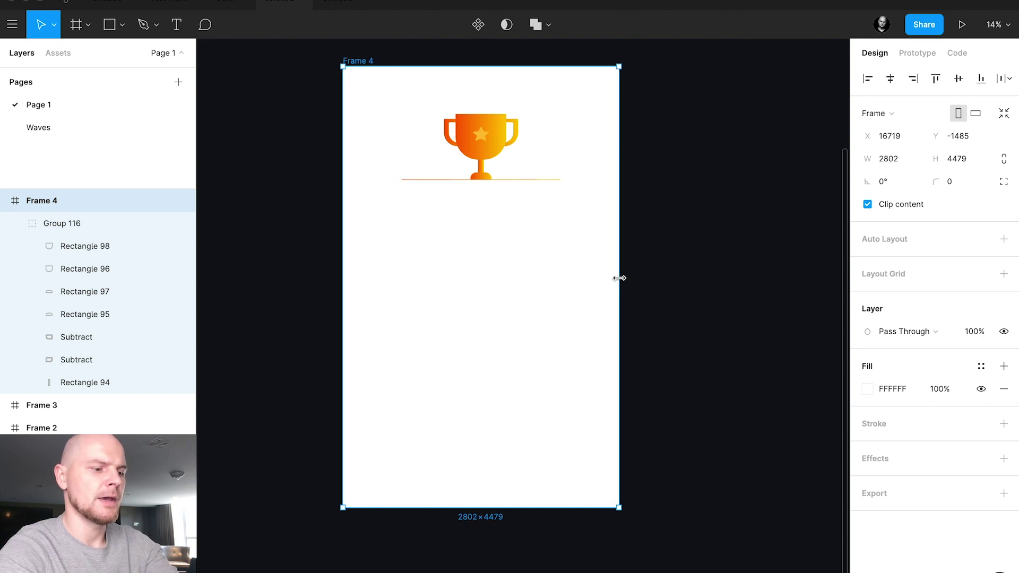
Step: Draw a new frame, Frame 5, around the trophy inside Frame 4
left_click(496, 273)
key("f")
mouse_move(386, 88)
left_mouse_down()
mouse_move(591, 353)
mouse_move(590, 374)
mouse_move(580, 358)
left_mouse_up()
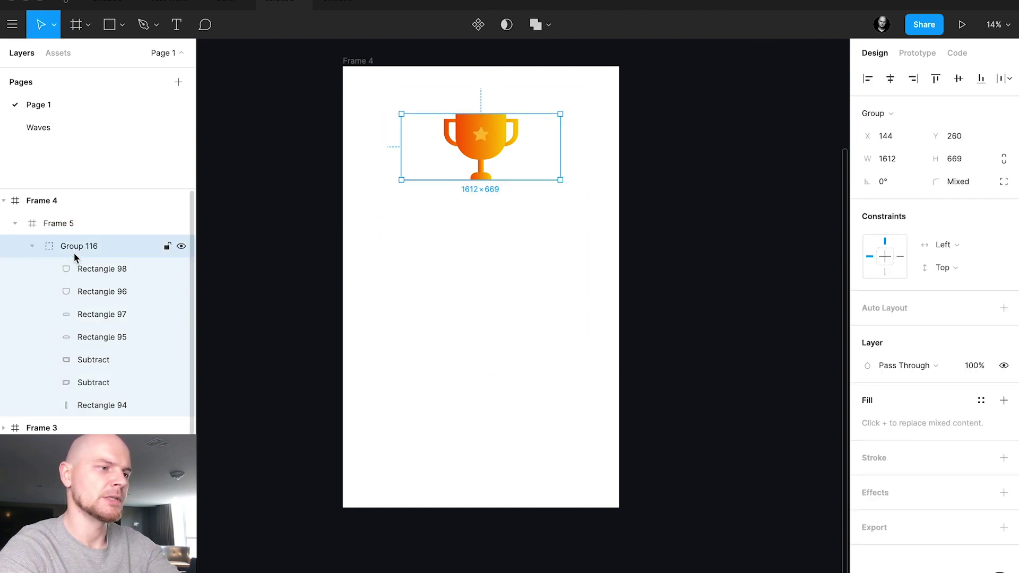
Step: Centre the trophy group horizontally in Frame 5 and move Frame 5 down to Frame 4's centre
left_click(66, 223)
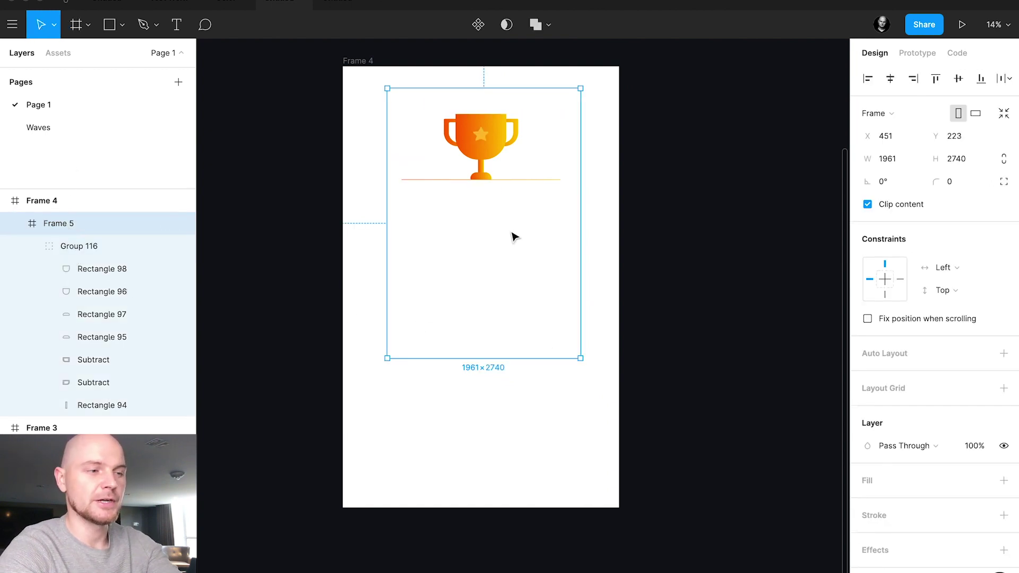
left_click(96, 248)
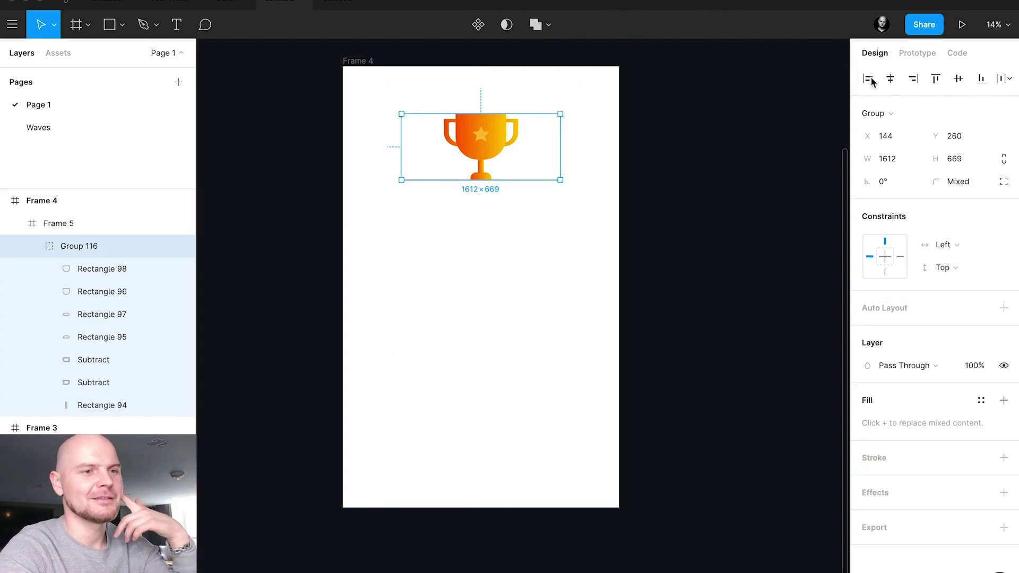
left_click(889, 81)
left_click(526, 237)
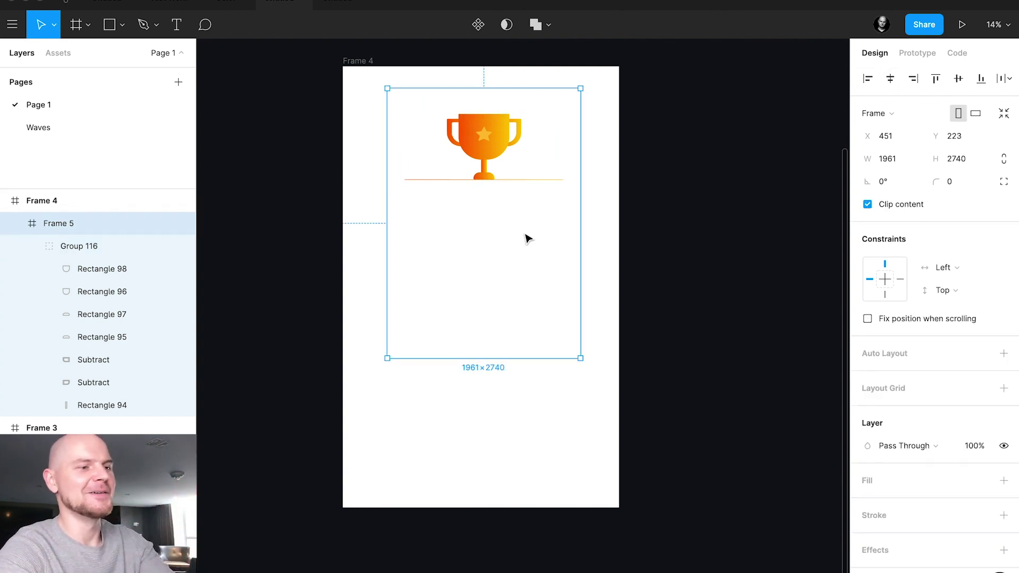
left_click_drag(529, 220, 530, 272)
Step: Draw a grey rectangle over Frame 5, turn off Clip content, and layer Rectangle 99 behind Frame 5
key("r")
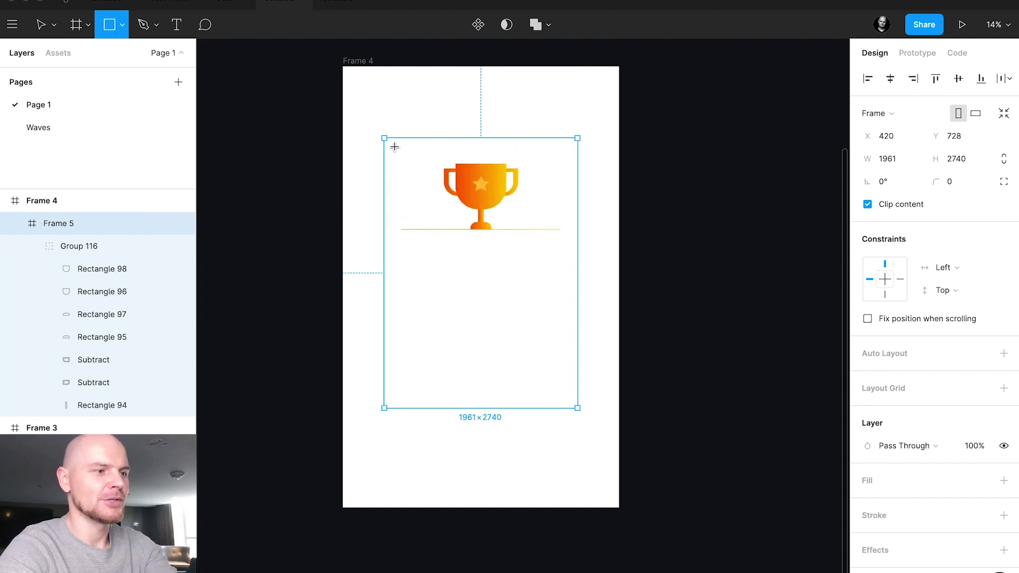
mouse_move(386, 138)
left_mouse_down()
mouse_move(540, 348)
mouse_move(566, 457)
mouse_move(577, 399)
mouse_move(568, 375)
mouse_move(578, 409)
left_mouse_up()
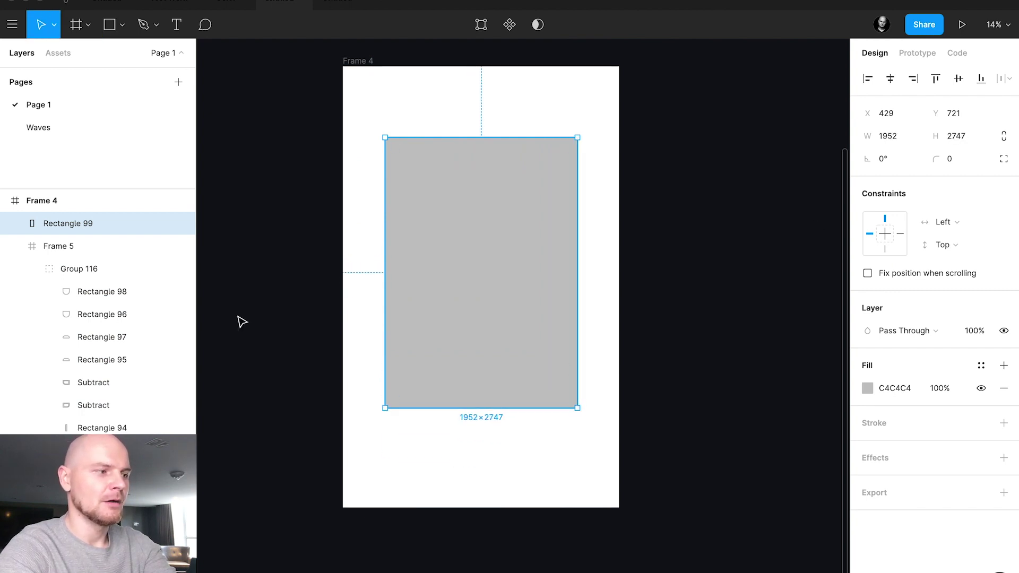
left_click(68, 246)
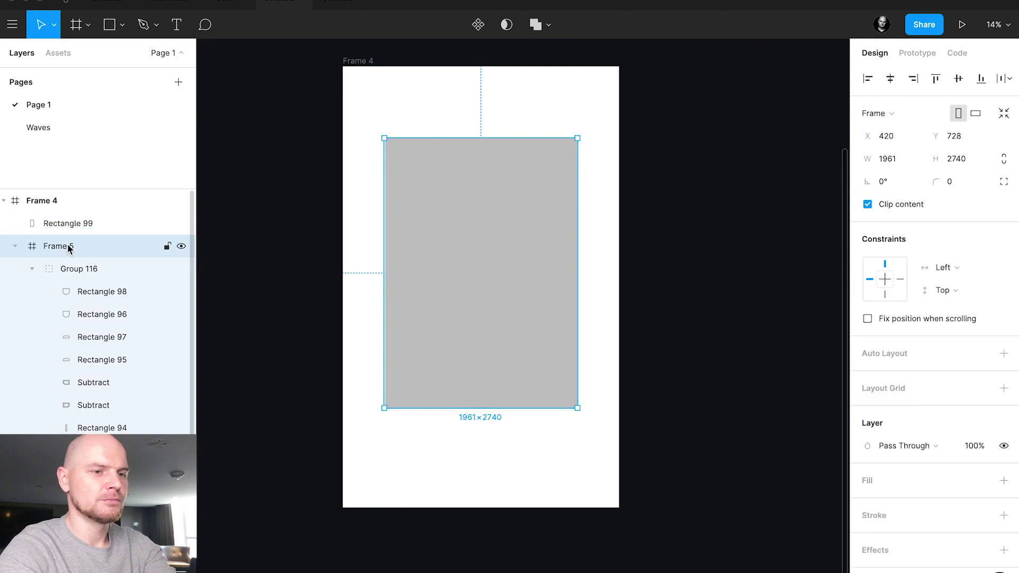
left_click(867, 204)
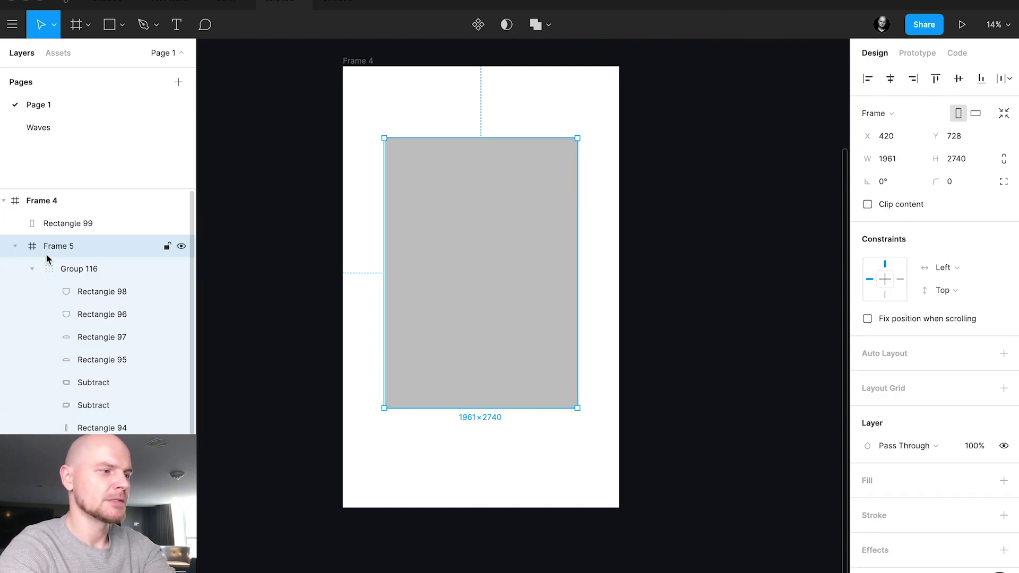
left_click(32, 268)
left_click(67, 223)
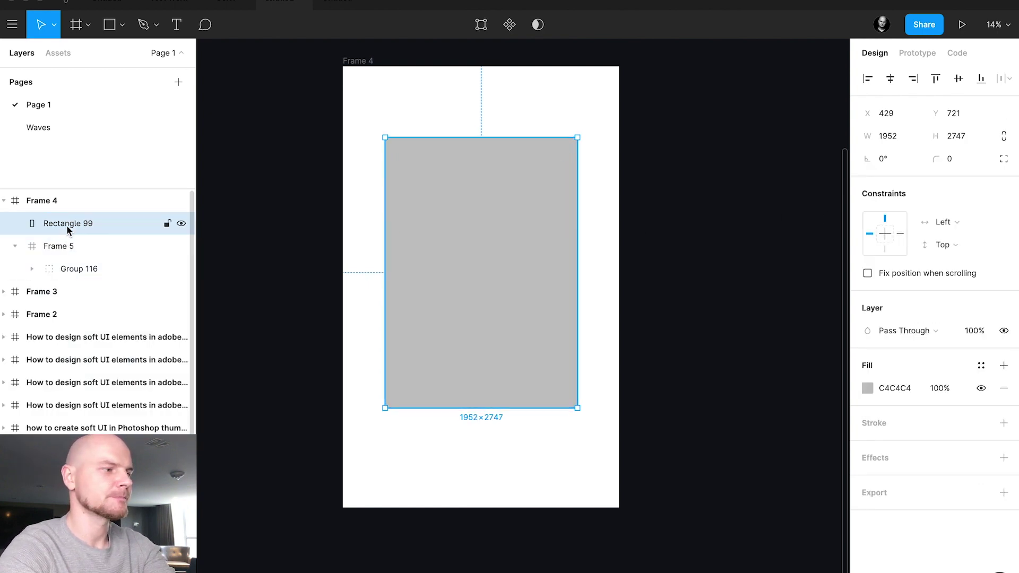
left_click_drag(76, 240, 84, 281)
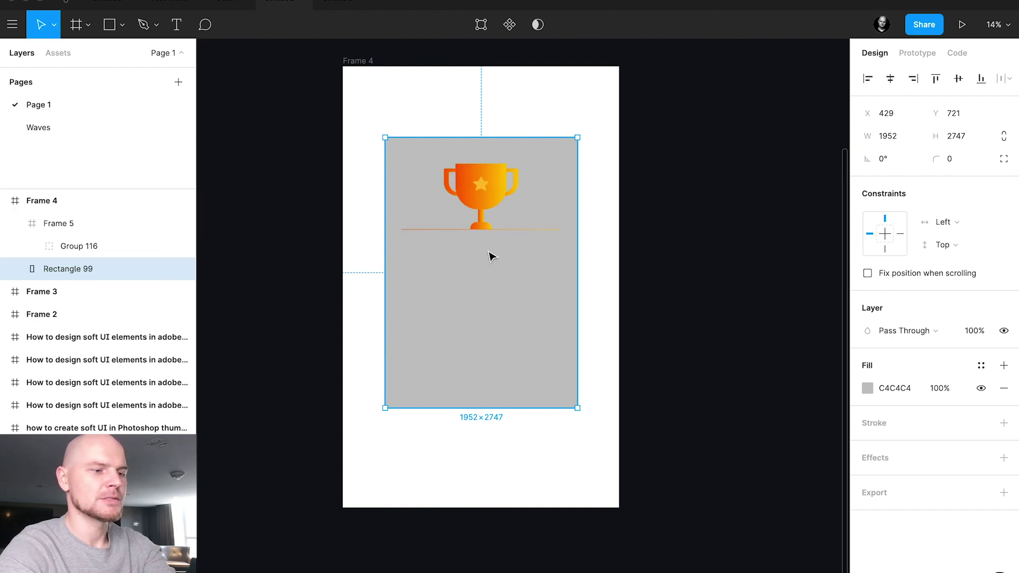
Step: Make the rectangle behind the trophy white (FFFFFF) with a corner radius of 16
left_click(867, 388)
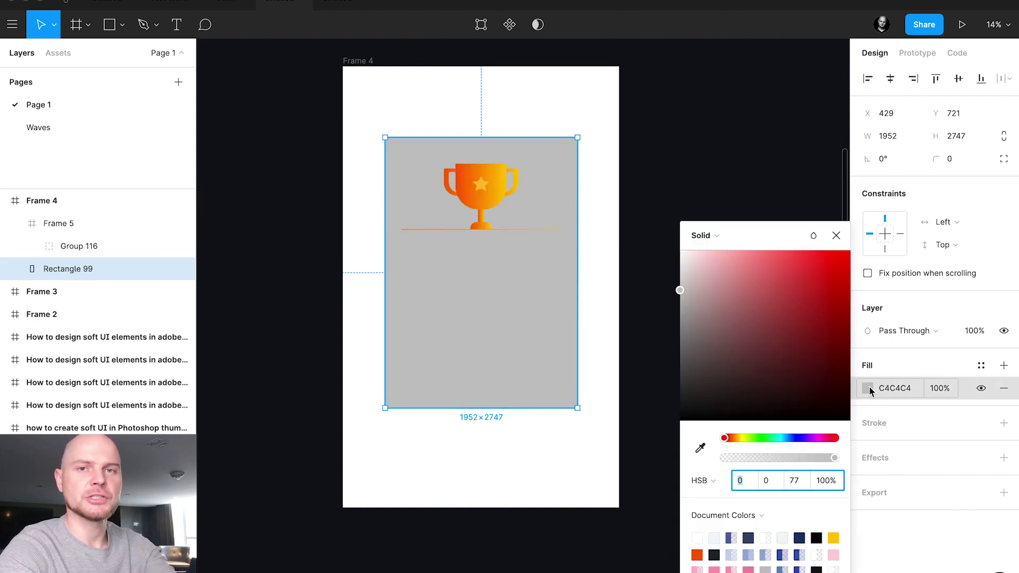
left_click(766, 362)
left_click_drag(766, 362, 637, 207)
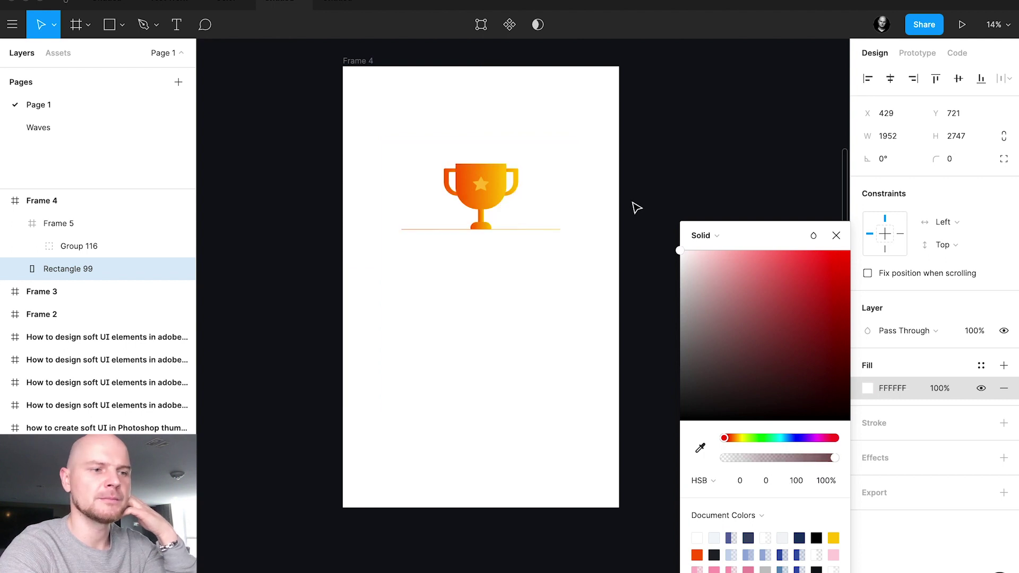
left_click(836, 235)
left_click(950, 159)
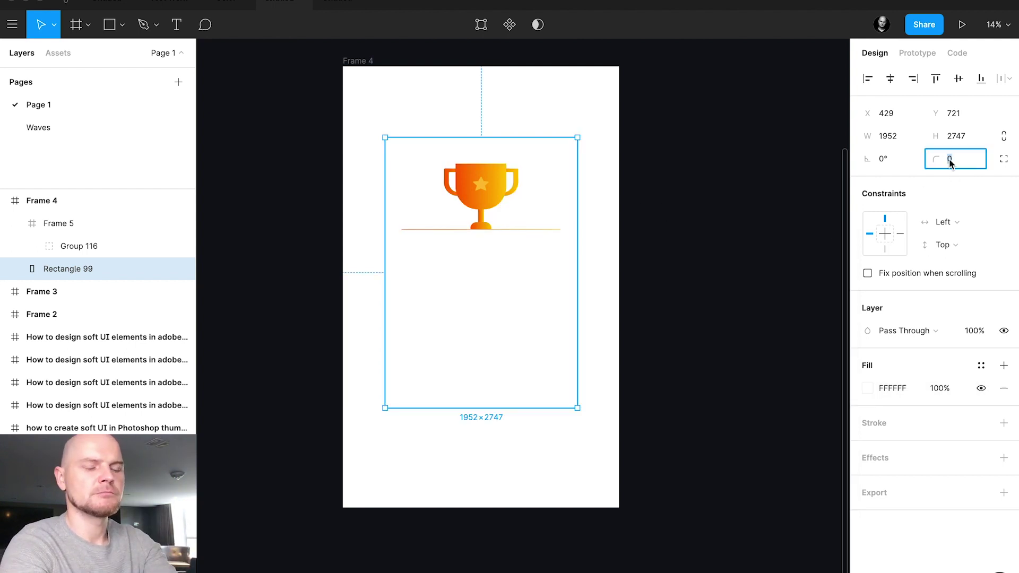
type("1")
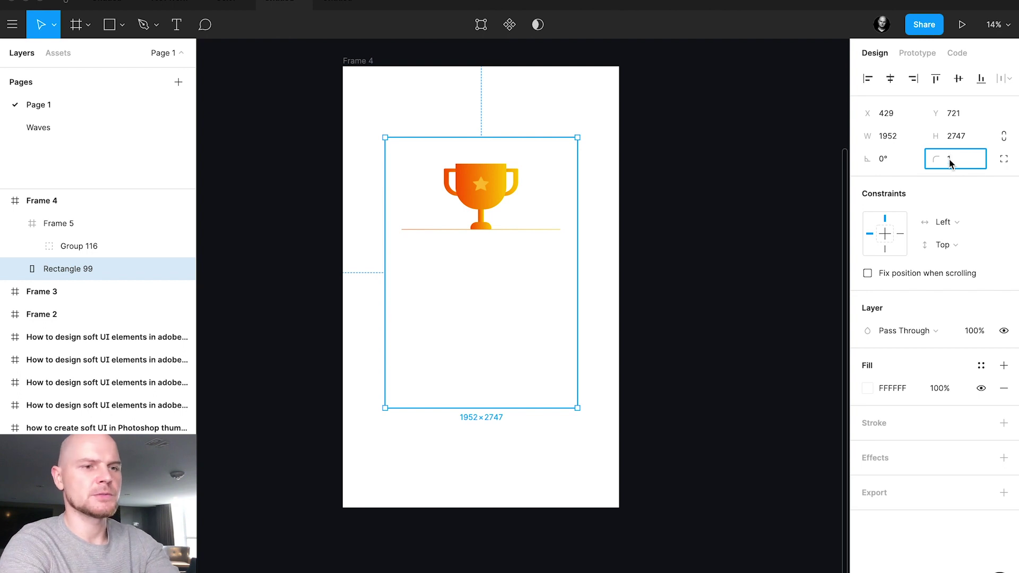
type("6")
key("Return")
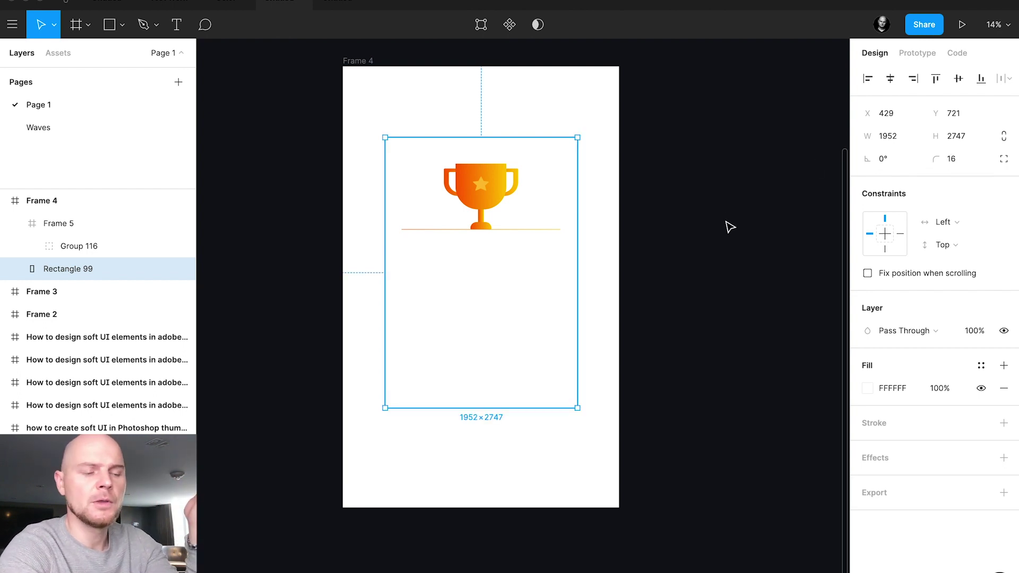
Step: Add a drop shadow to the rectangle with blur 40, X offset 0 and Y offset 20
left_click(884, 459)
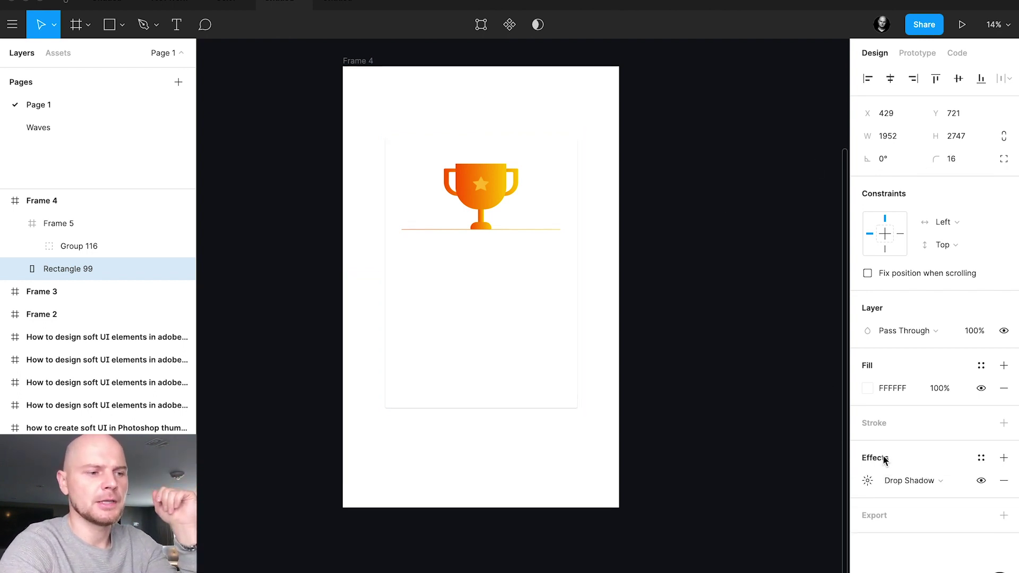
left_click(913, 481)
left_click(914, 484)
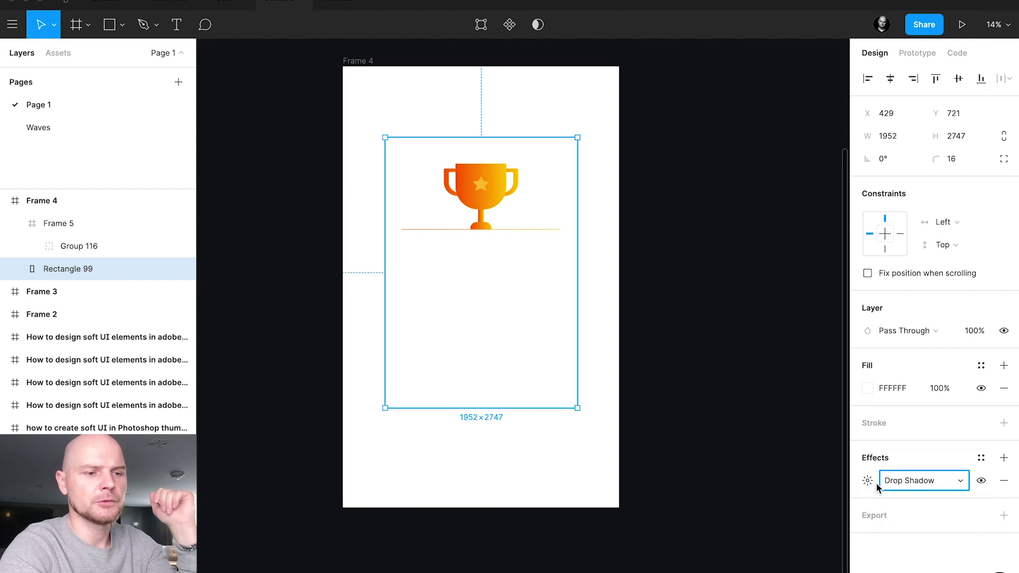
left_click(867, 480)
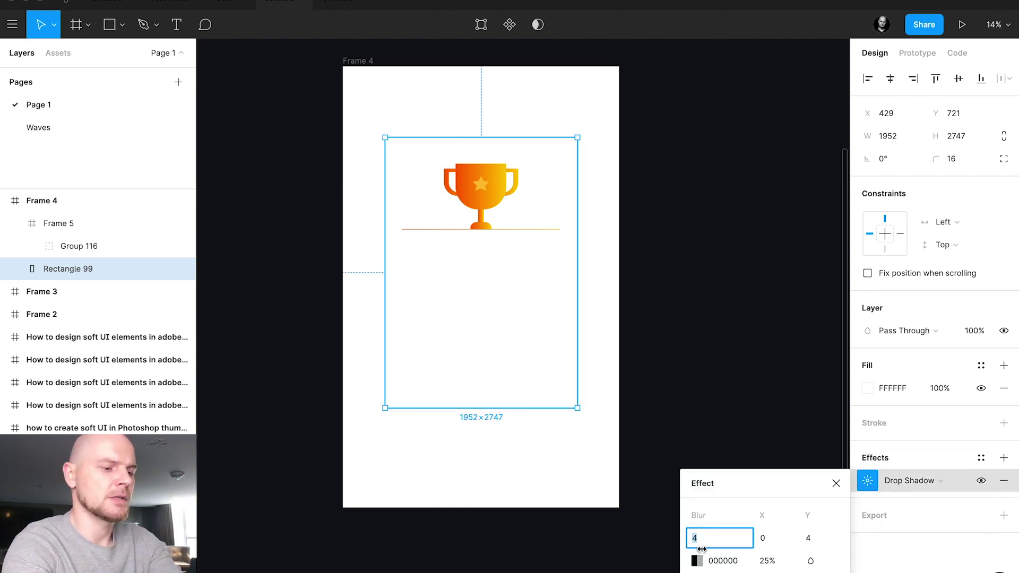
type("0")
key("Tab")
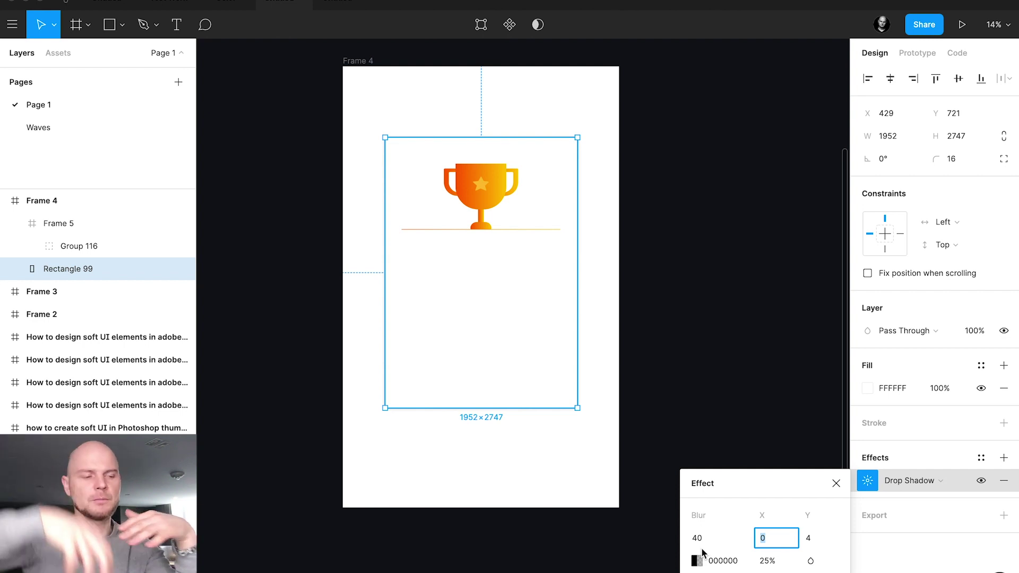
key("Tab")
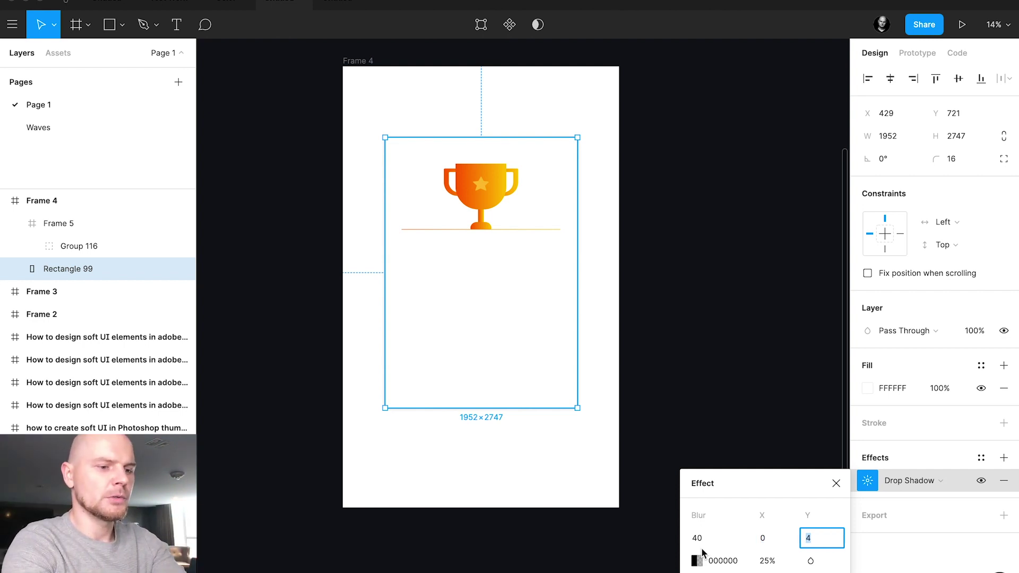
type("20")
key("Return")
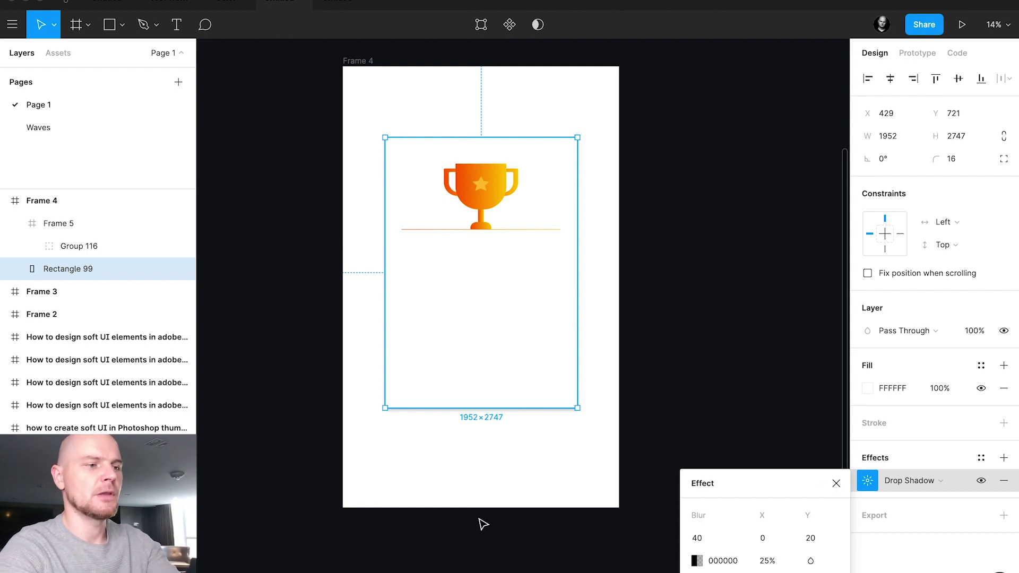
Step: Move Rectangle 99 into Frame 5, beneath the trophy's Group 116
key("Escape")
left_click(537, 311)
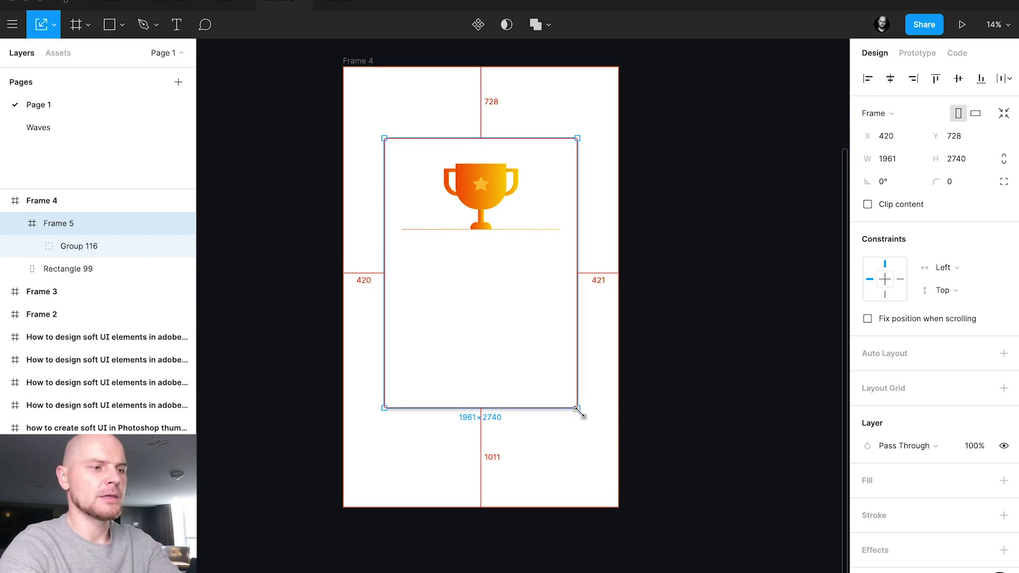
left_click_drag(578, 410, 537, 352)
key("ctrl+z")
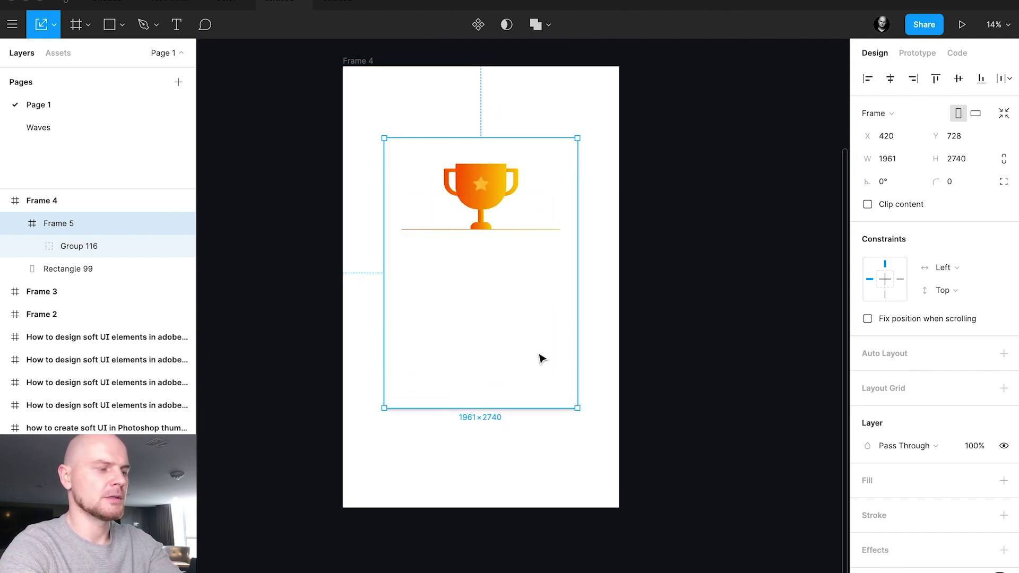
left_click_drag(51, 269, 74, 260)
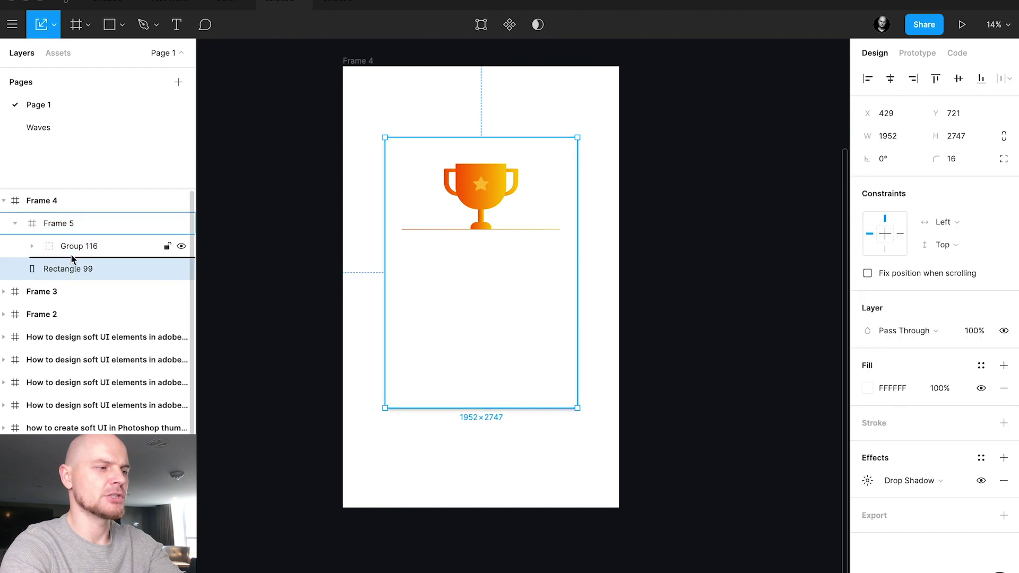
Step: Scale the whole Frame 5 card down to 827 × 1155.52
left_click(60, 225)
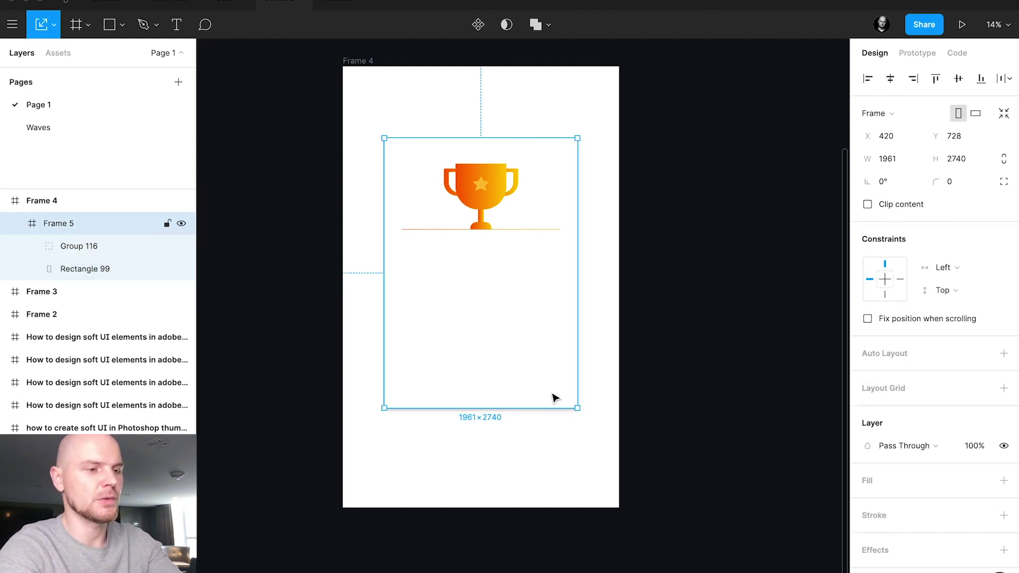
left_click_drag(575, 408, 507, 311)
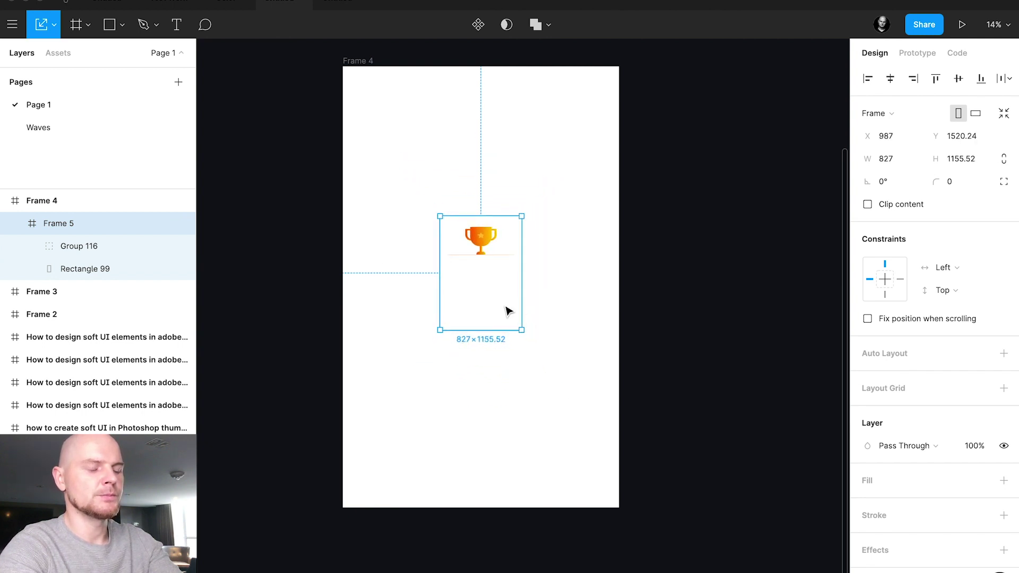
left_click(541, 299)
scroll(498, 266, "up", 10)
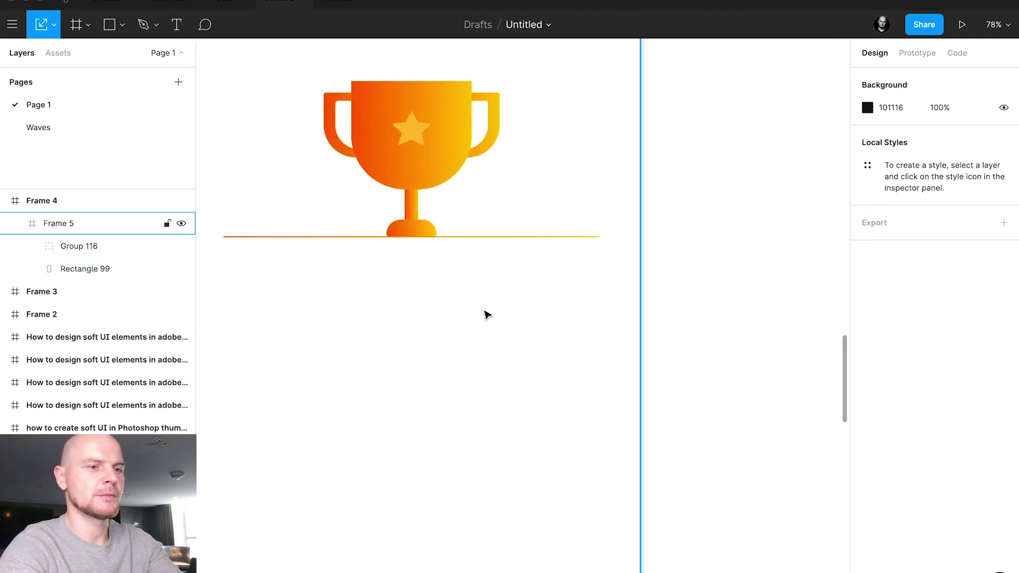
scroll(485, 313, "down", 4)
left_click(464, 398)
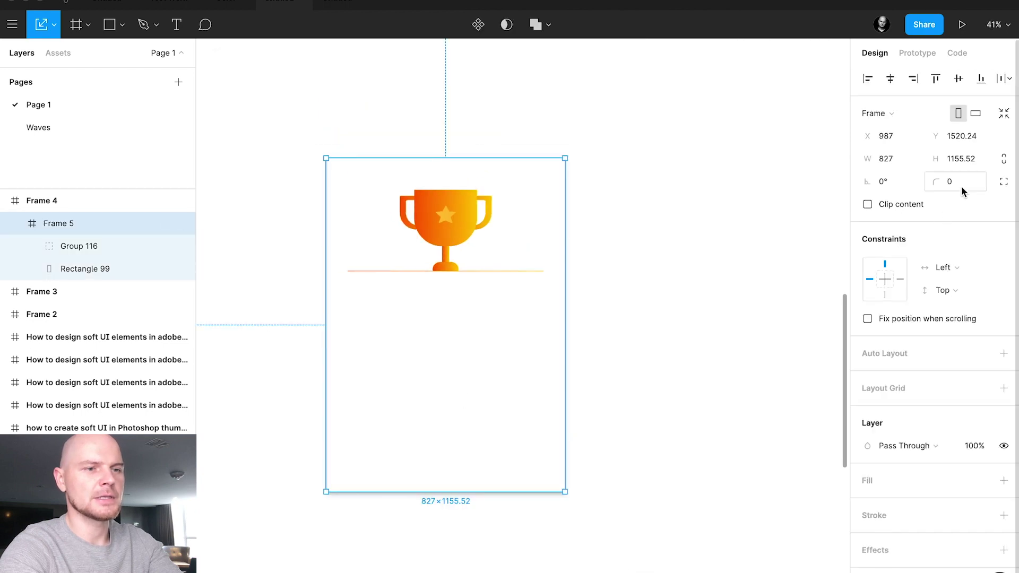
left_click(963, 159)
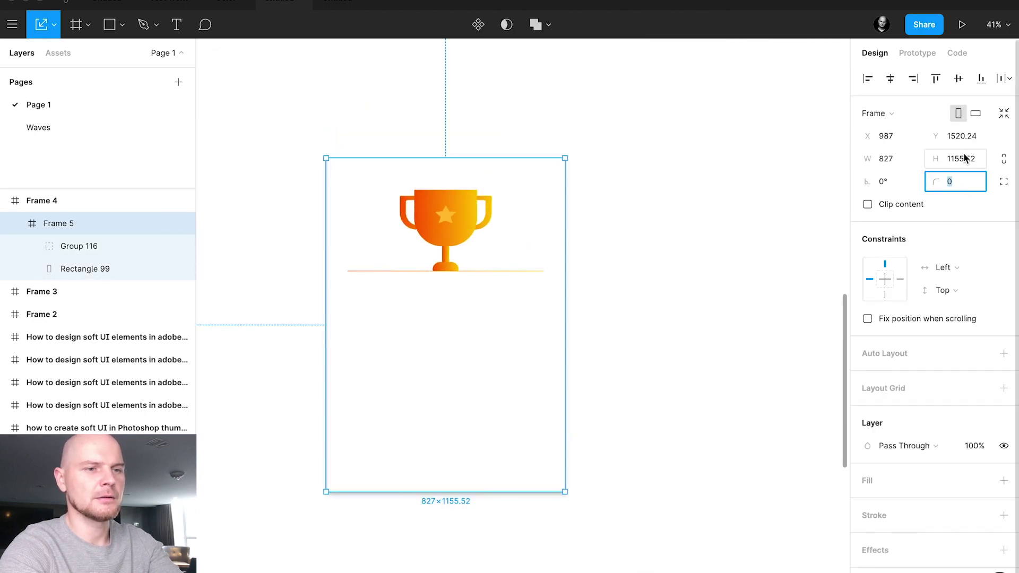
left_click(955, 183)
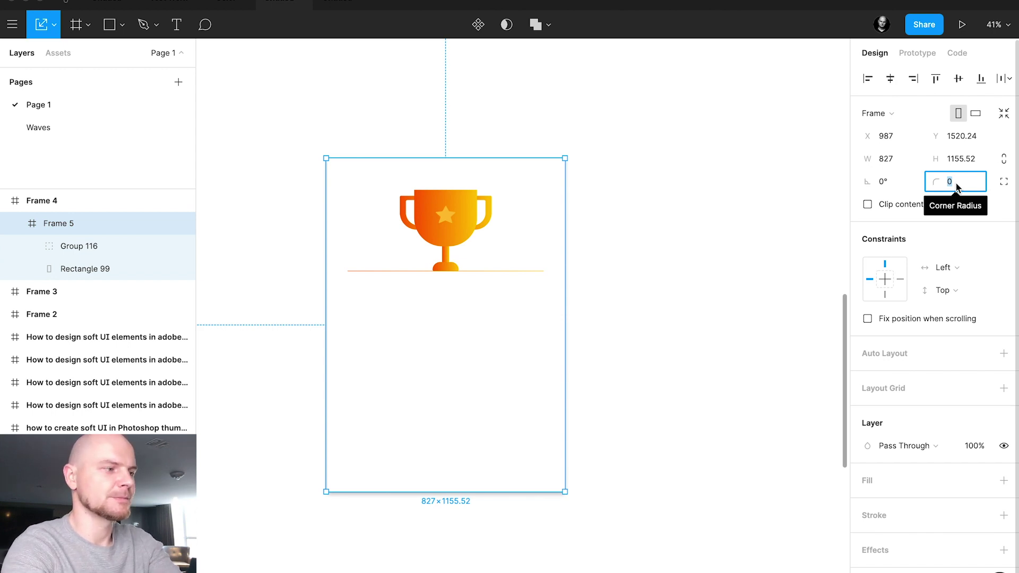
Step: Increase the white card rectangle's corner radius to 40
left_click(129, 272)
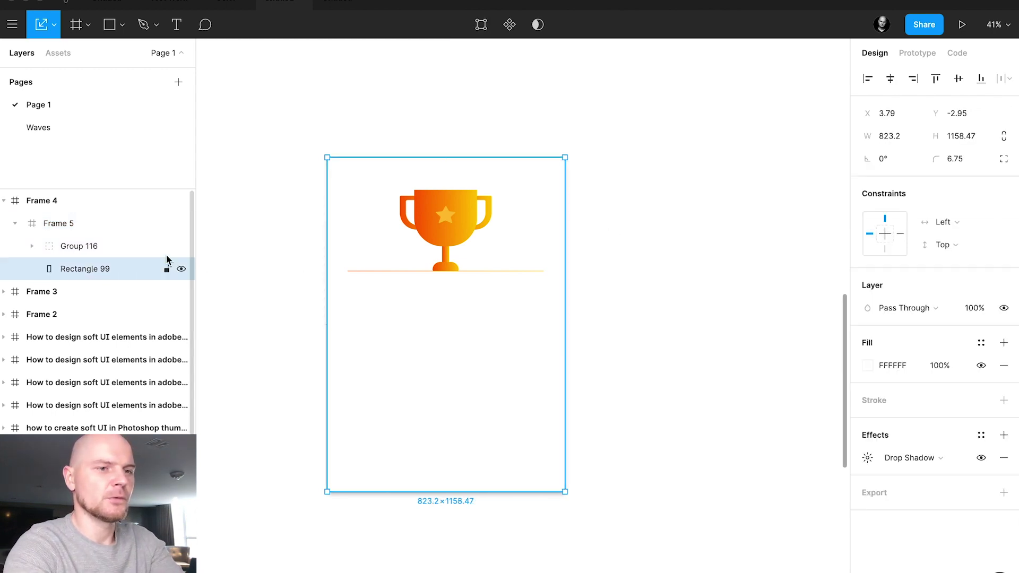
left_click(952, 161)
type("20")
key("Return")
left_click(966, 167)
type("40")
key("Return")
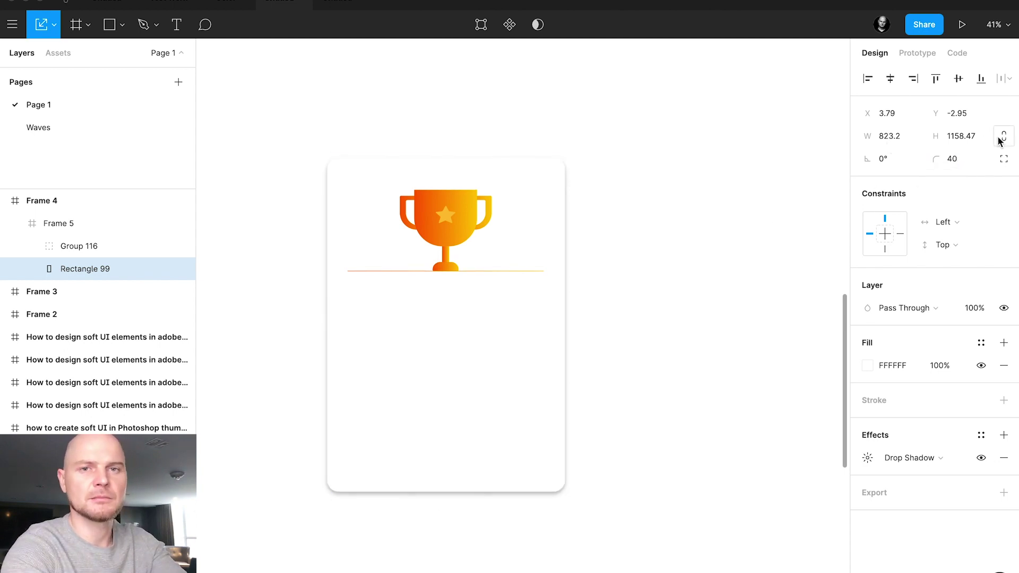
Step: Set the card's drop shadow to blur 40, X offset 0 and Y offset 30
left_click(862, 459)
type("40")
key("Tab")
type("2")
key("BackSpace")
type("0")
key("Tab")
type("20")
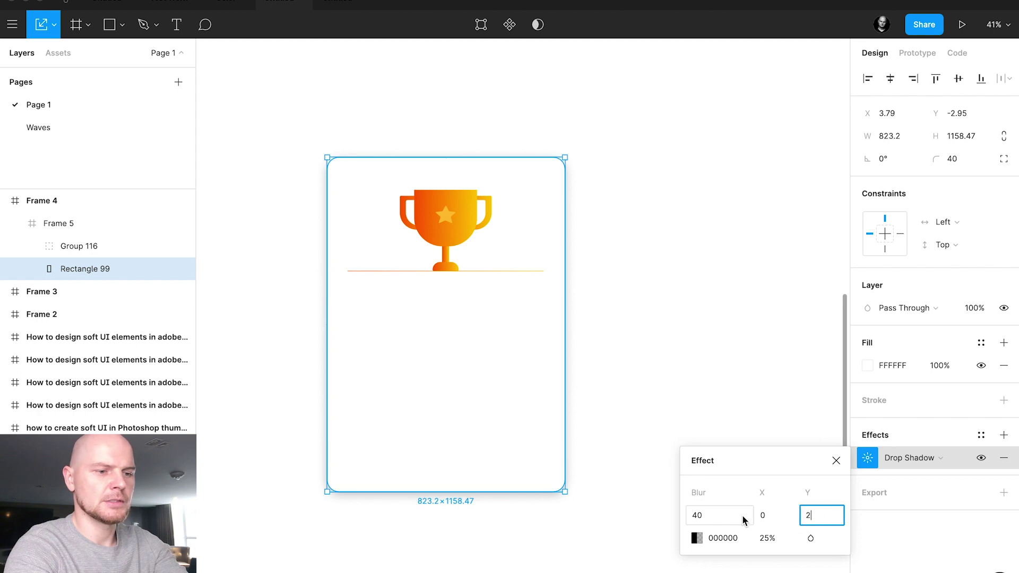
key("Return")
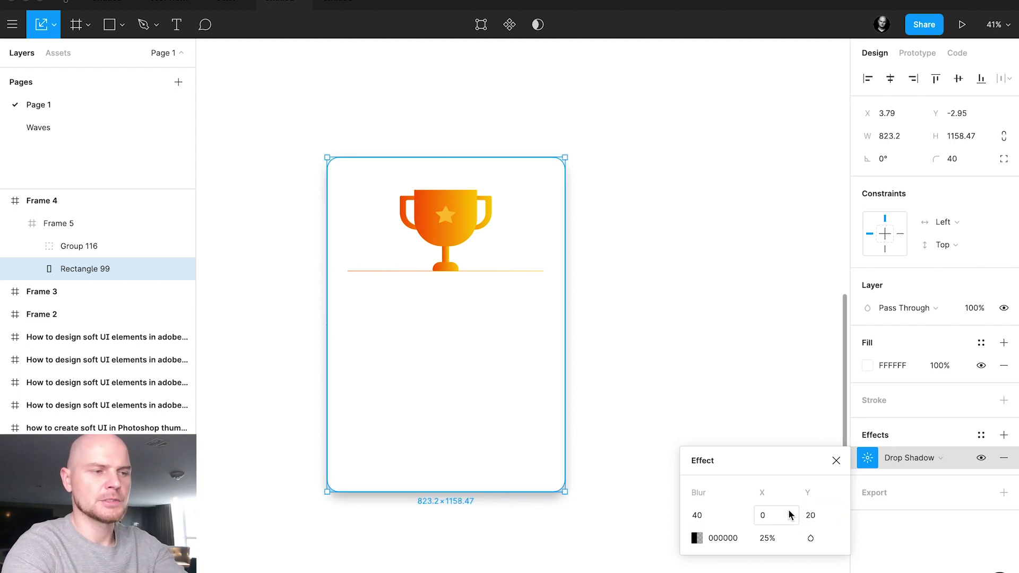
type("30")
key("Return")
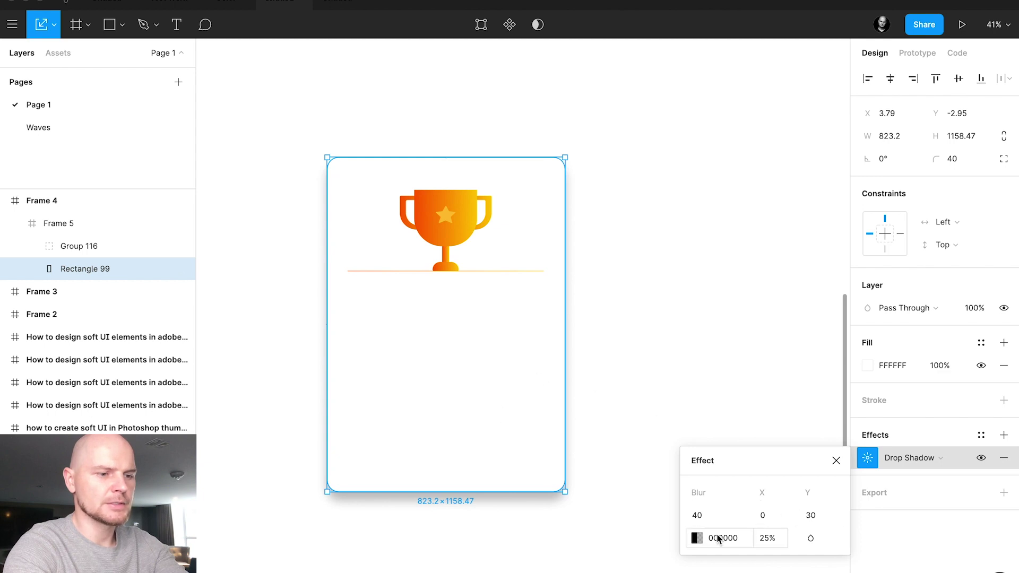
Step: Raise the card shadow's blur to 60
left_click(712, 518)
type("60")
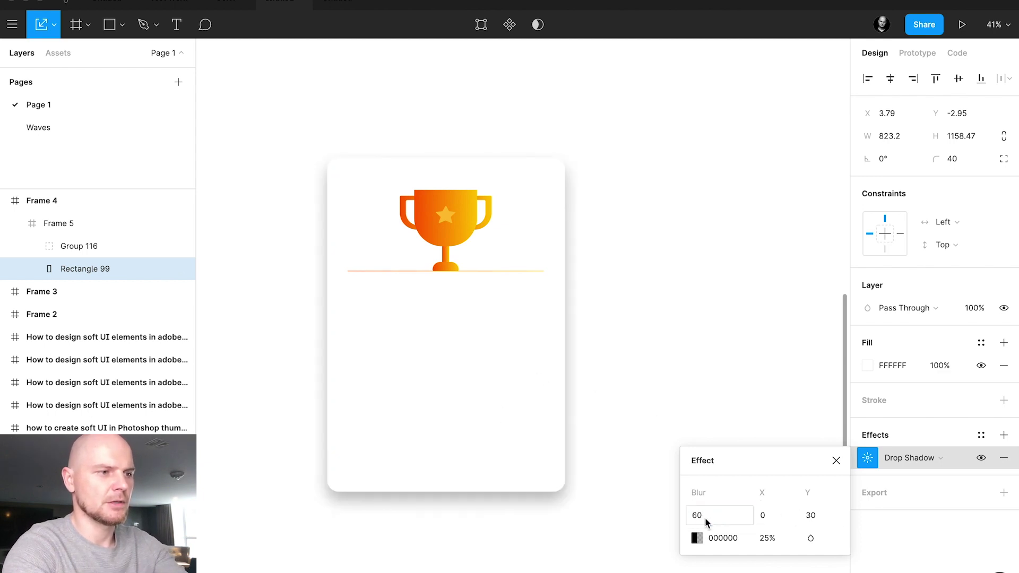
key("Return")
left_click(837, 461)
left_click(668, 202)
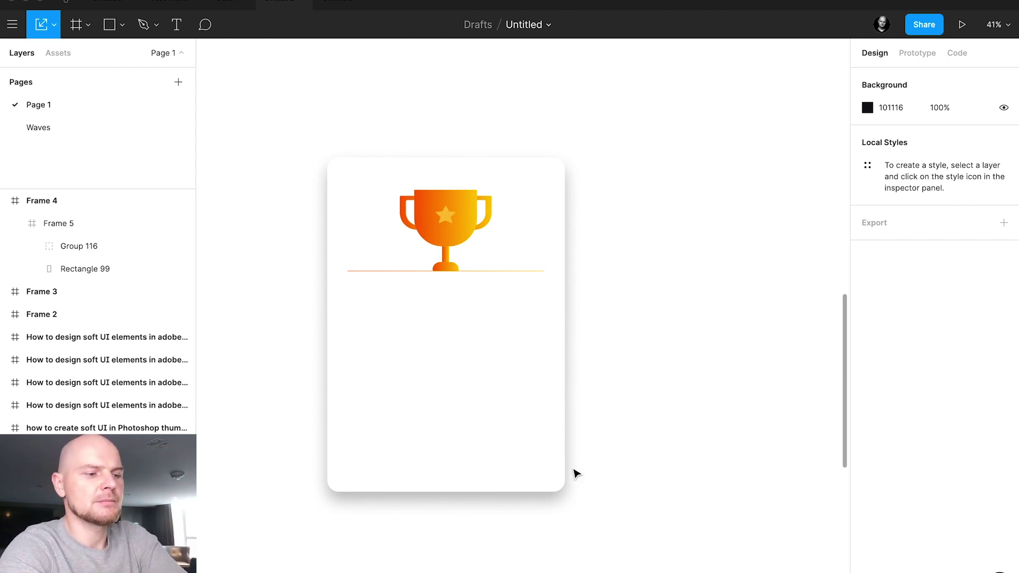
Step: Soften the card shadow further to blur 100 with a Y offset of 40
left_click(547, 483)
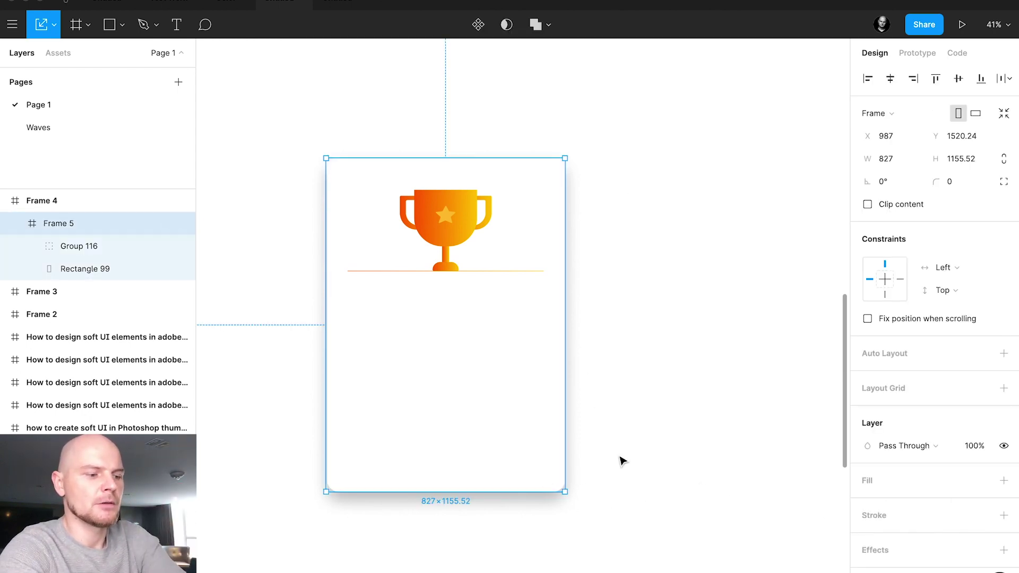
double_click(532, 440)
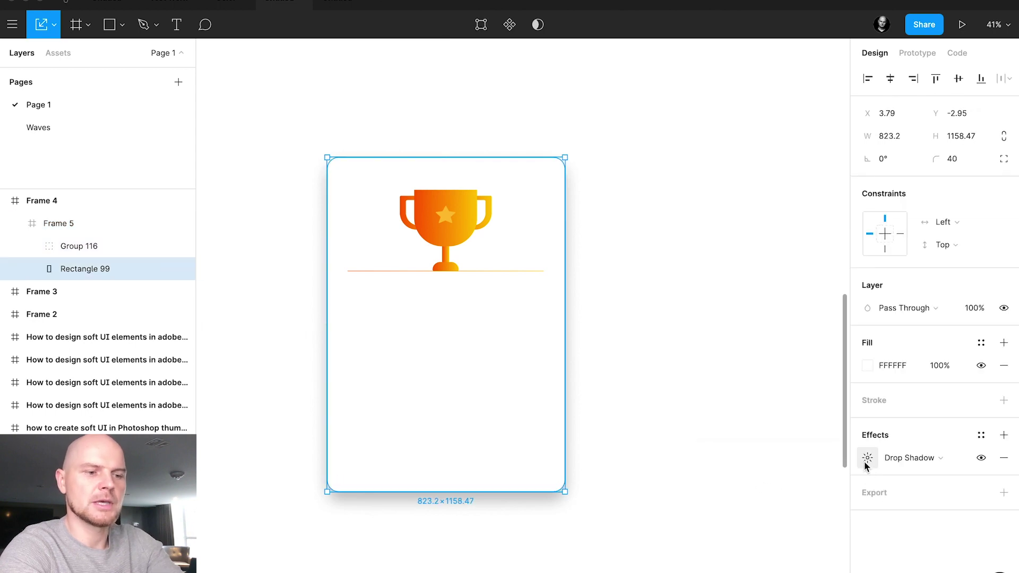
left_click(867, 459)
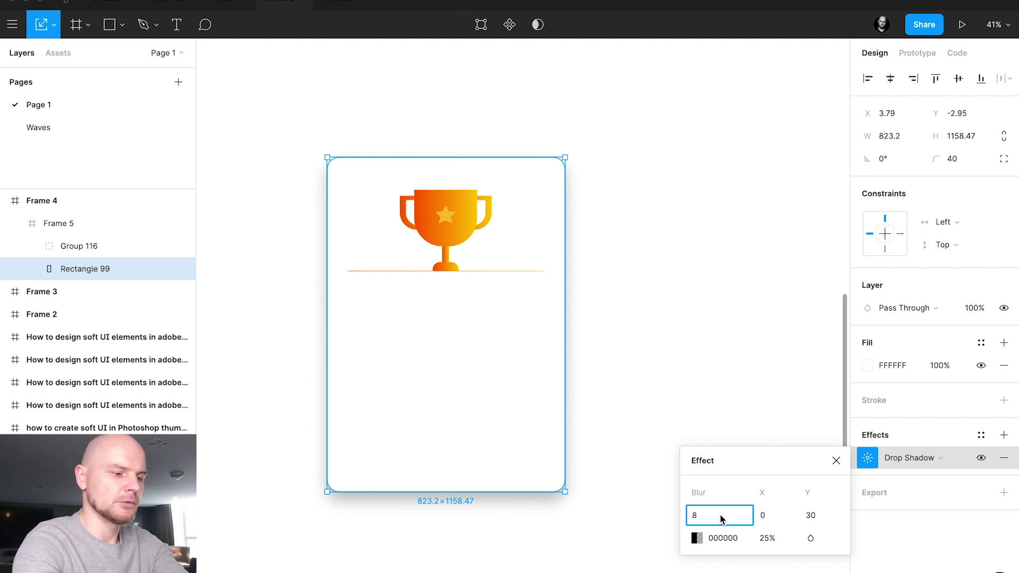
key("BackSpace")
type("100")
key("Return")
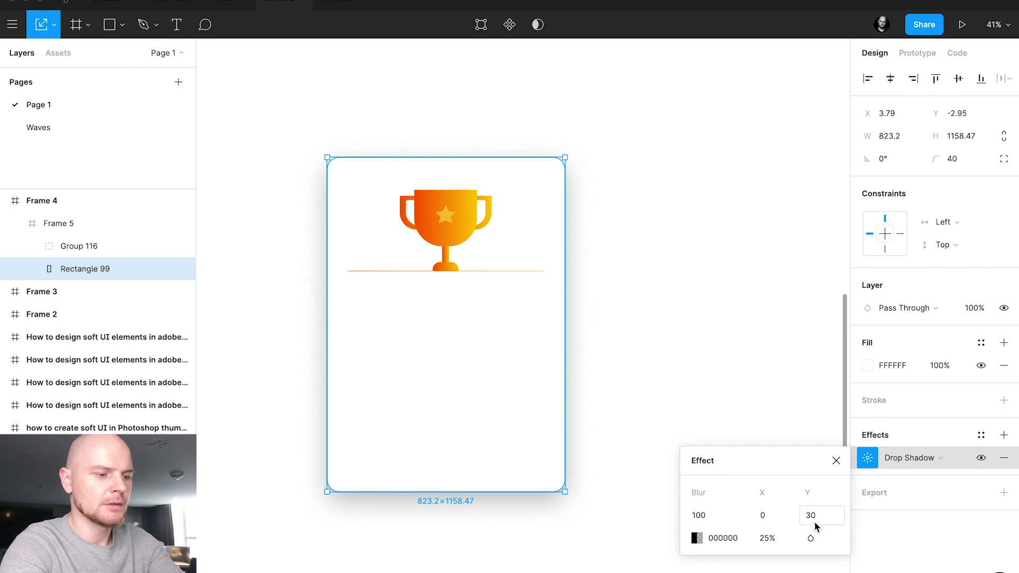
type("0")
key("Return")
Step: Tint the drop shadow muted blue 616DAA at 12% opacity
left_click(698, 538)
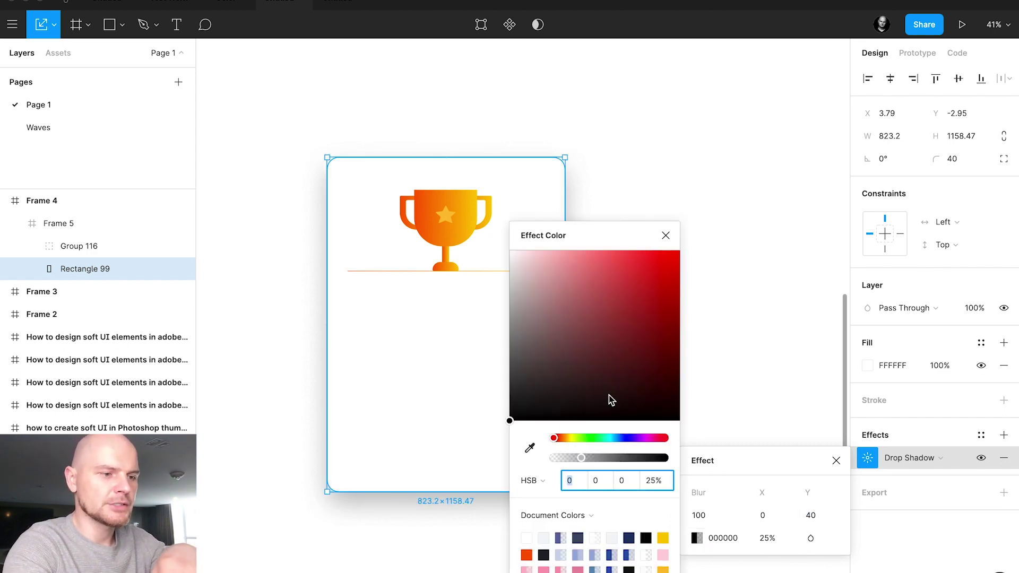
left_click(623, 438)
left_click_drag(568, 400, 585, 314)
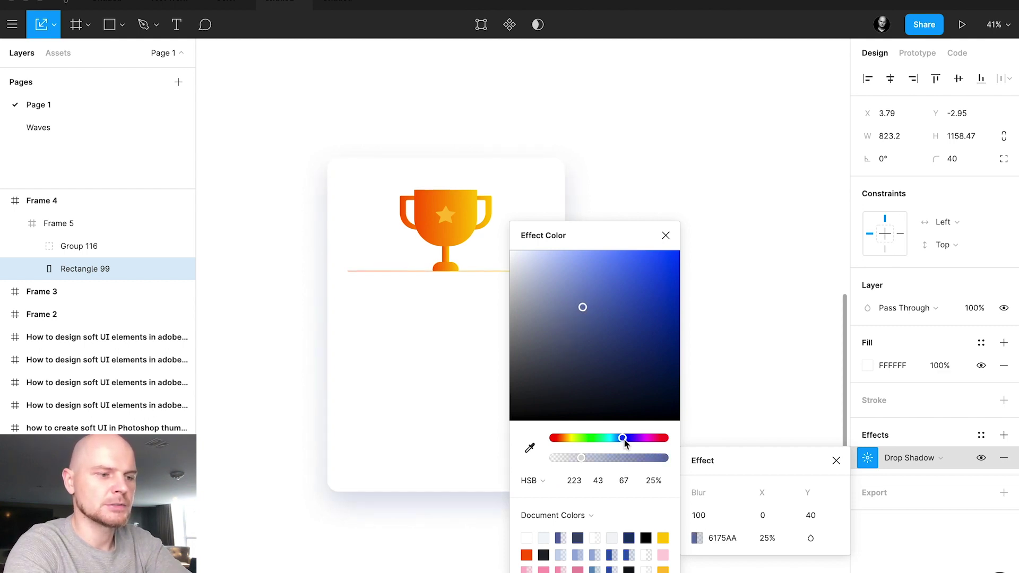
left_click(624, 439)
left_click(665, 235)
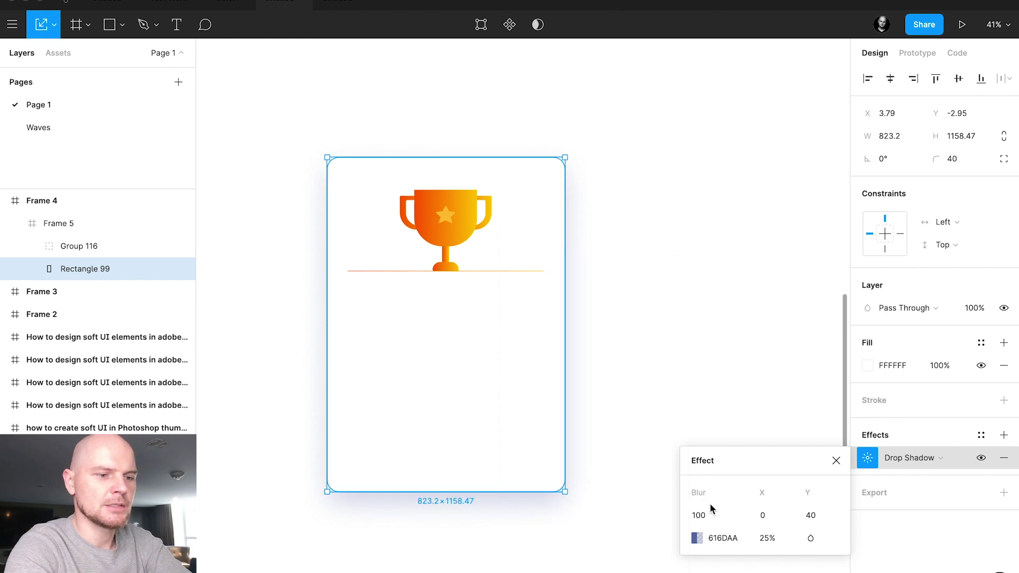
left_click(764, 542)
type("12")
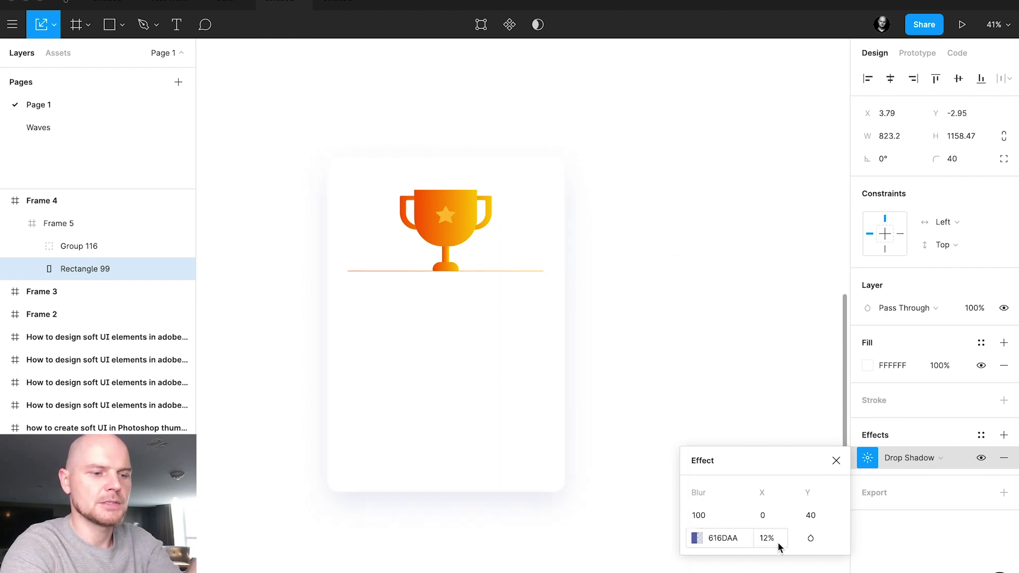
key("Return")
left_click(836, 461)
left_click(737, 438)
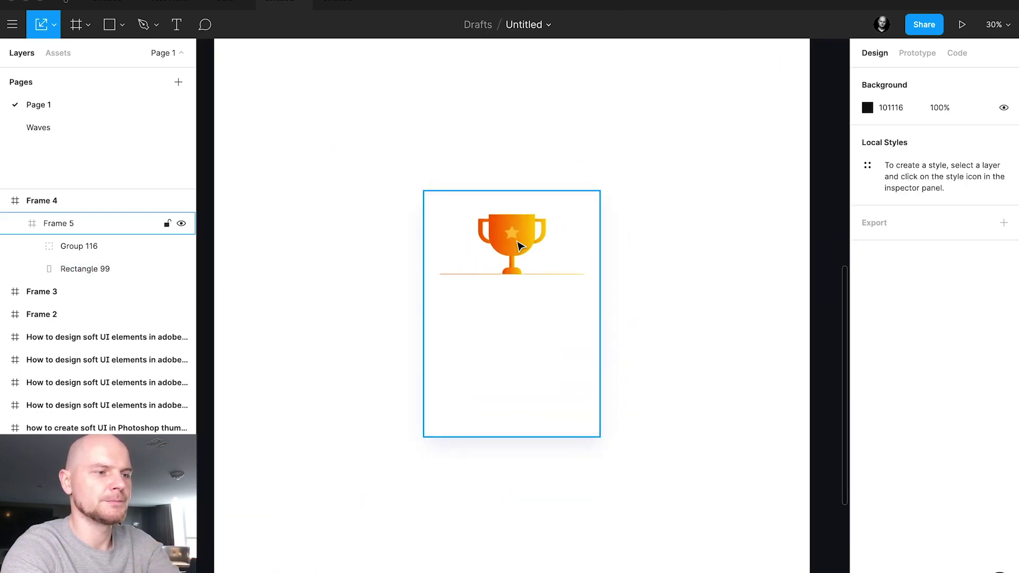
Step: Shrink the trophy group to about 338.58 × 140.51 and delete the thin line beneath it
double_click(518, 242)
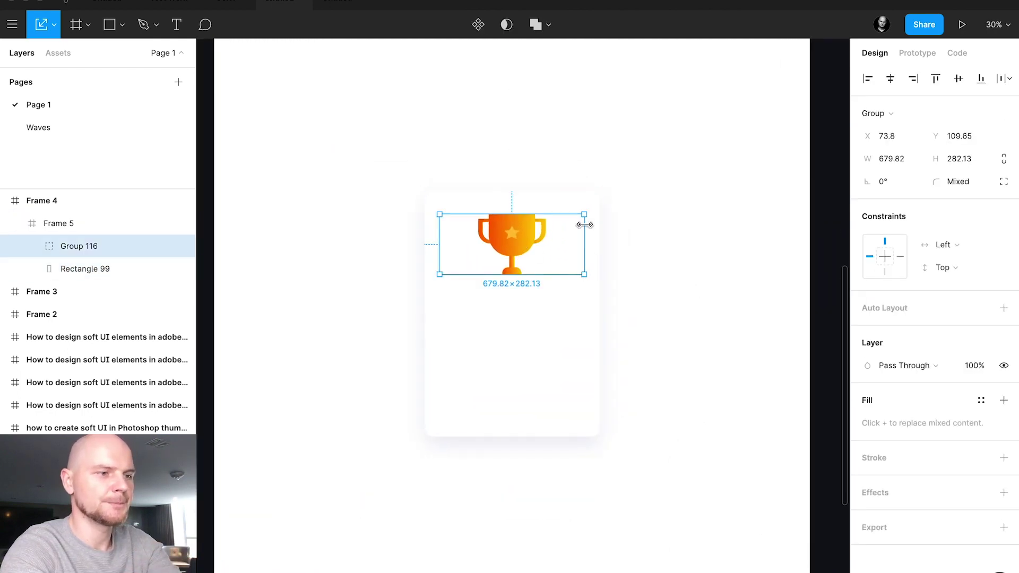
left_click_drag(585, 215, 514, 261)
left_click(674, 273)
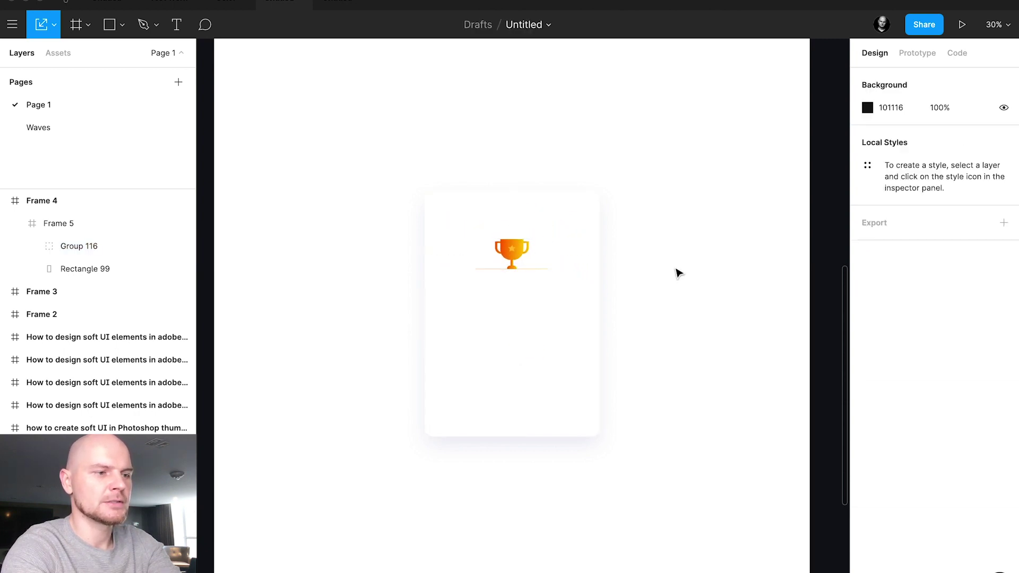
left_click(536, 269, "super")
key("Delete")
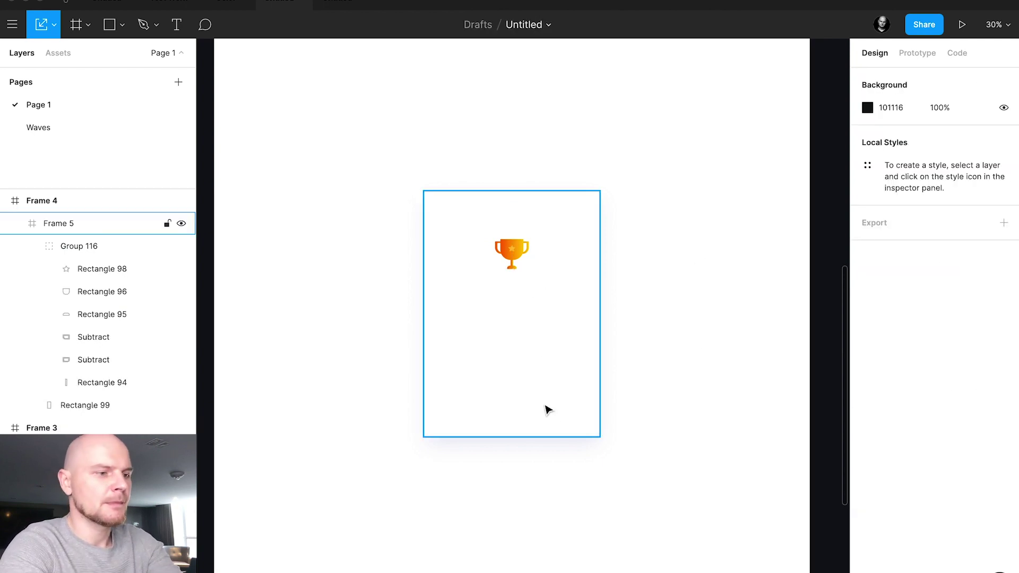
Step: Add a text box below the trophy set in Gilroy Bold
key("t")
left_click(509, 308)
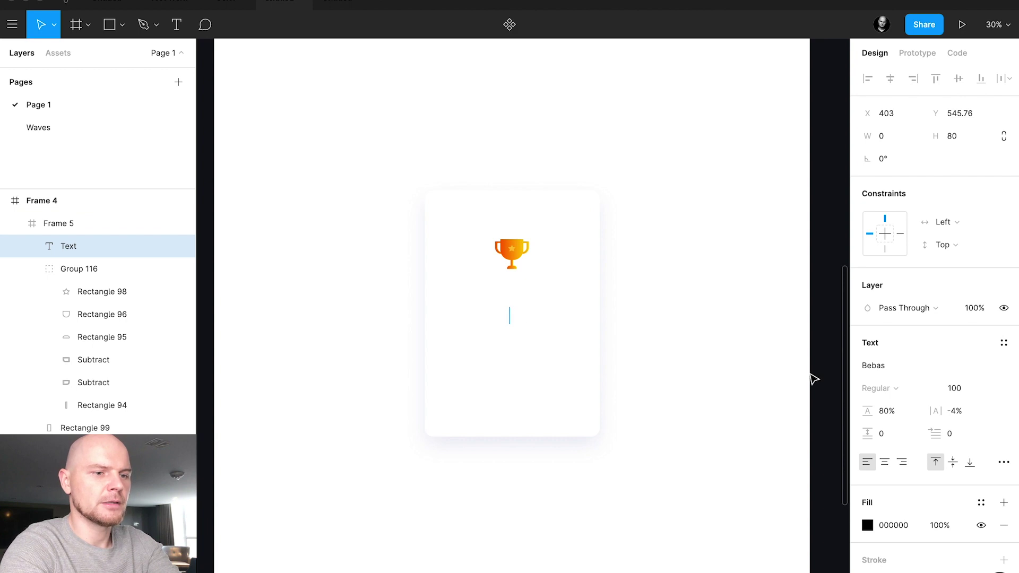
left_click(901, 368)
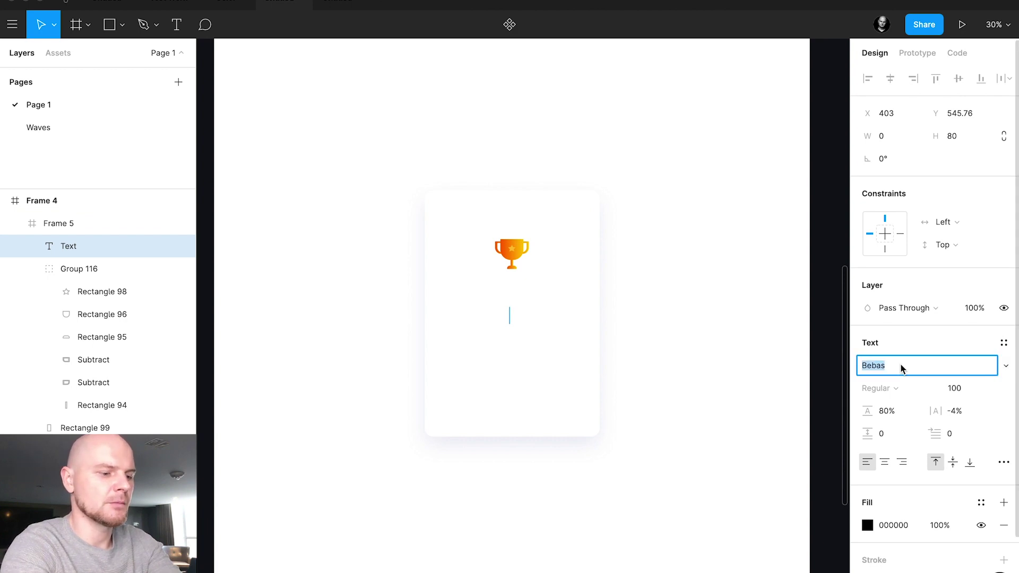
type("Gilroy")
key("Return")
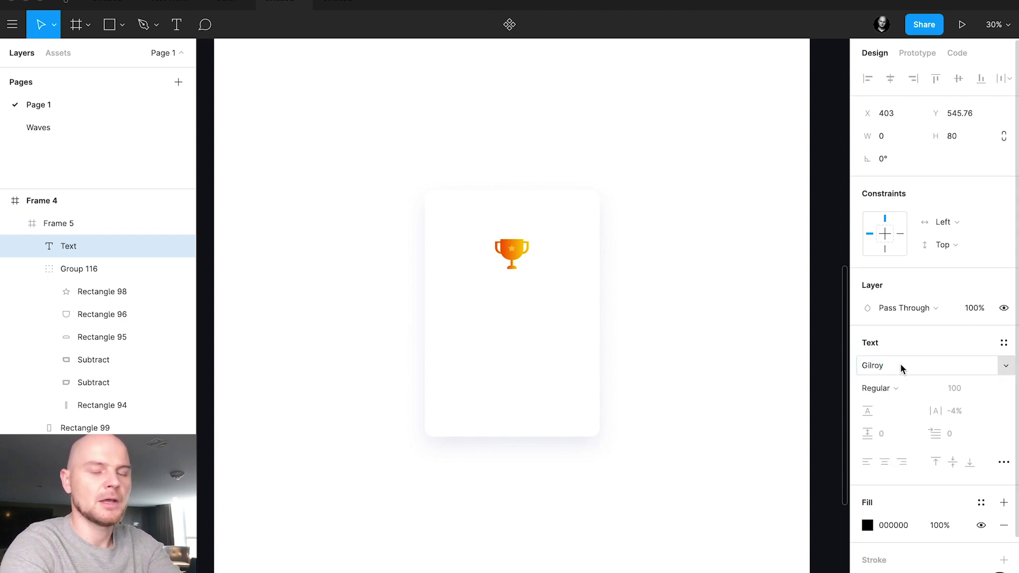
left_click(919, 391)
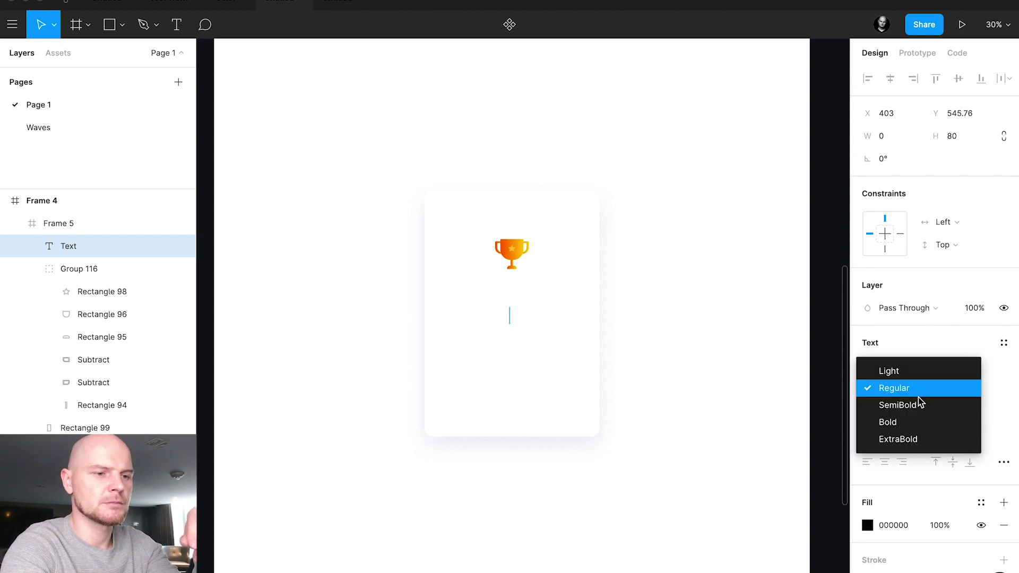
left_click(914, 428)
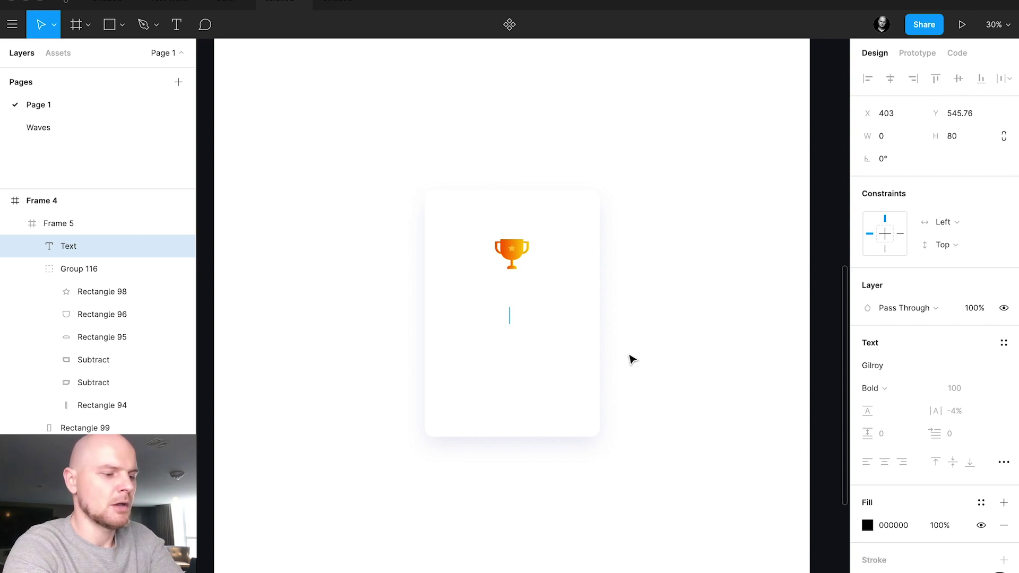
Step: Type the heading 'Awwards', correct its spelling, and centre it on the card
type("Awwwa")
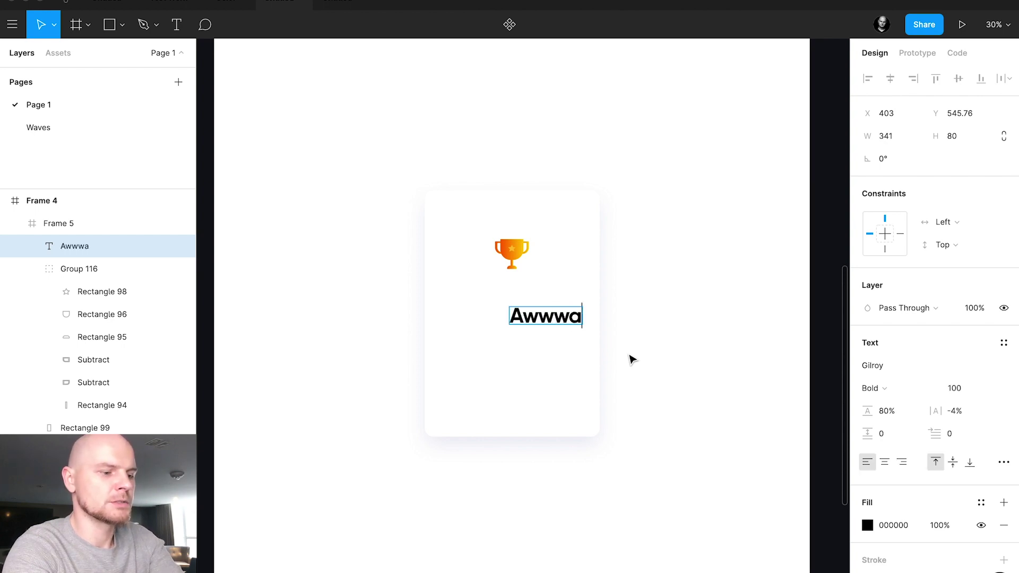
type("rds")
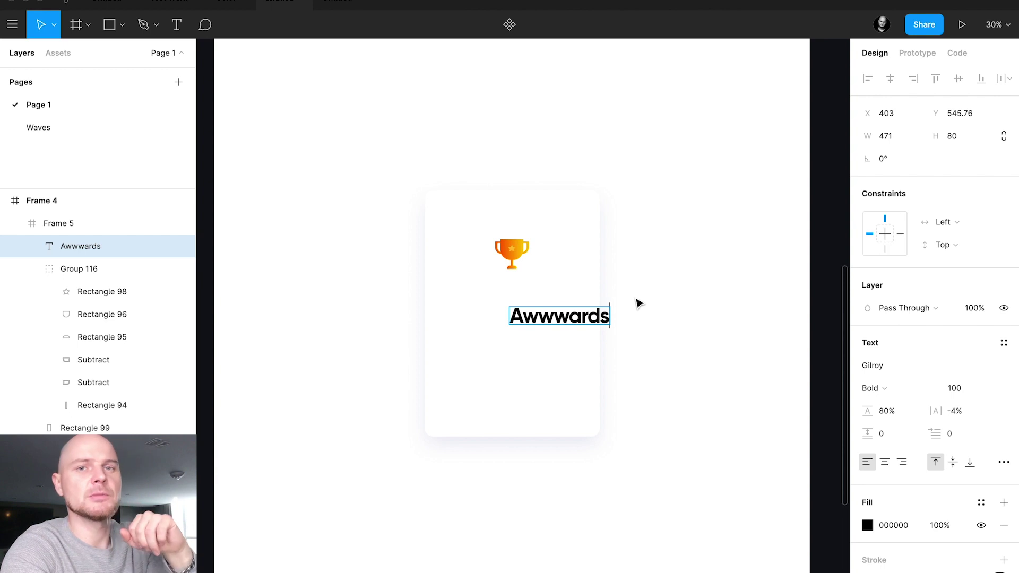
key("ctrl+a")
left_click(553, 317)
key("BackSpace")
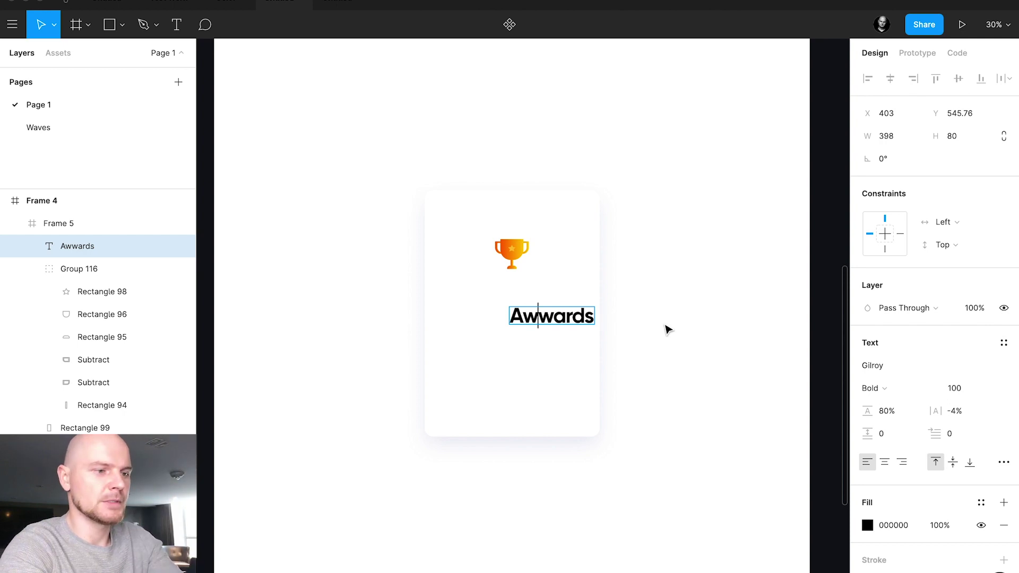
key("Escape")
left_click_drag(555, 321, 536, 337)
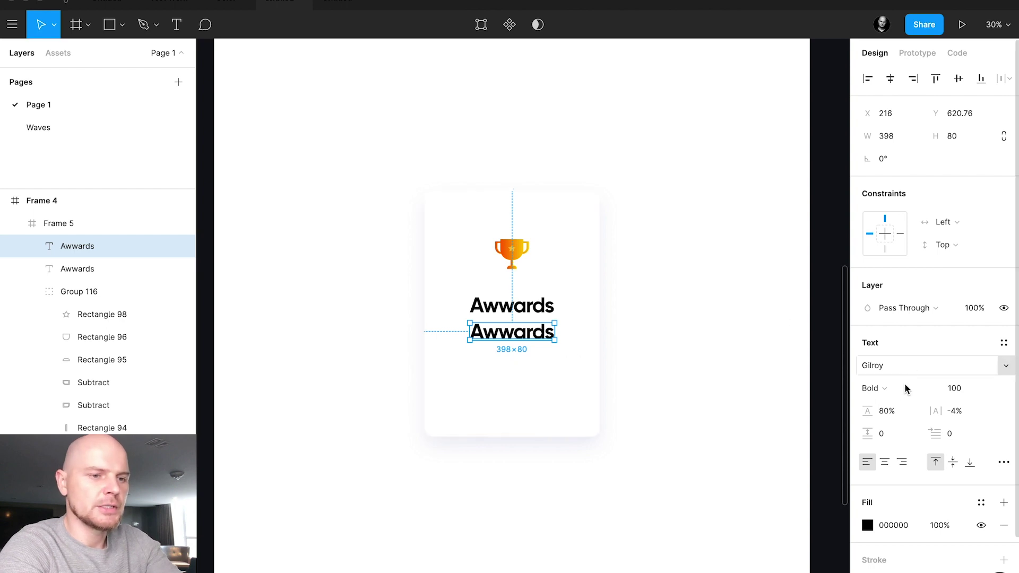
Step: Set the lower Awwards line to Gilroy Regular at font size 50
left_click(959, 392)
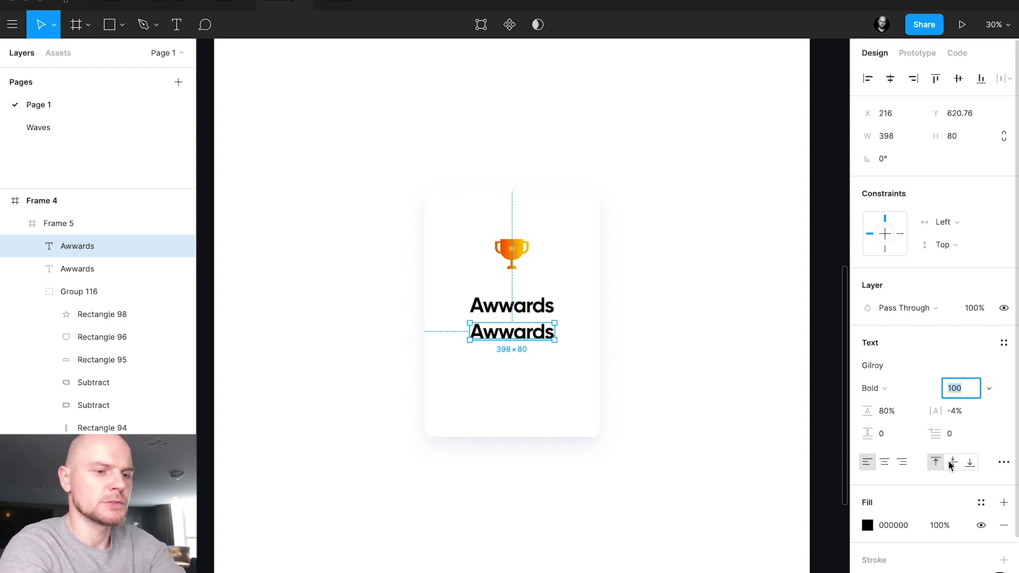
type("50")
key("Return")
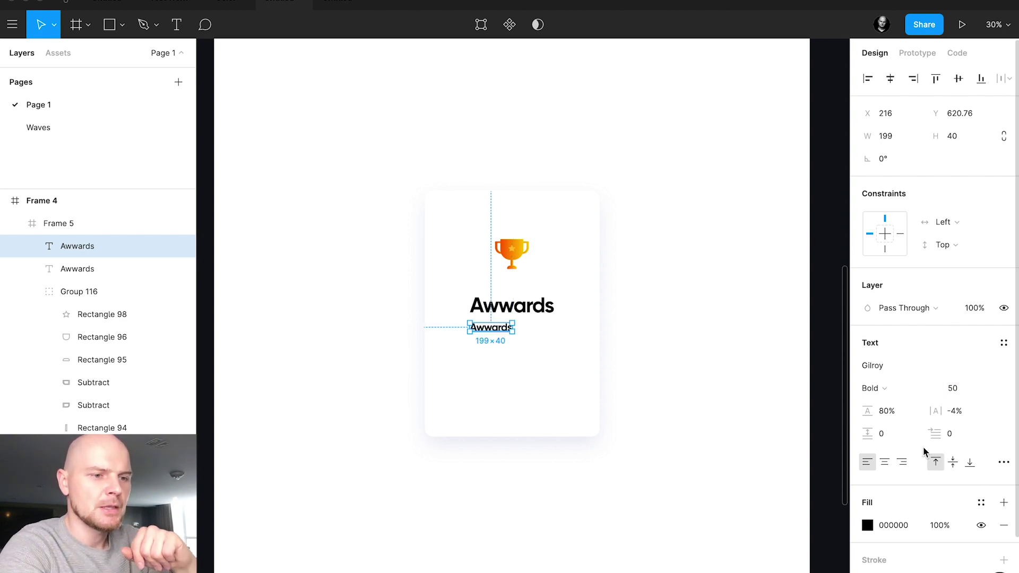
left_click(882, 388)
left_click(906, 354)
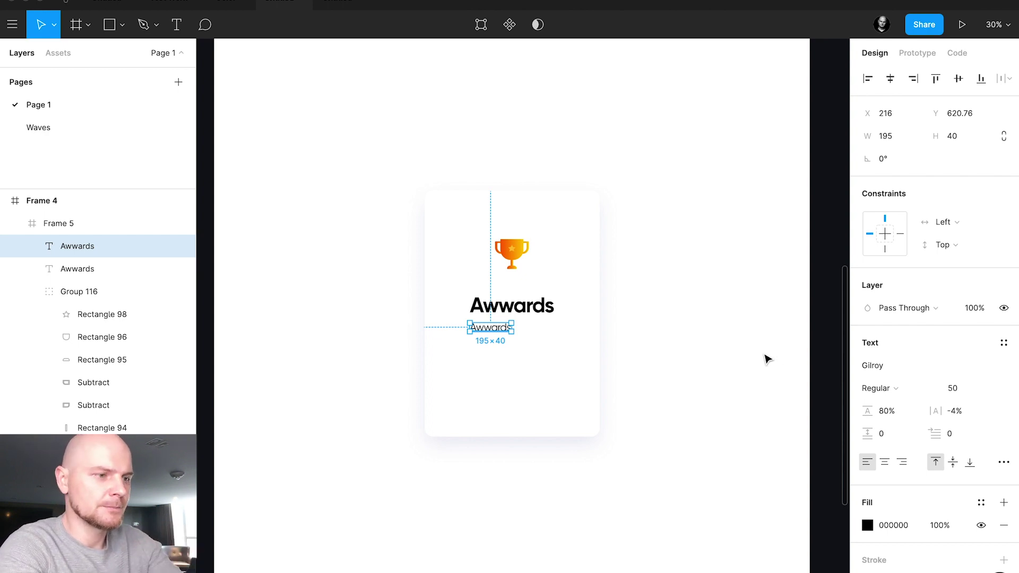
Step: Reposition and widen the small Awwards text box under the heading
double_click(501, 328)
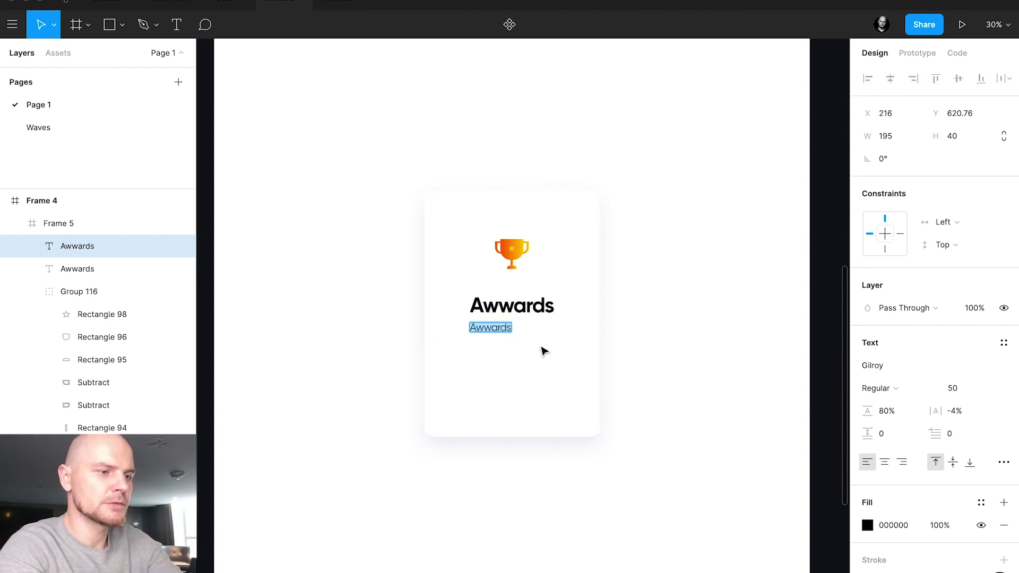
key("Escape")
left_click_drag(493, 329, 573, 330)
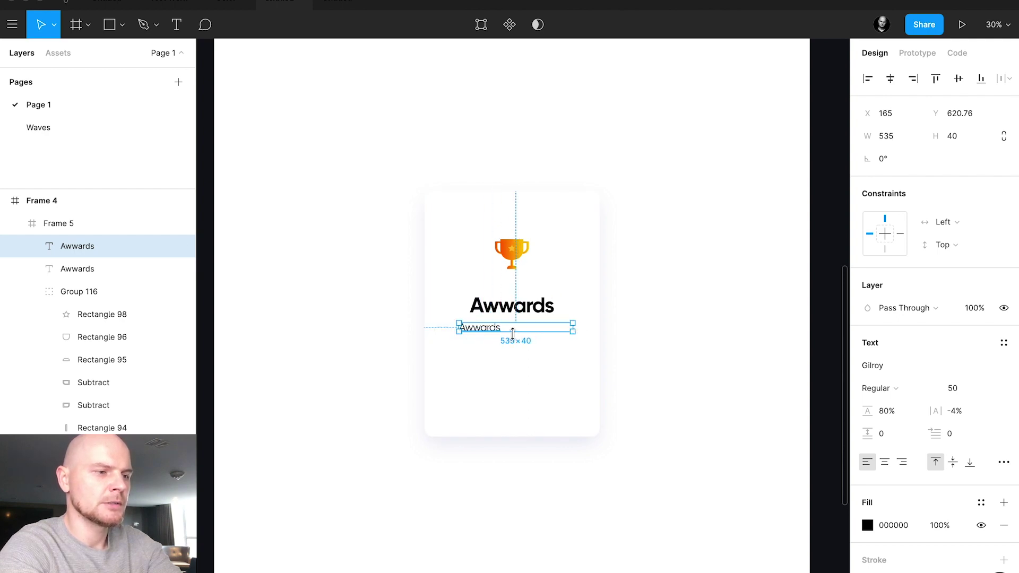
left_click_drag(499, 335, 493, 334)
Step: Replace its wording with 'If you can't win the Awwwards then you can win awward.'
double_click(494, 330)
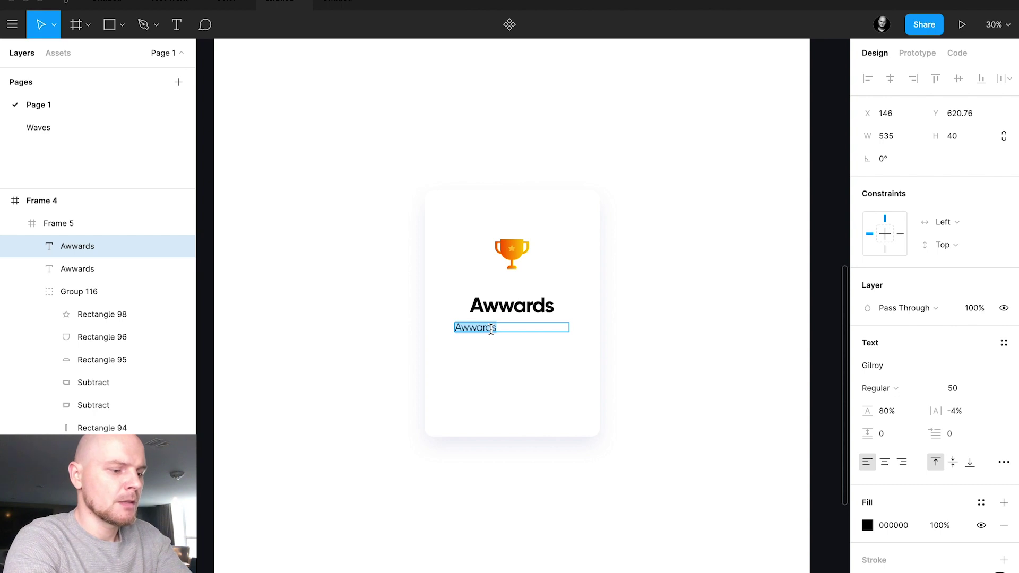
type("If")
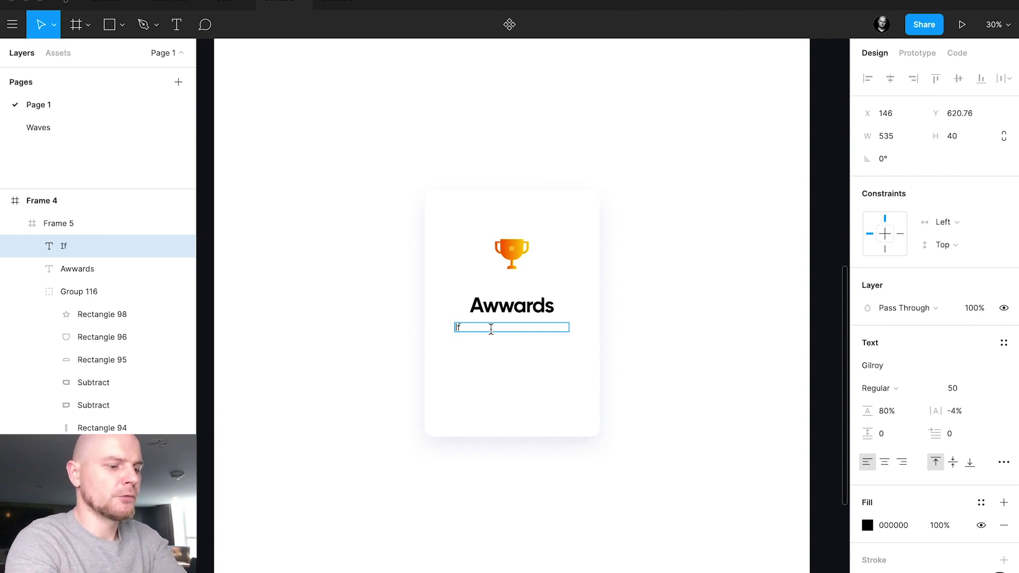
type(" you can;t")
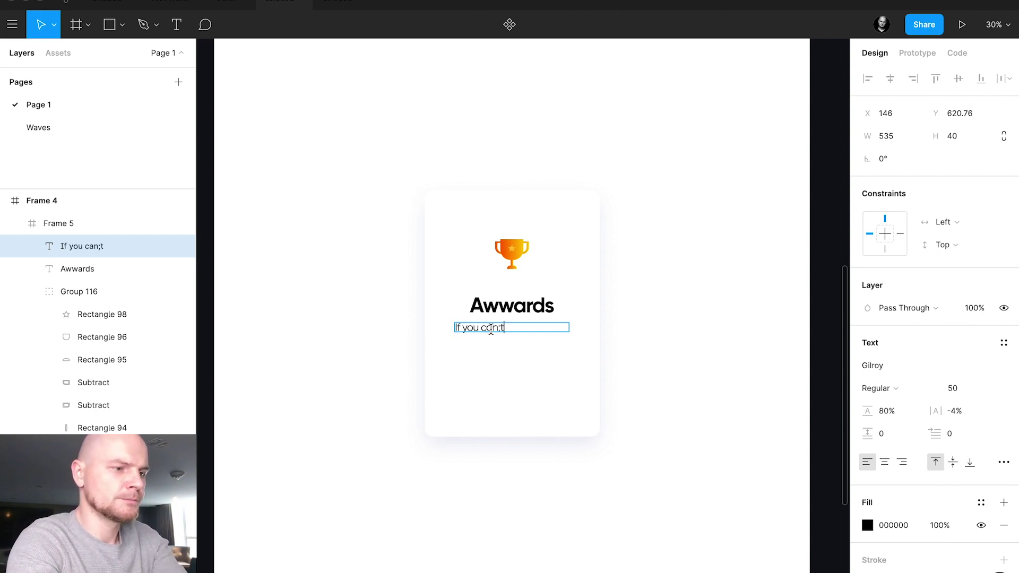
key("BackSpace")
key("BackSpace")
type("'t win")
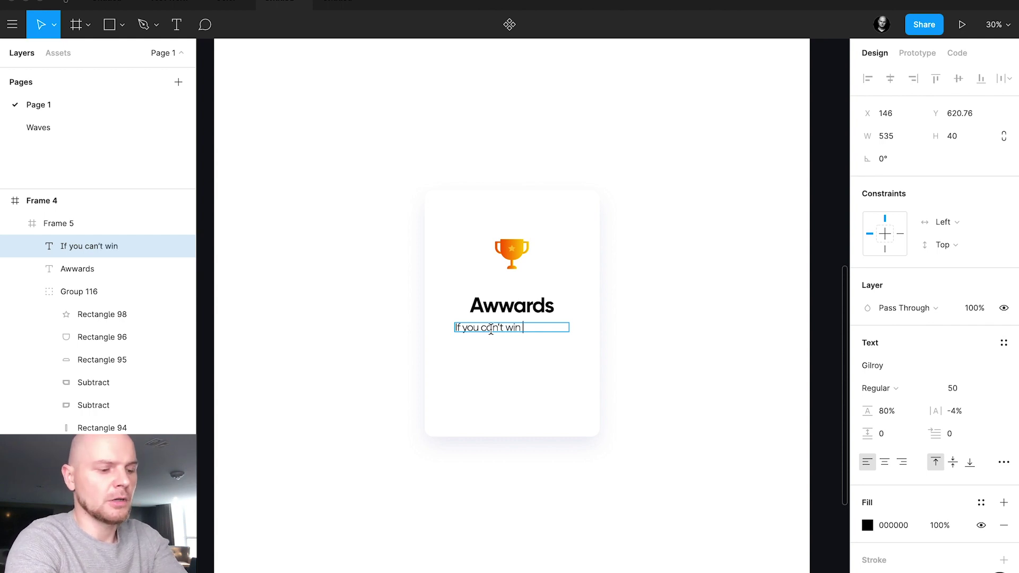
type(" the Awww")
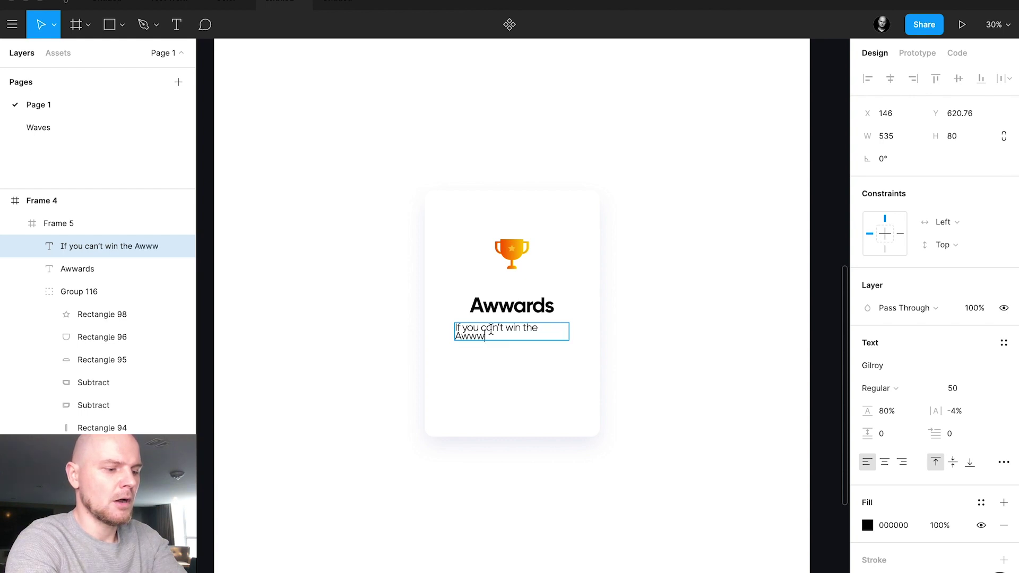
type("ards")
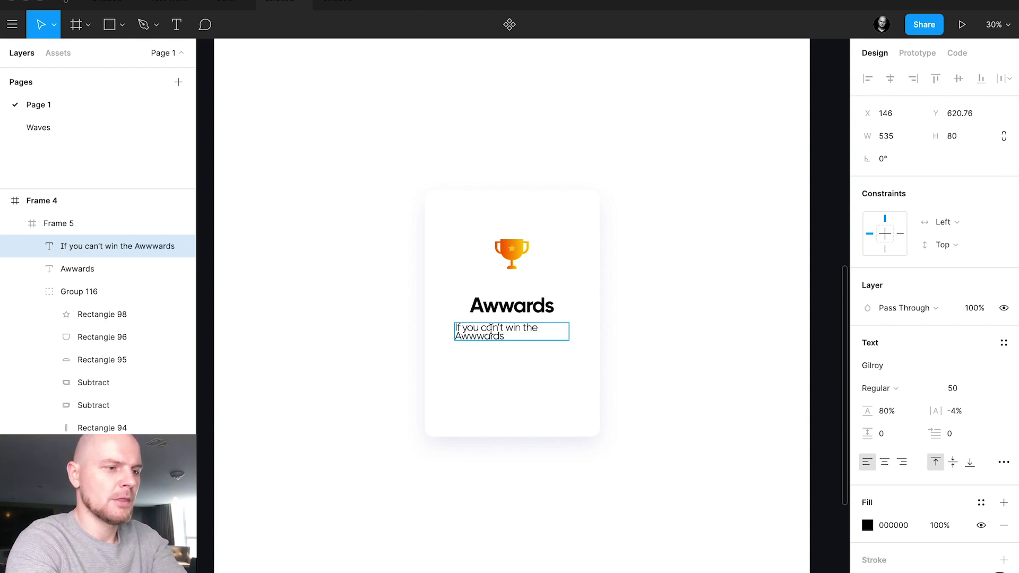
type(" then ")
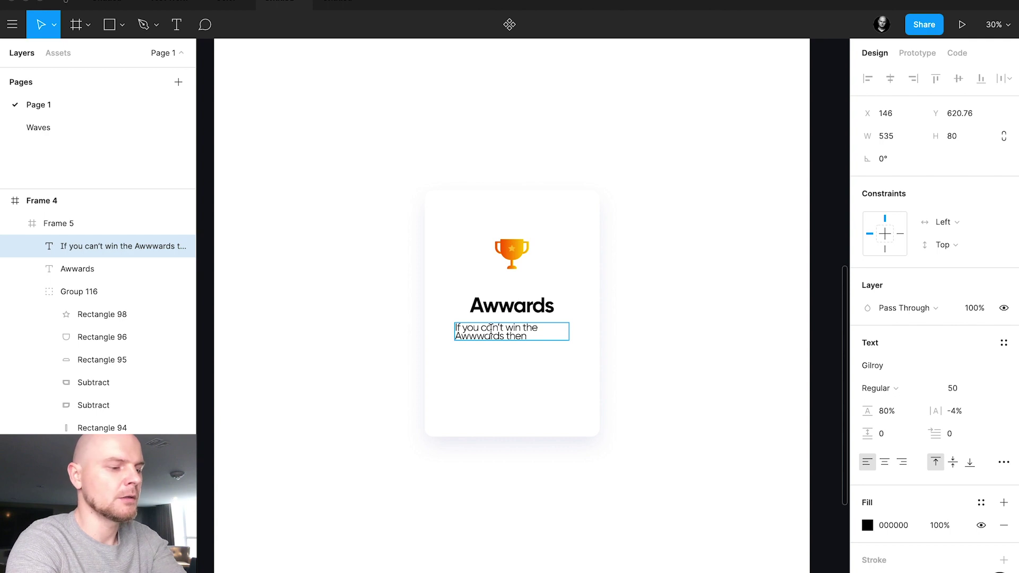
type("you an")
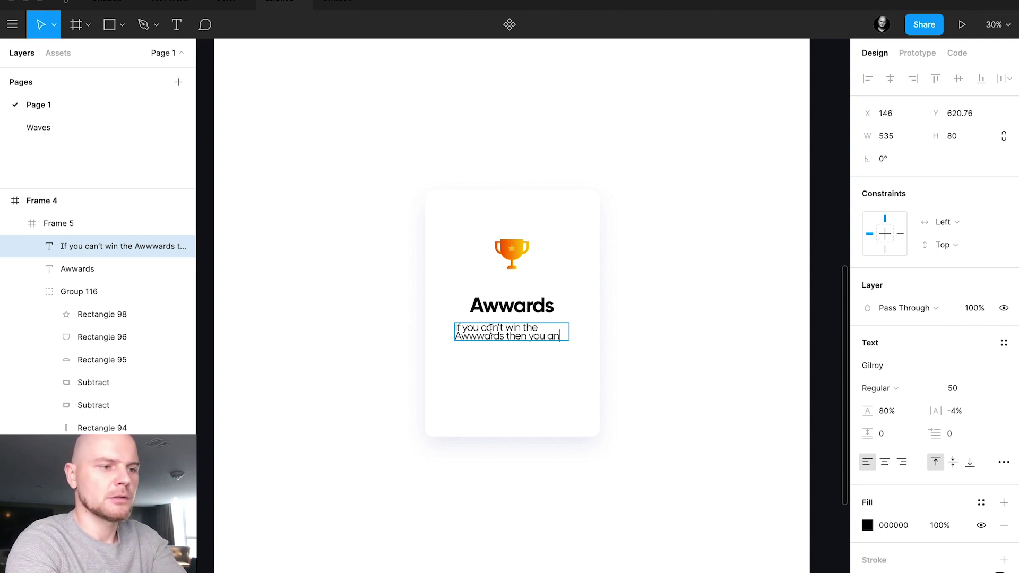
key("BackSpace")
key("BackSpace")
type("can")
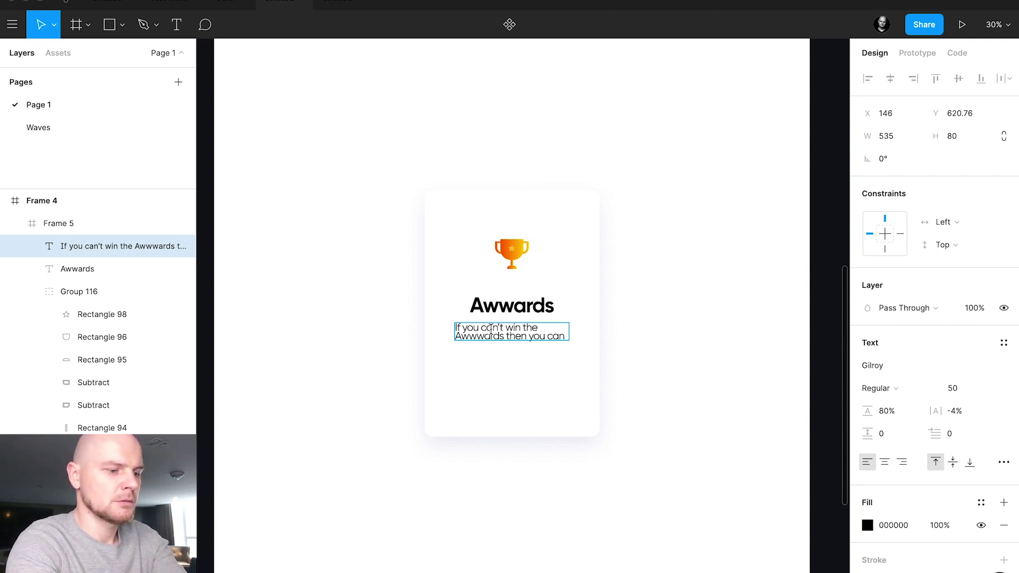
type(" win awww")
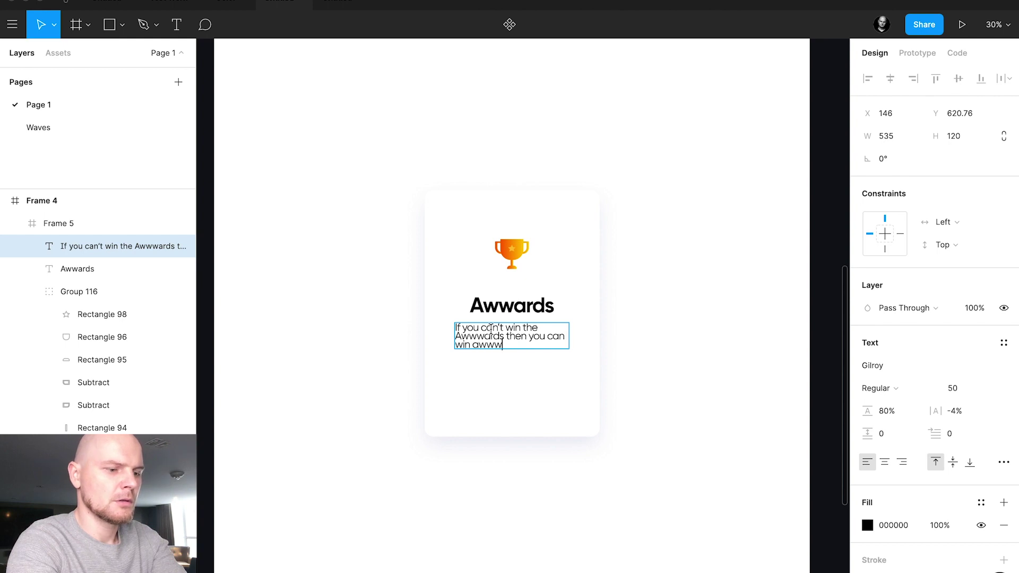
key("BackSpace")
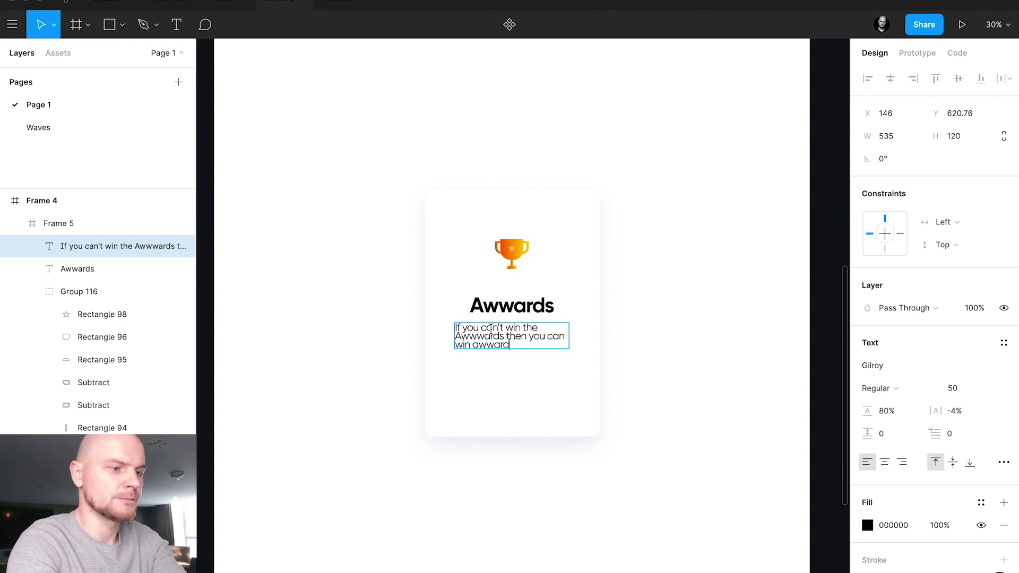
type("ard.")
key("Escape")
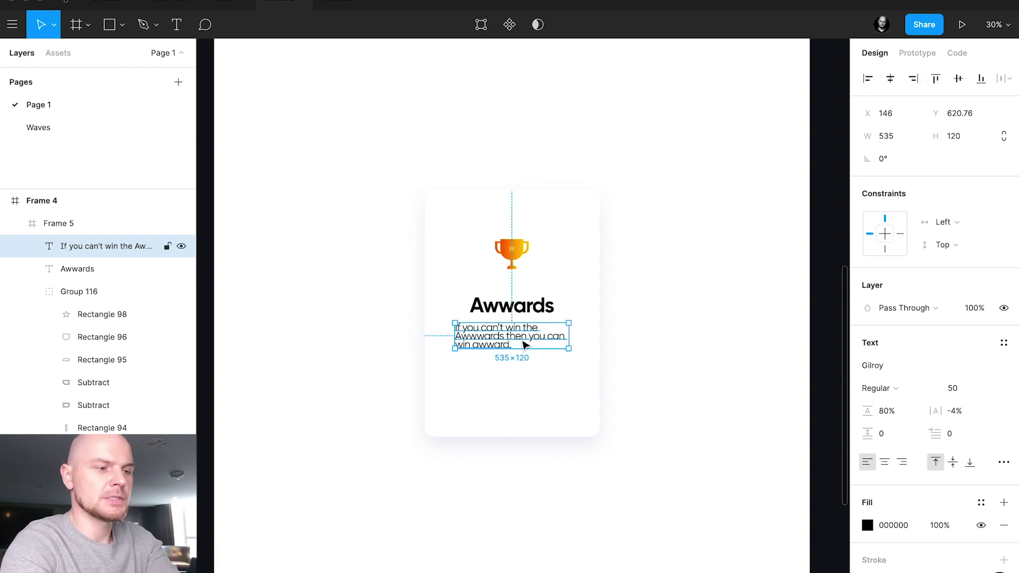
Step: Give the body text 130% line height and centre alignment
scroll(520, 336, "up", 3)
scroll(522, 340, "up", 4)
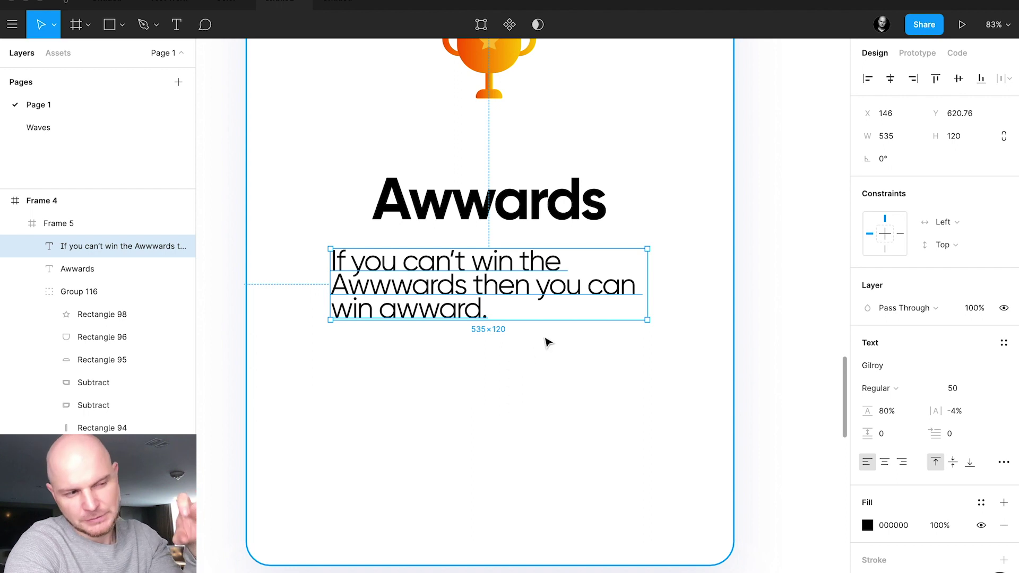
left_click(886, 412)
double_click(886, 412)
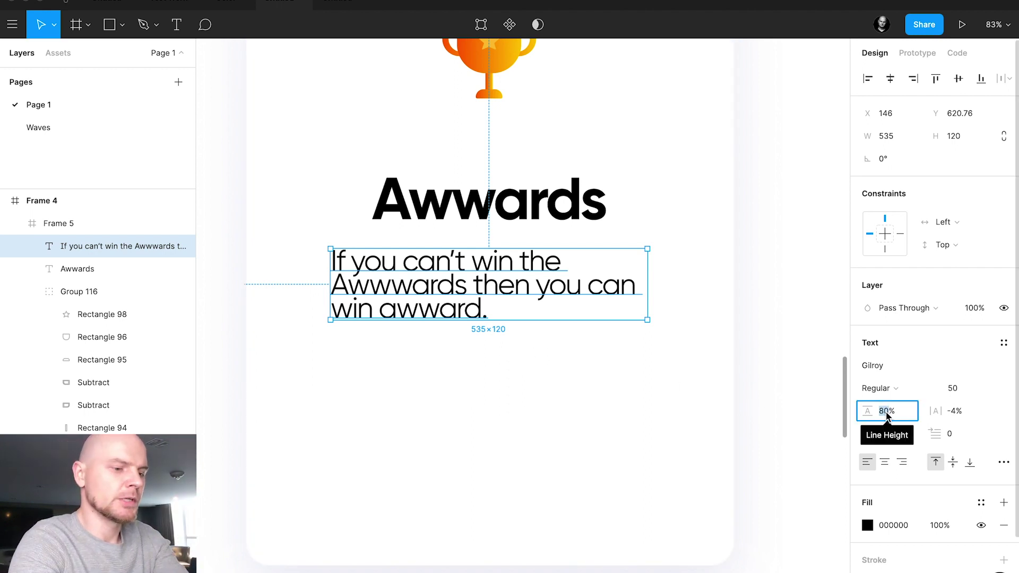
type("12")
type("0")
key("Return")
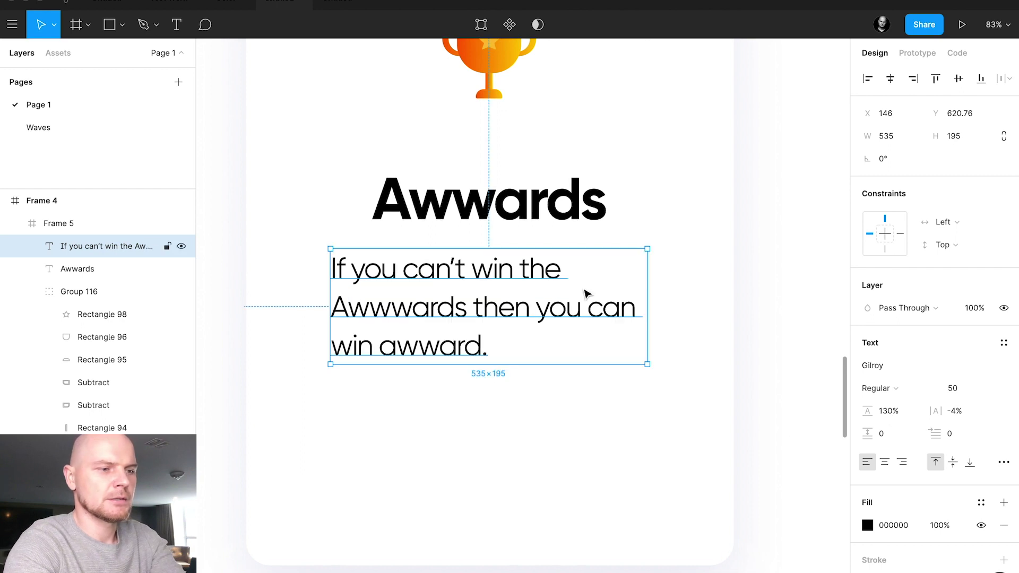
left_click(889, 468)
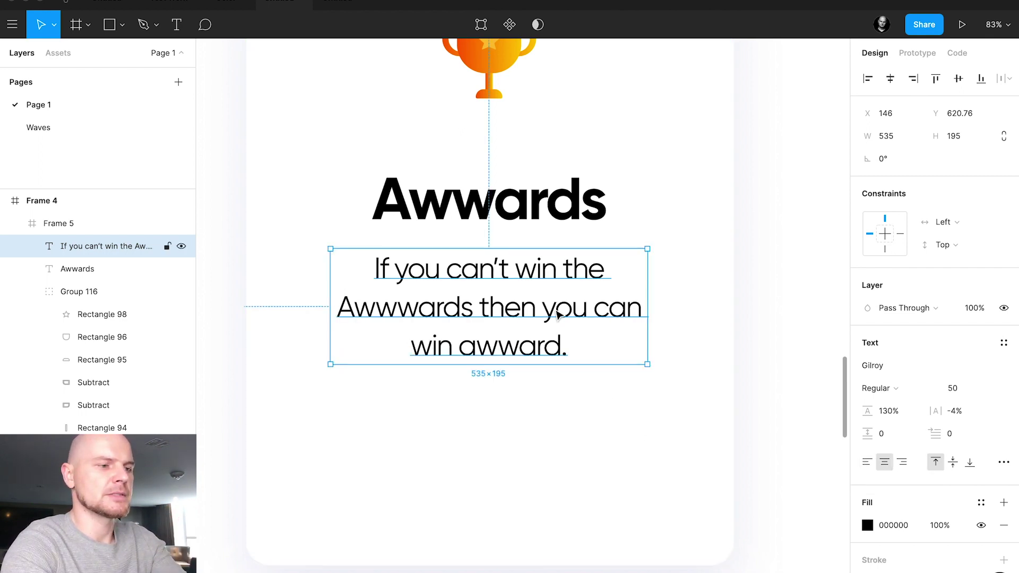
scroll(519, 308, "down", 3)
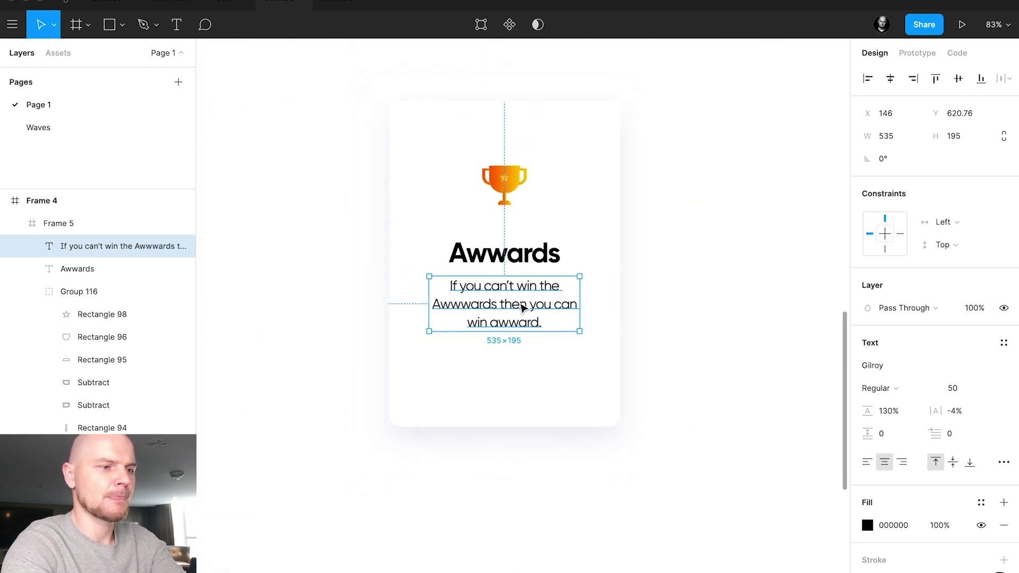
left_click(698, 302)
scroll(678, 266, "down", 3)
scroll(676, 265, "down", 2)
Step: Nudge the Awwards heading and body text together slightly lower beneath the trophy
left_click(564, 295)
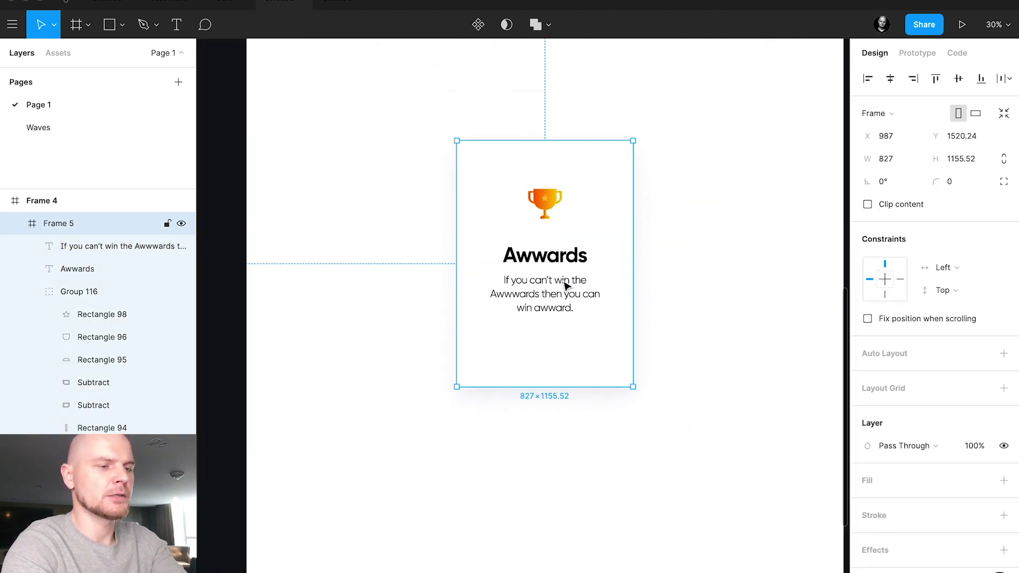
left_click(566, 279)
left_click(566, 256, "shift")
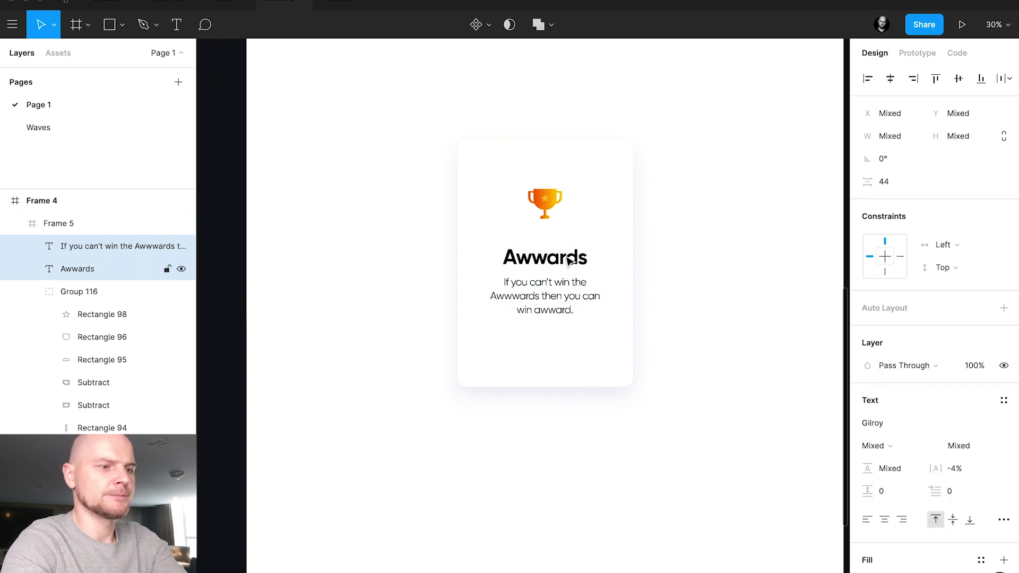
key("shift+Down")
key("shift+Down")
key("shift+Down")
key("shift+Down")
key("shift+Down")
key("shift+Down")
key("shift+Down")
key("shift+Down")
key("shift+Down")
key("shift+Down")
key("shift+Down")
key("shift+Down")
key("shift+Down")
key("shift+Down")
key("shift+Down")
key("shift+Down")
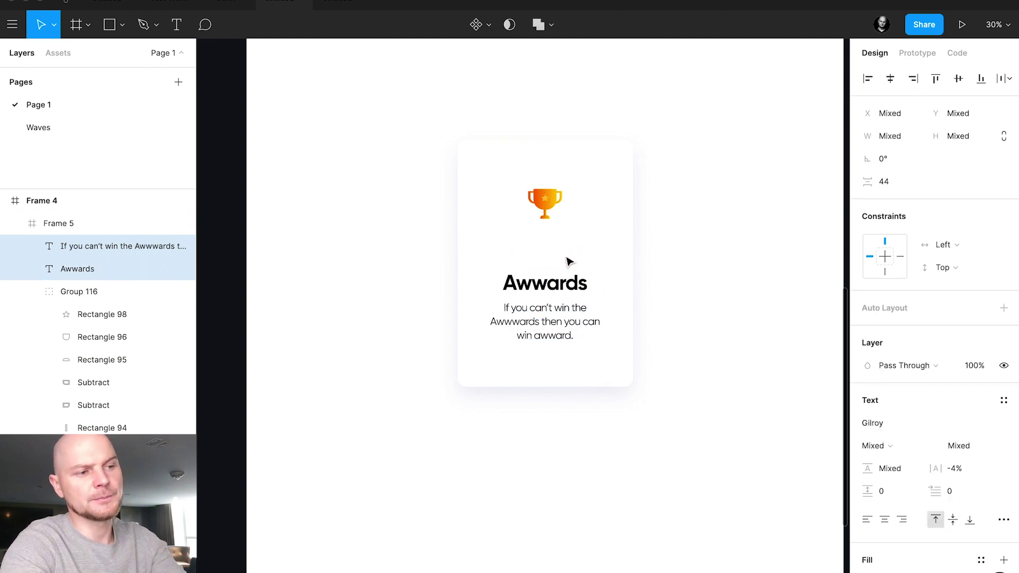
key("shift+Up")
key("shift+Up")
key("shift+Up")
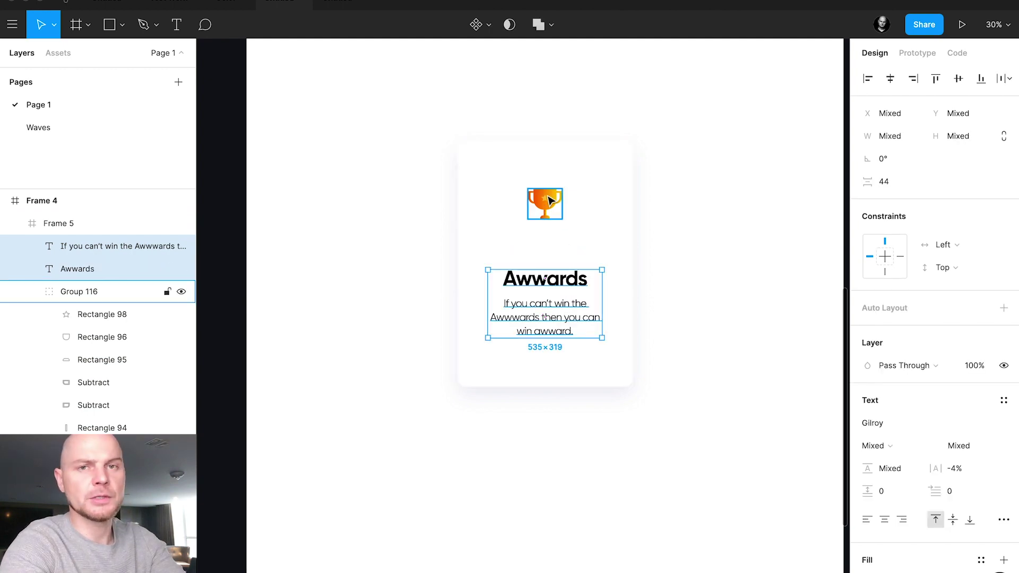
Step: Move the Frame 5 card to the left side of the page at X 177
left_click(550, 200)
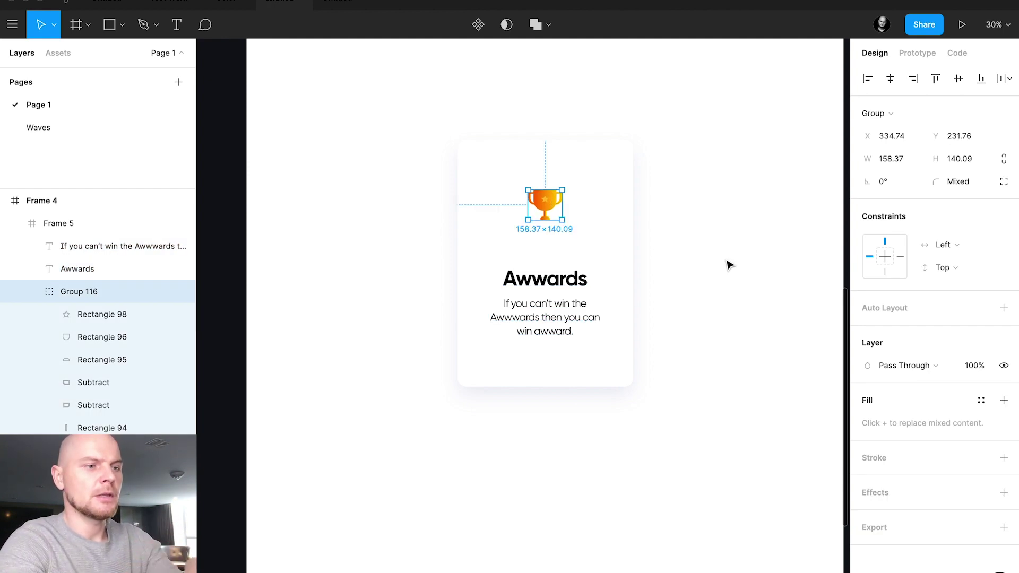
left_click(727, 263)
scroll(603, 269, "right", 3)
left_click(540, 270)
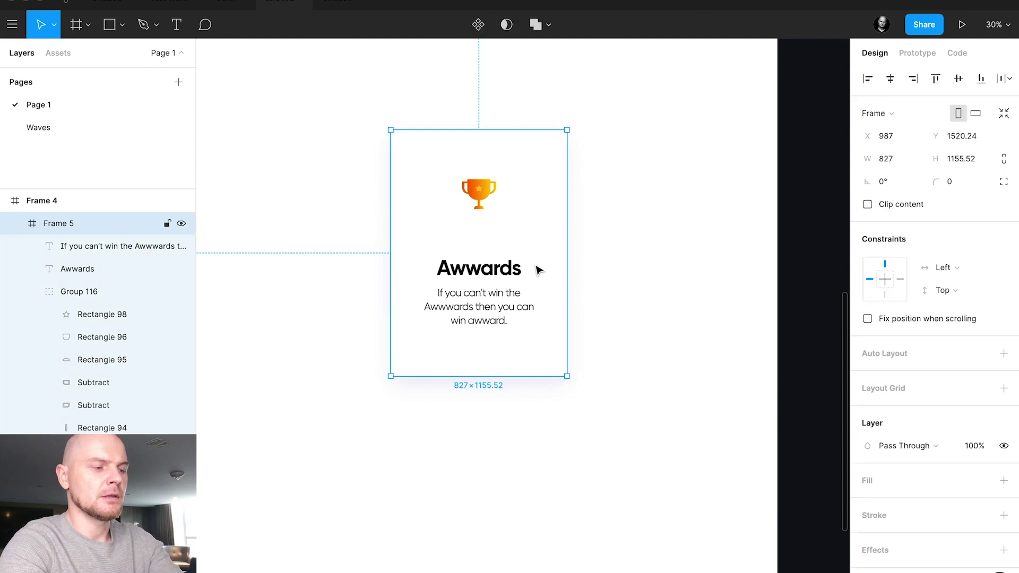
mouse_move(528, 256)
left_mouse_down()
mouse_move(356, 258)
mouse_move(500, 257)
mouse_move(535, 267)
mouse_move(521, 267)
left_mouse_up()
Step: Duplicate the card into a third copy and shift all three right, evenly spaced 90 apart
key("ctrl+d")
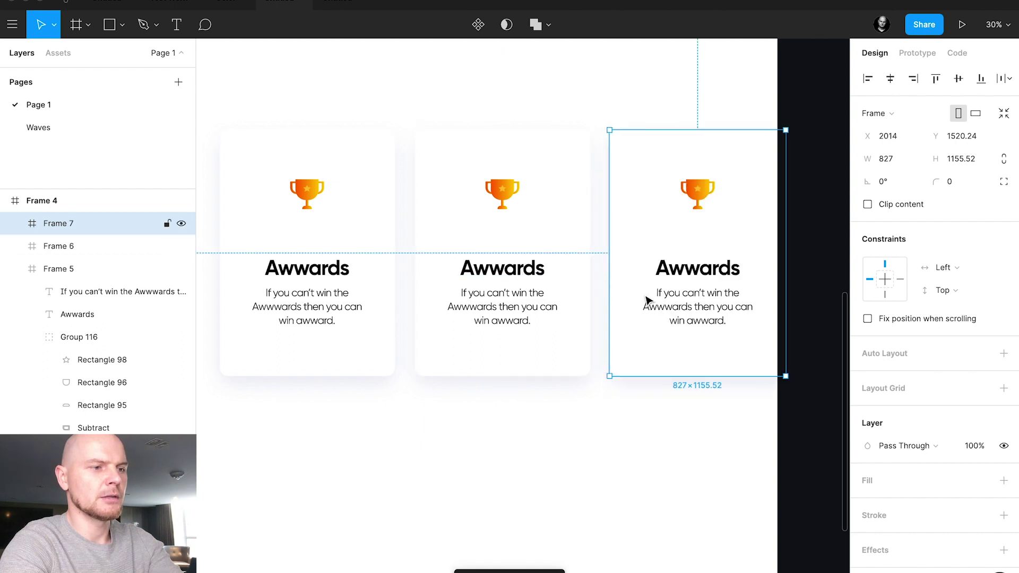
left_click(584, 268, "shift")
left_click(311, 271, "shift")
left_click_drag(305, 287, 425, 284)
scroll(372, 276, "down", 3)
left_click(340, 484)
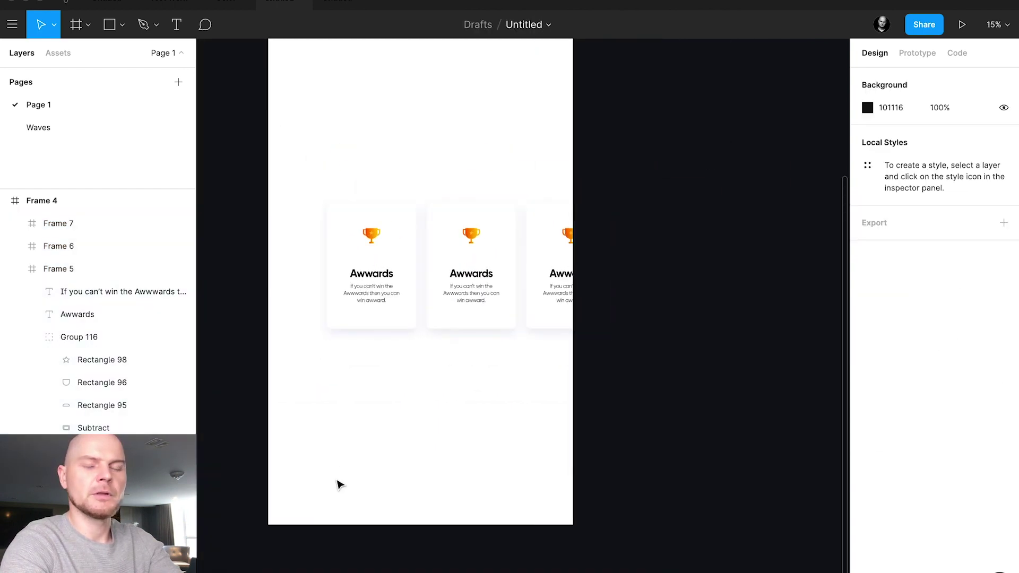
scroll(340, 484, "up", 2)
scroll(340, 484, "left", 2)
left_click(511, 330)
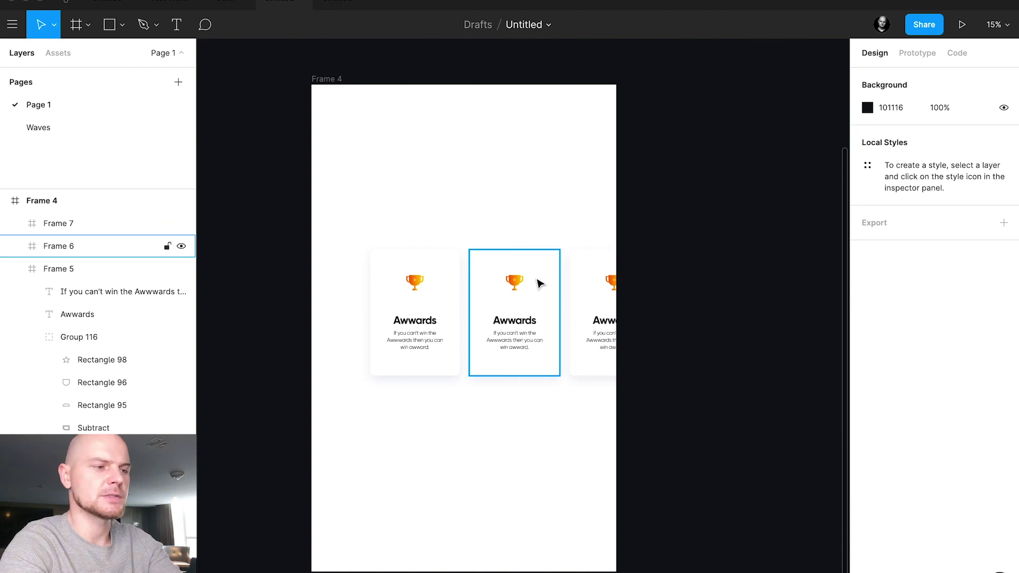
Step: Add an 'Our products' title above the cards, set to size 100 and Bold
key("t")
left_click(401, 219)
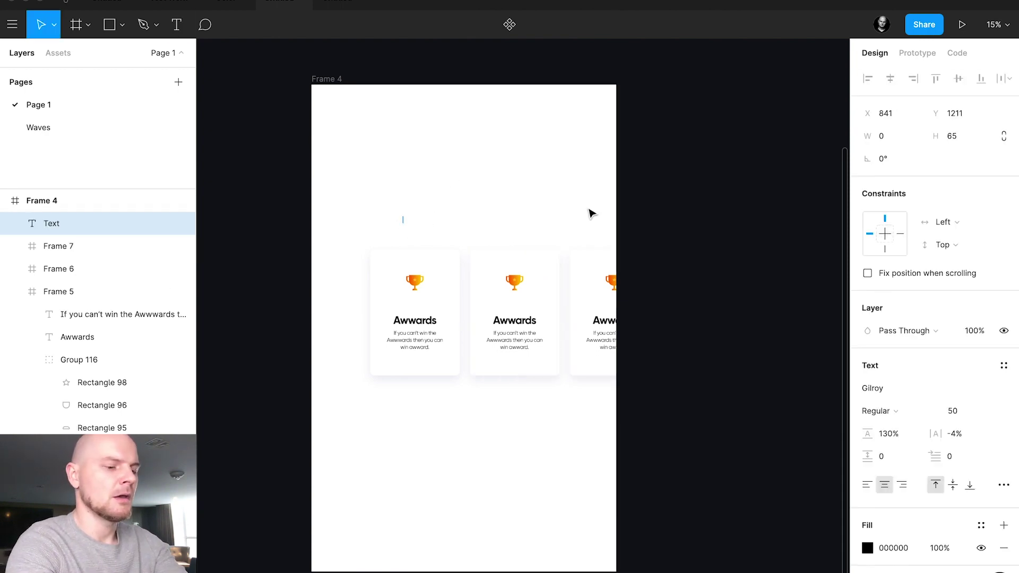
type("Our pro")
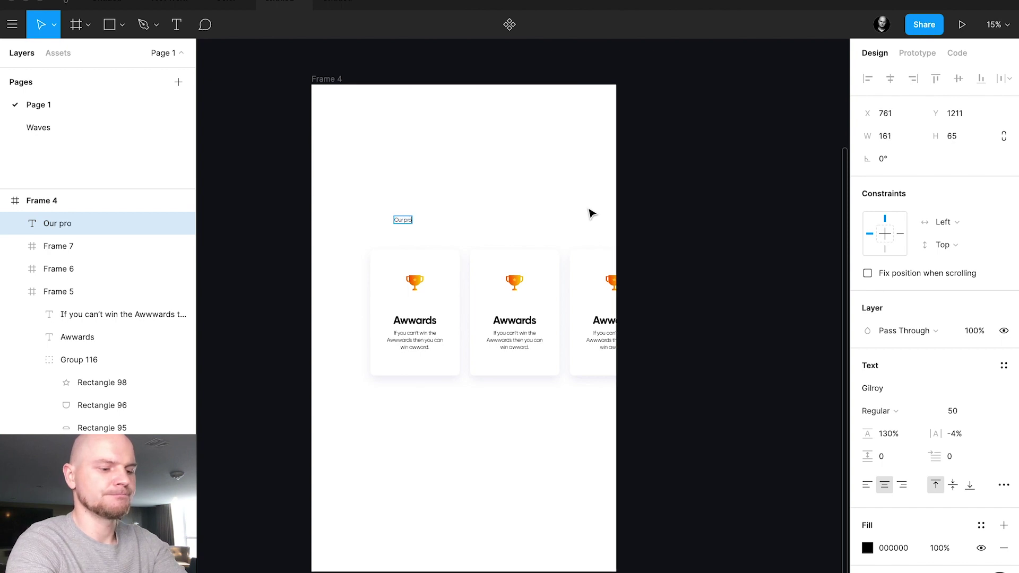
type("ducts")
key("Escape")
left_click(960, 415)
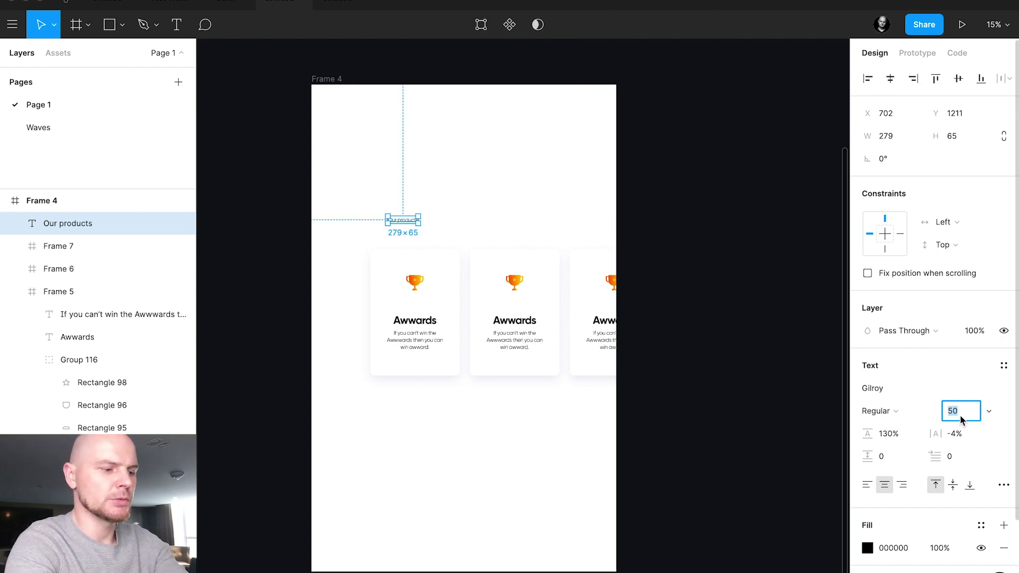
type("100")
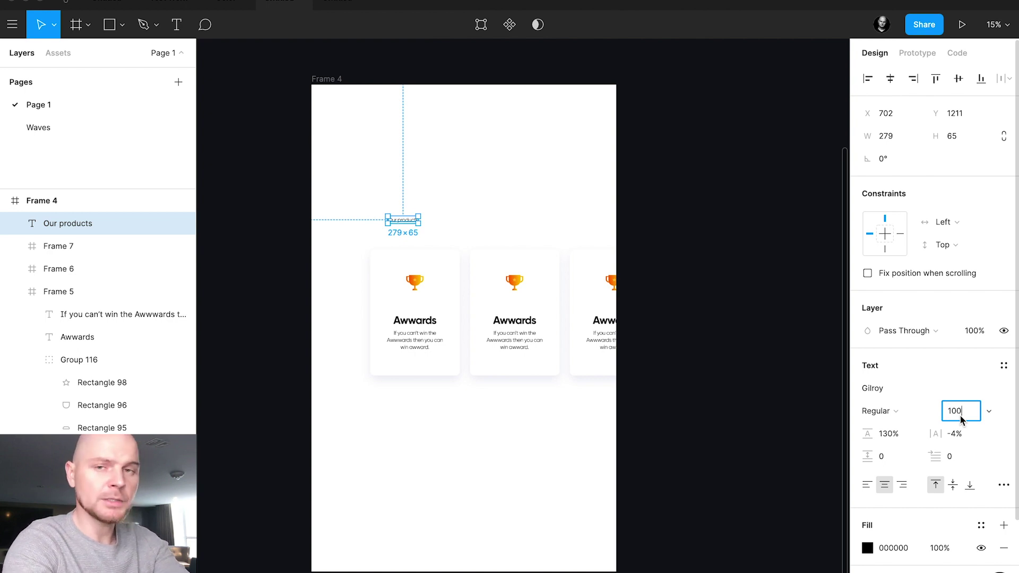
key("Return")
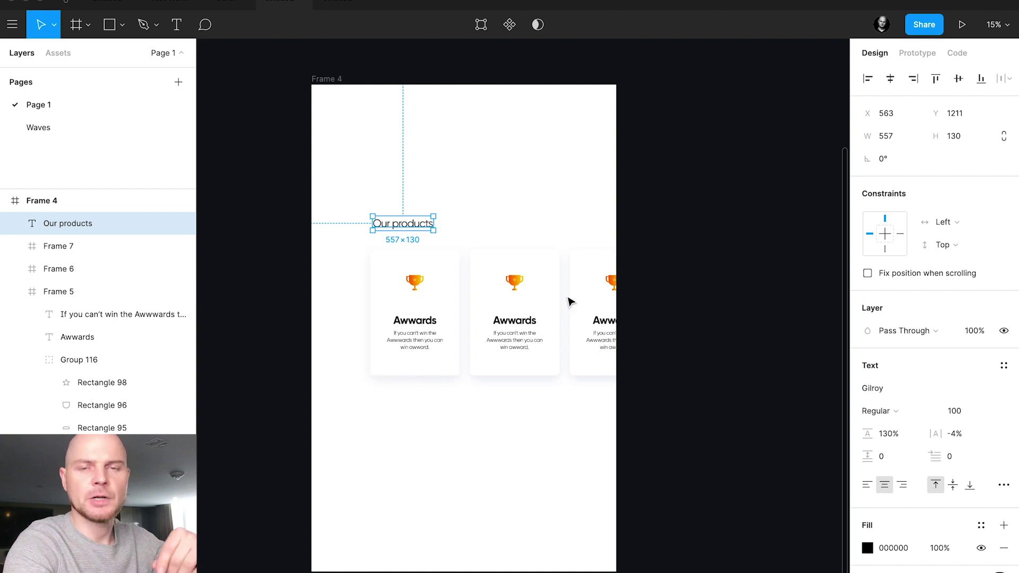
left_click(916, 412)
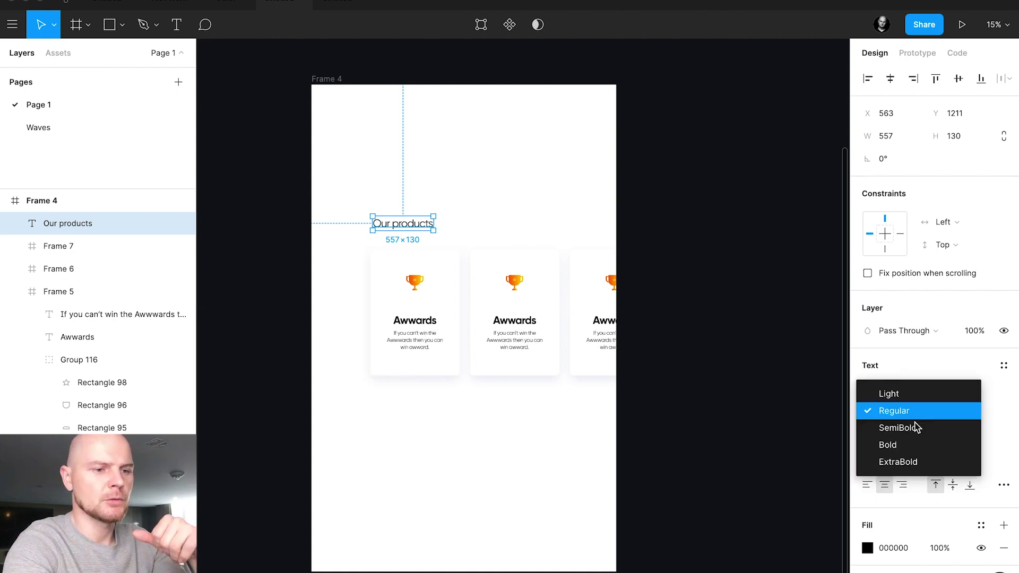
left_click(906, 447)
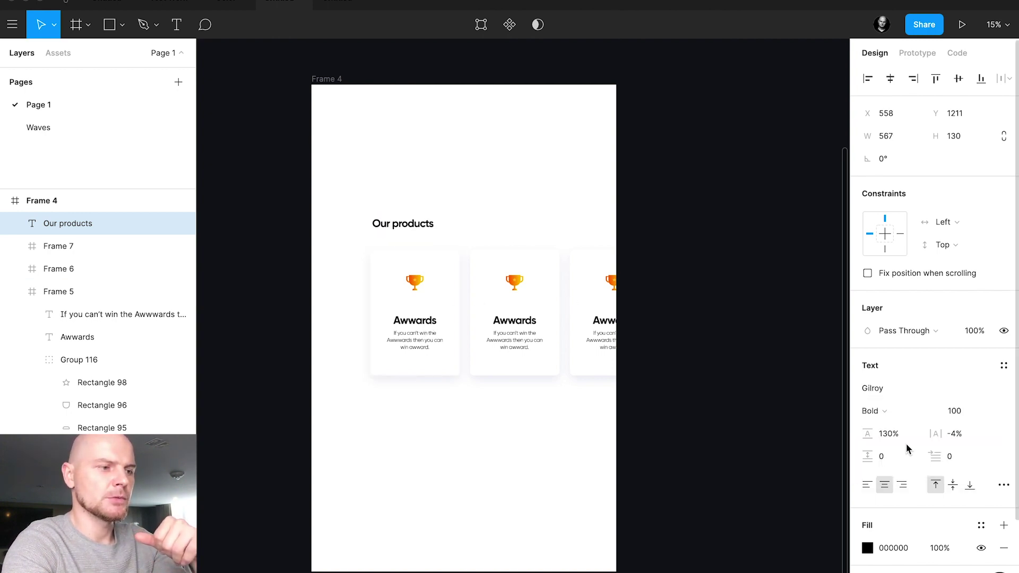
left_click(583, 186)
Step: Shift the three cards slightly left and align the title with the first card's left edge
left_click(427, 297)
left_click(552, 310, "shift")
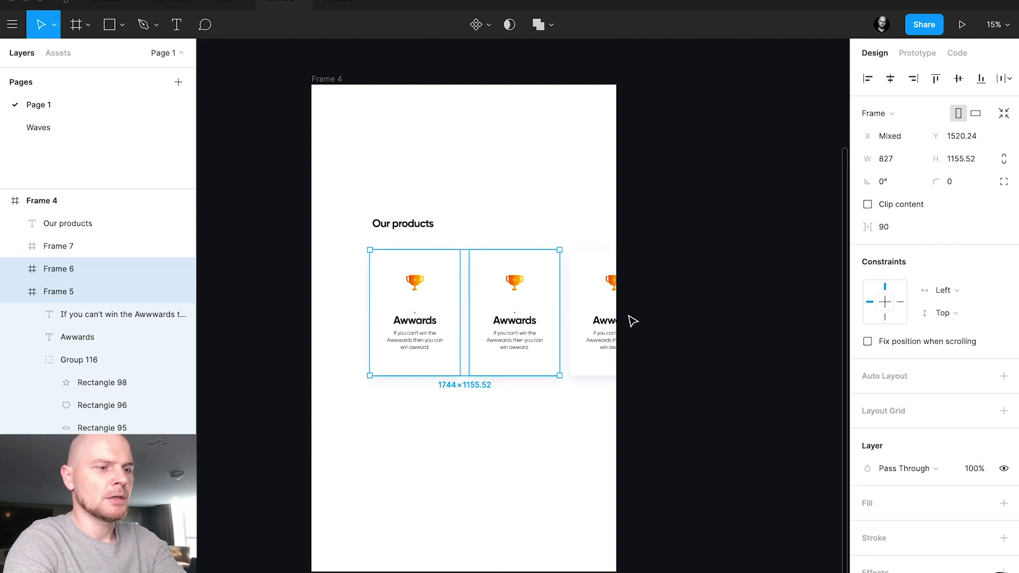
left_click(613, 321, "shift")
left_click_drag(589, 321, 568, 321)
left_click_drag(417, 228, 396, 229)
left_click(431, 218)
scroll(488, 127, "up", 3)
scroll(488, 127, "down", 2)
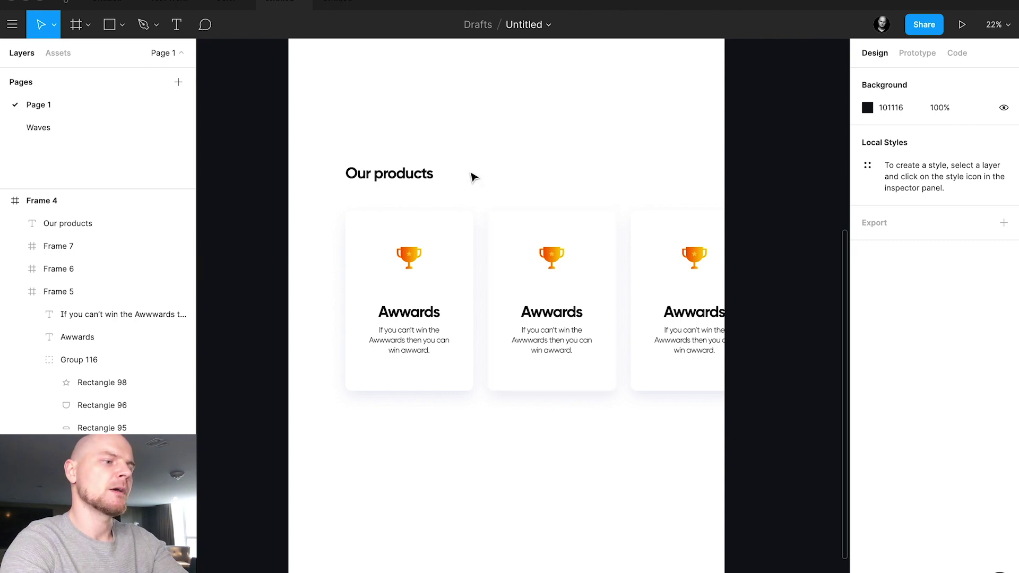
left_click(431, 175)
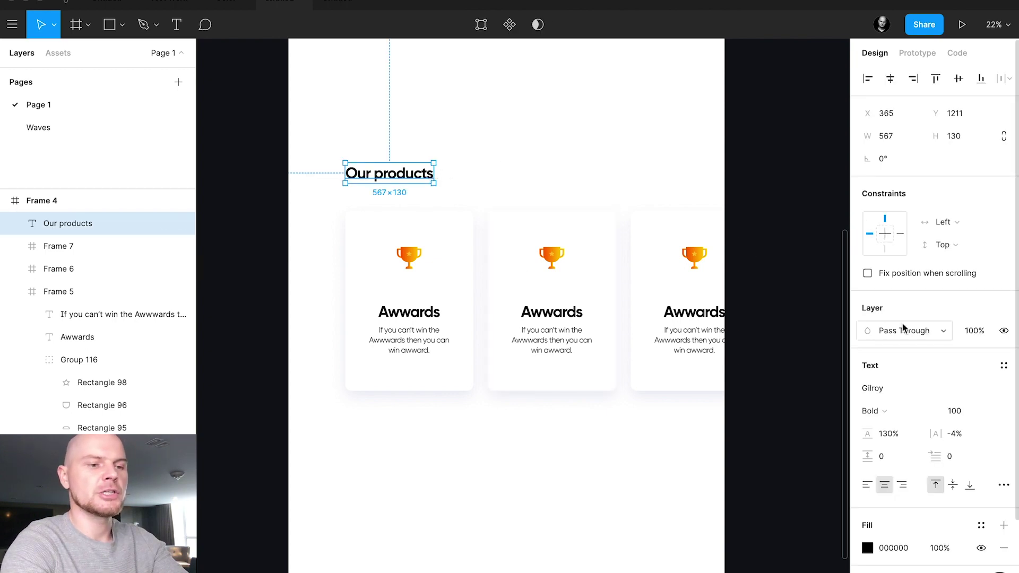
left_click(727, 170)
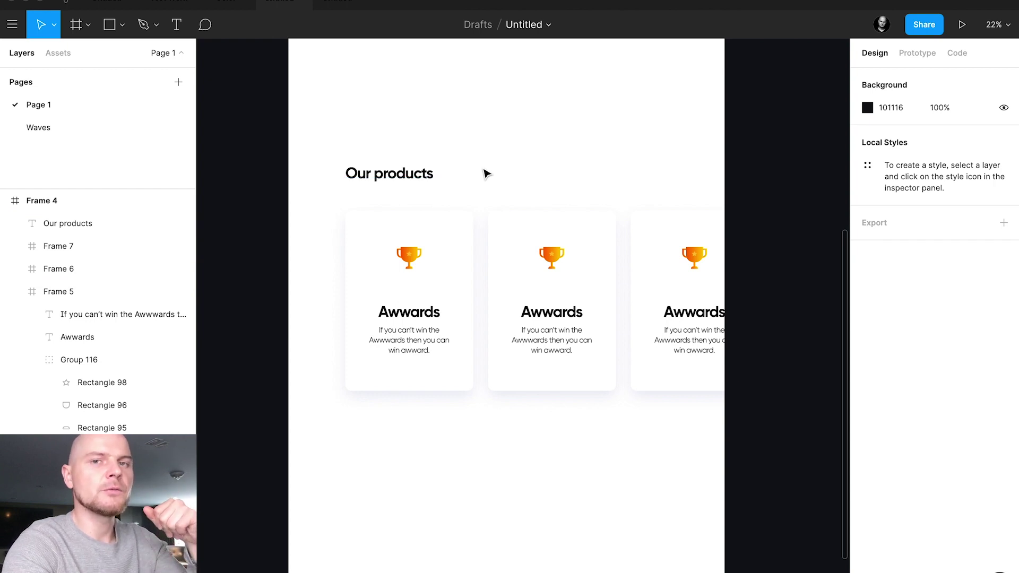
Step: Enlarge the Our products title to size 200 and move it above the first card
left_click(425, 177)
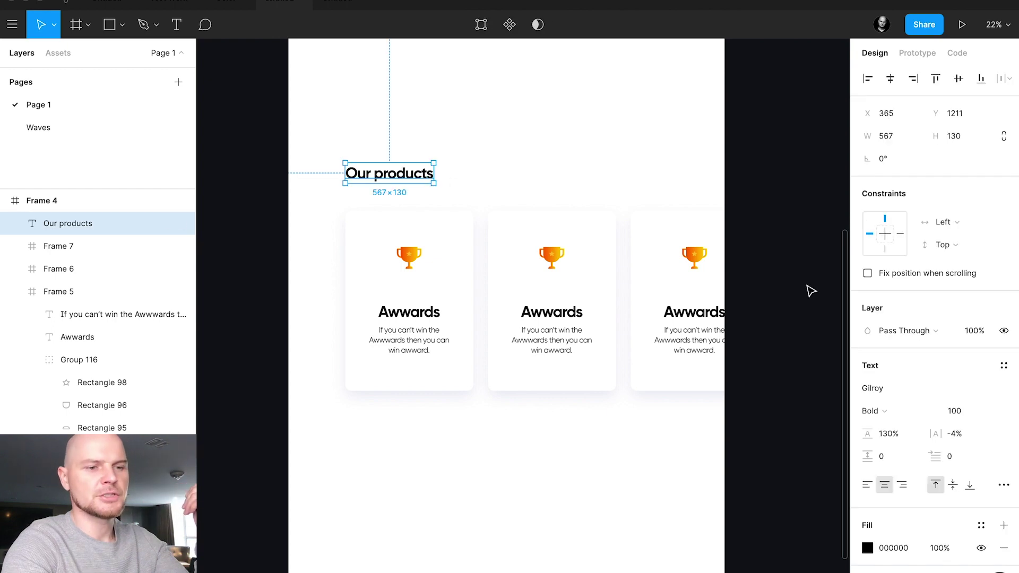
left_click(960, 410)
type("200")
key("Return")
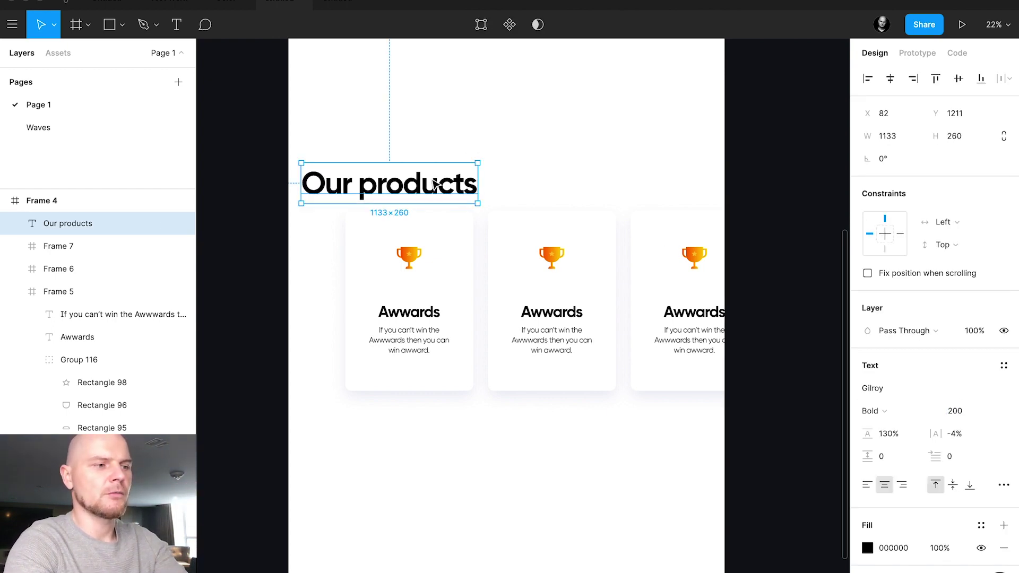
left_click_drag(441, 173, 480, 159)
left_click(569, 130)
scroll(571, 130, "up", 3)
scroll(571, 130, "right", 2)
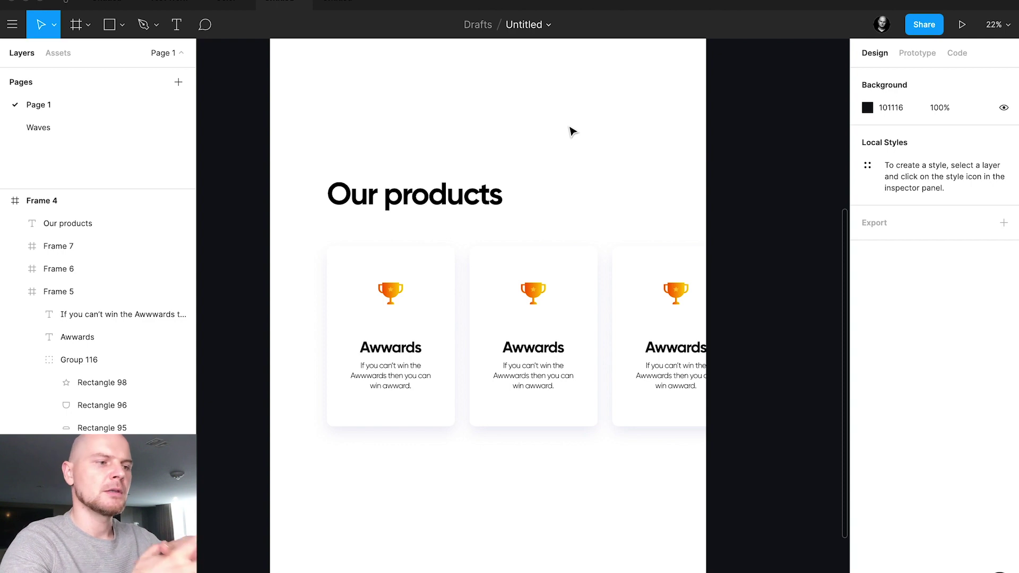
scroll(528, 291, "down", 2)
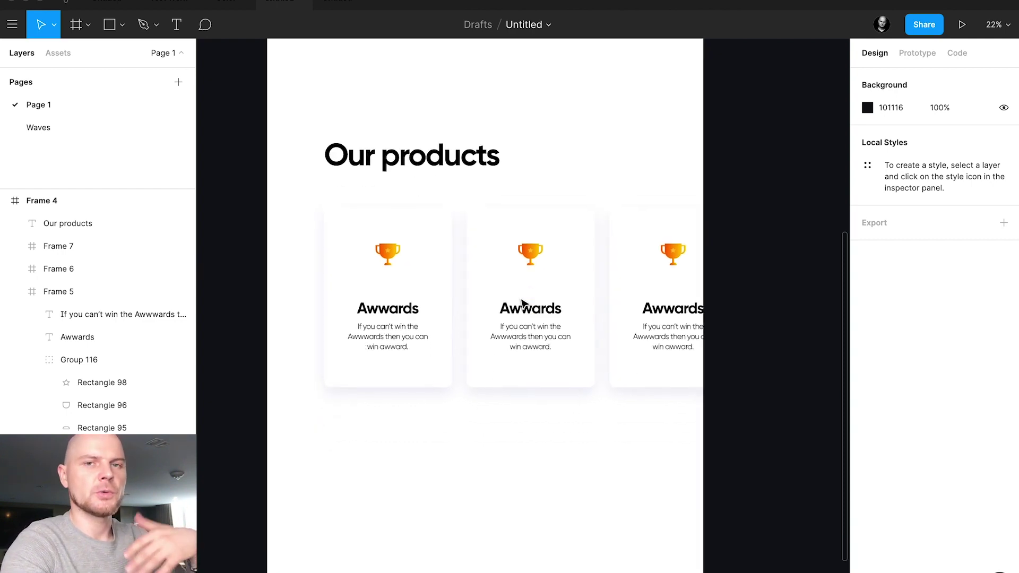
Step: Undo and restore the size-200 heading, then nudge it slightly higher above the cards
key("ctrl+z")
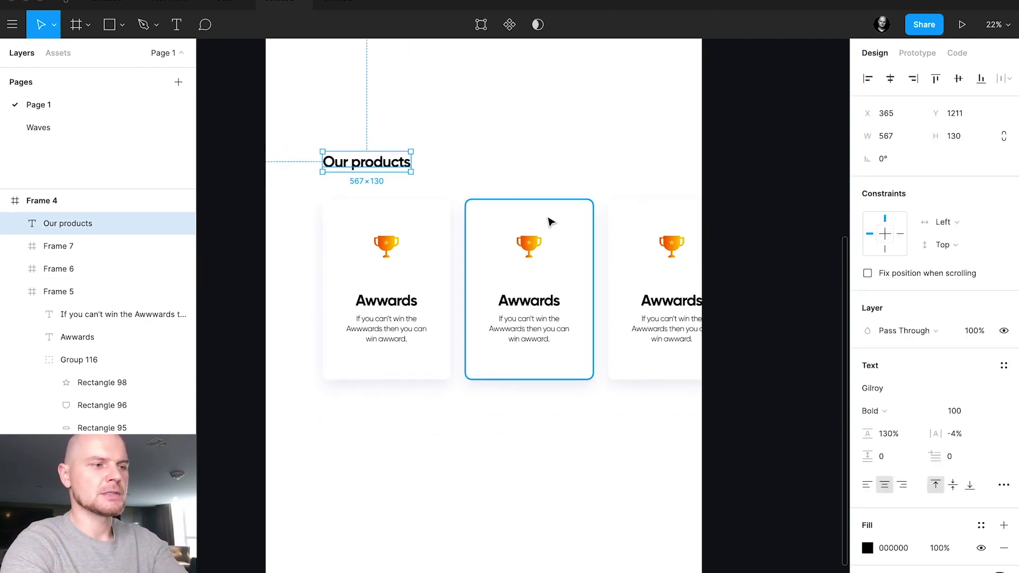
left_click(534, 160)
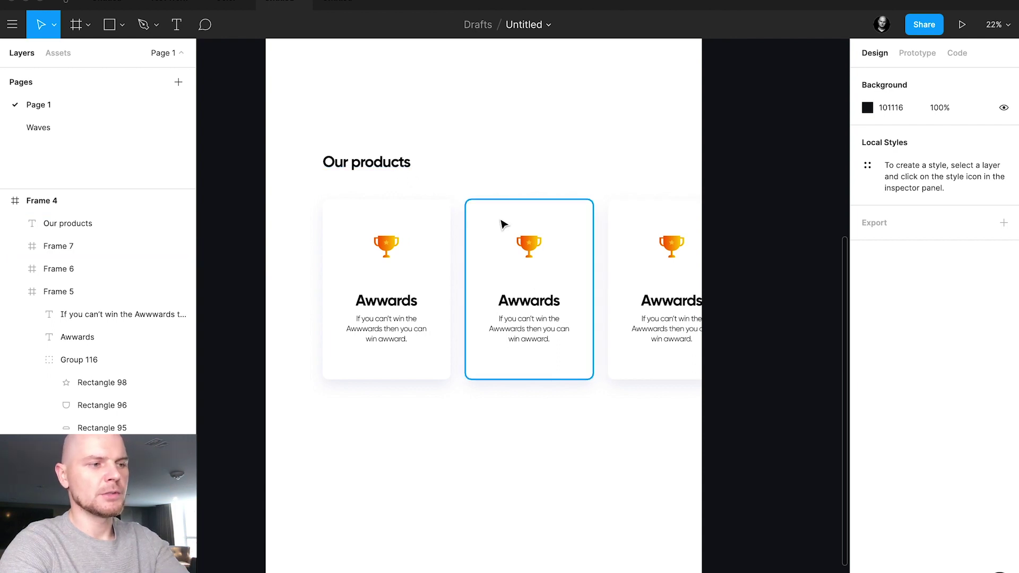
key("ctrl+z")
left_click_drag(390, 183, 435, 166)
left_click(538, 109)
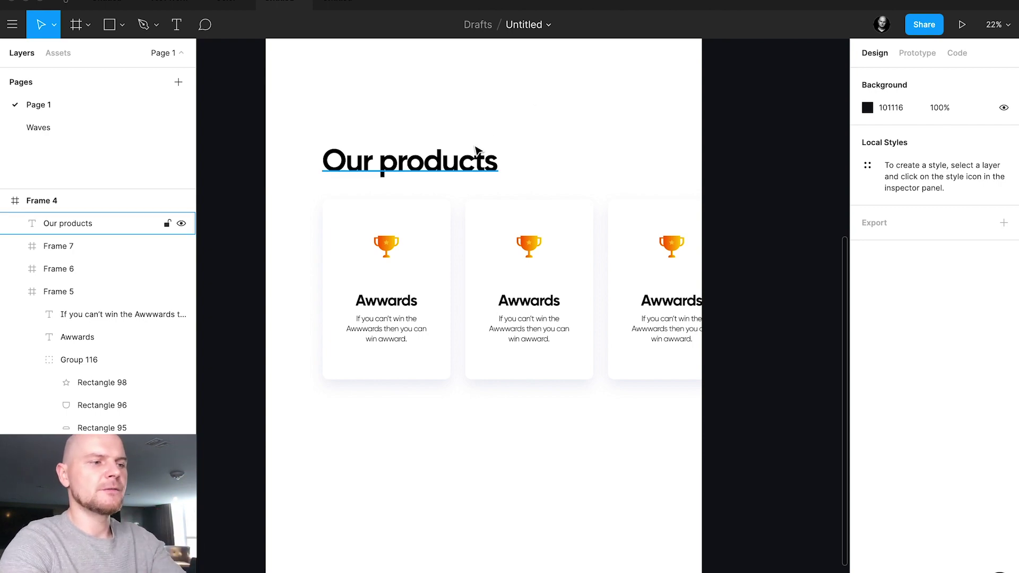
left_click(471, 162)
left_click_drag(471, 161, 469, 154)
left_click(598, 124)
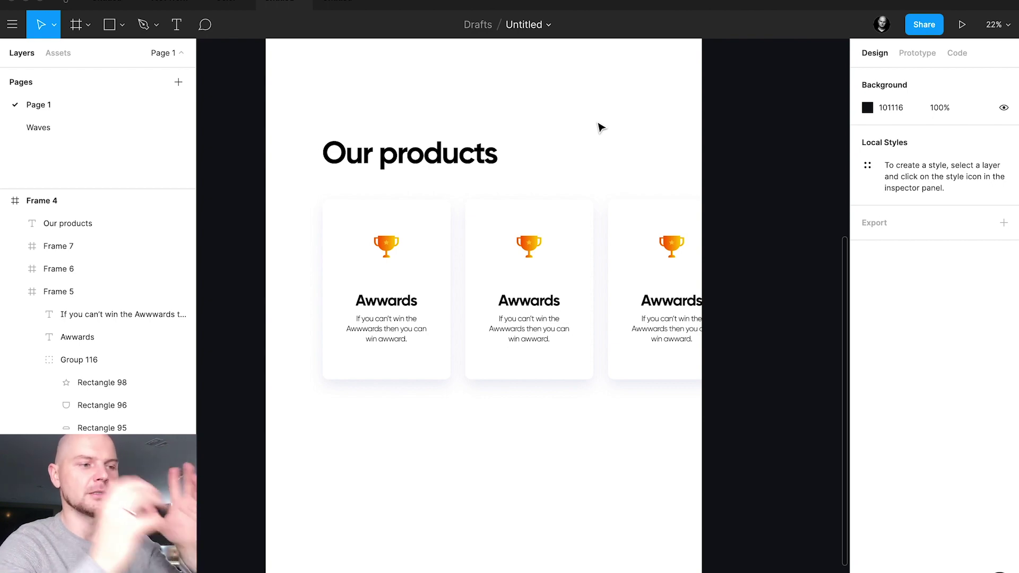
Step: Recolour the first trophy's star fill to pale lemon yellow FFF06A
scroll(405, 301, "up", 5)
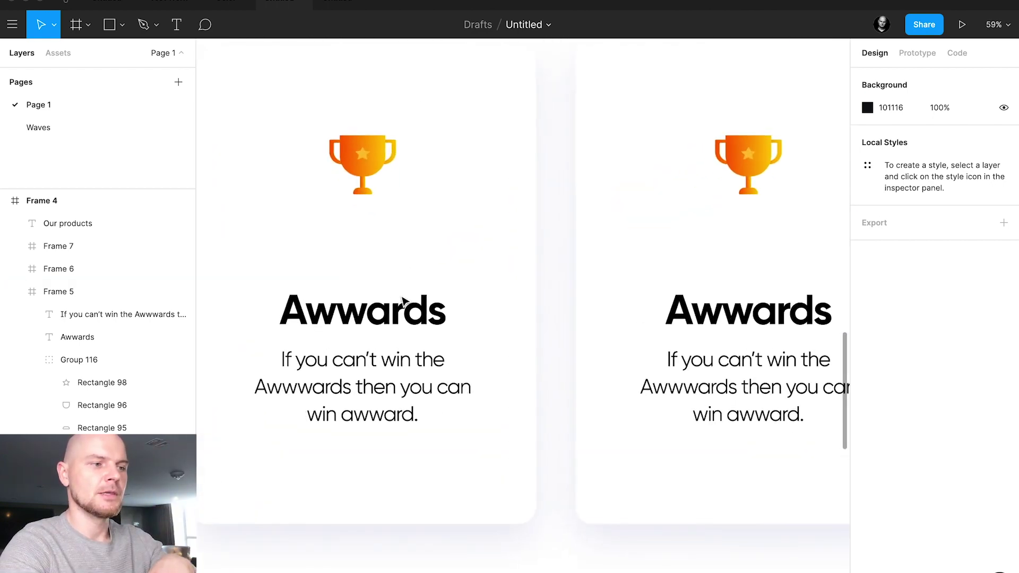
left_click(474, 227, "super")
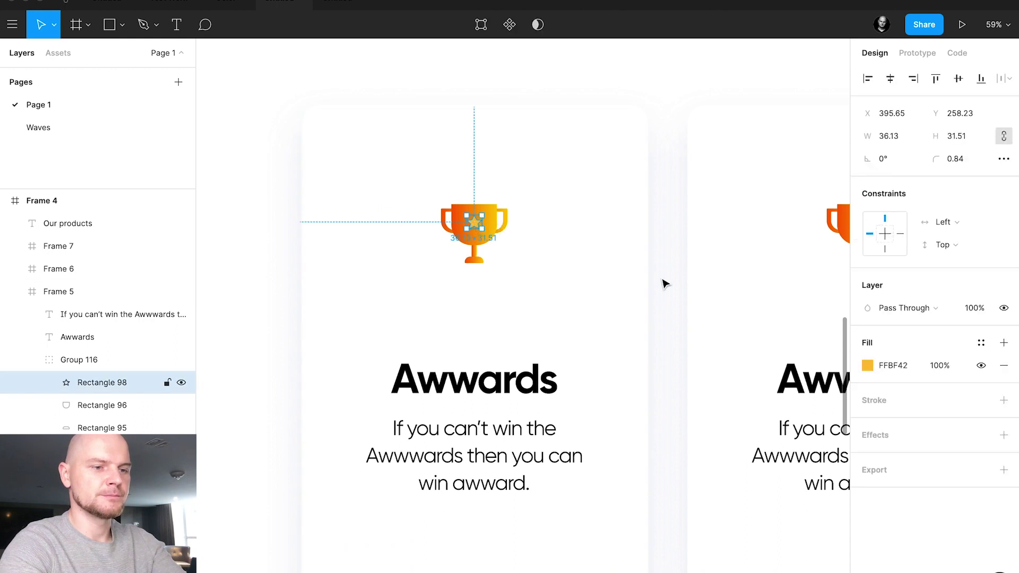
left_click(868, 365)
left_click(815, 275)
left_click_drag(815, 275, 852, 245)
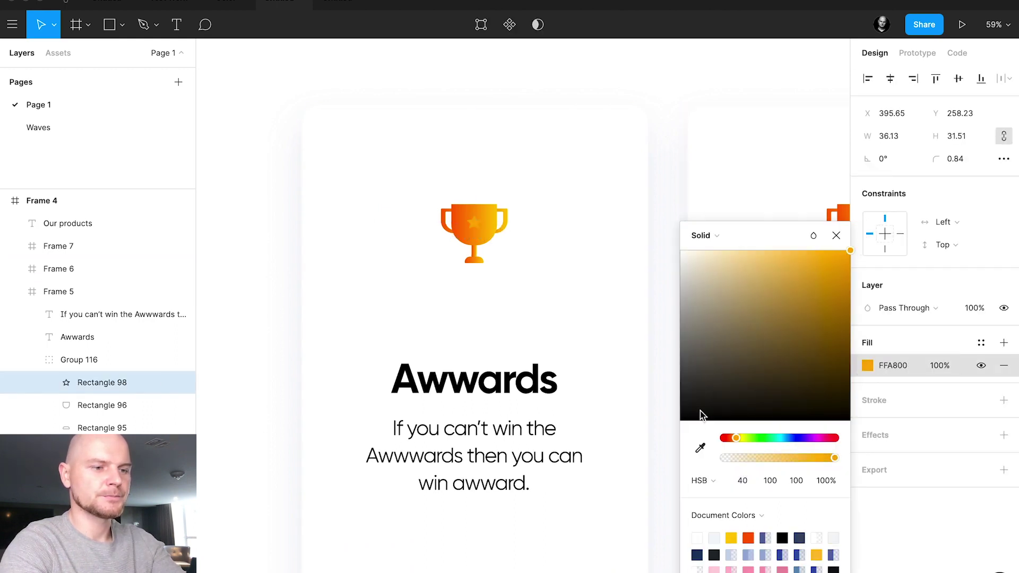
left_click(740, 437)
left_click(741, 439)
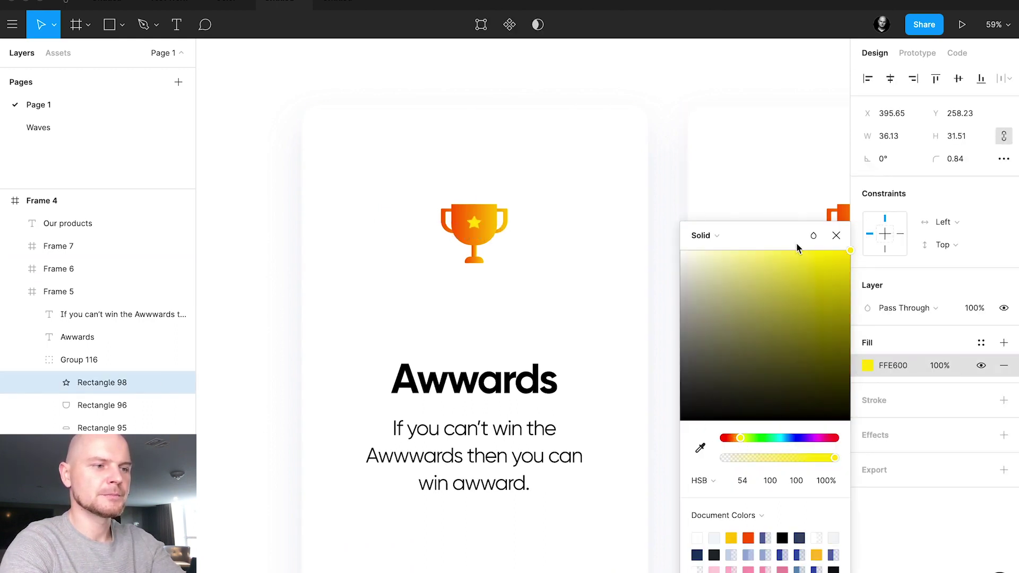
left_click_drag(779, 252, 784, 221)
left_click(836, 235)
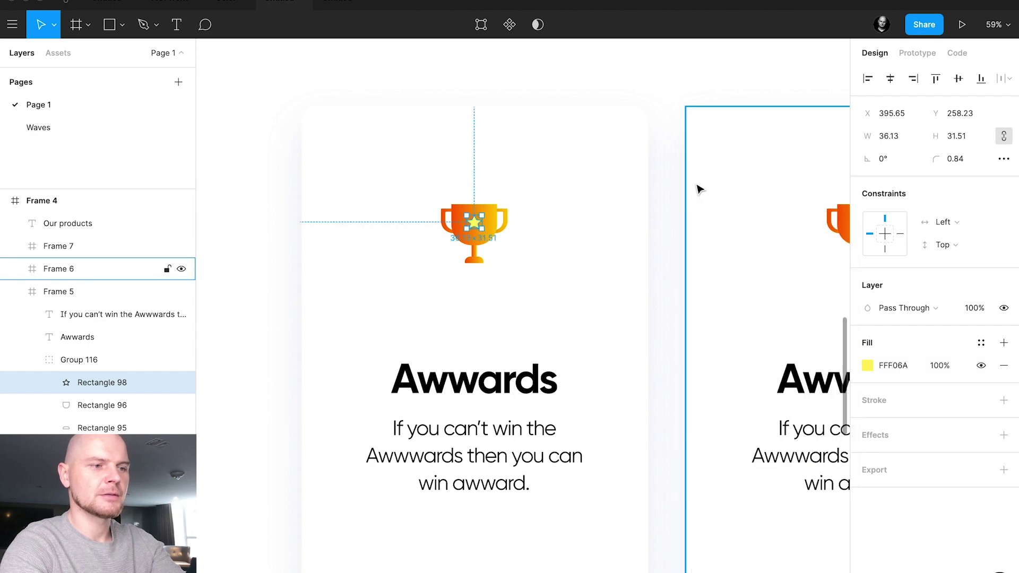
Step: Select the middle card, scroll across the canvas, then deselect it
left_click(688, 219)
scroll(687, 220, "down", 3)
scroll(687, 220, "down", 3)
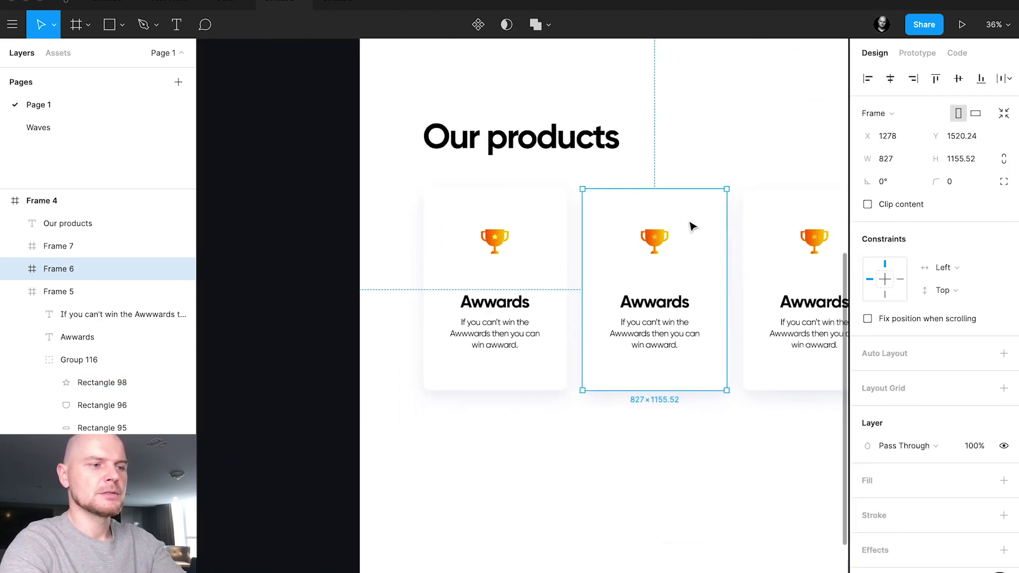
scroll(686, 221, "right", 3)
left_click(659, 181)
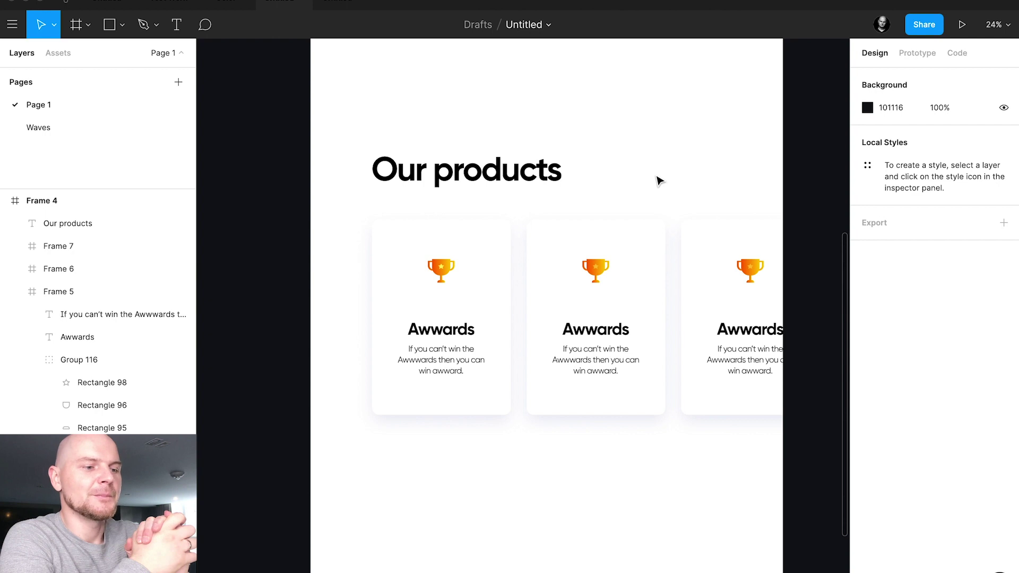
Step: Give all three card descriptions a dark slate grey 495166 fill
left_click(449, 371, "super")
left_click(610, 371, "shift+super")
left_click(727, 364, "shift+super")
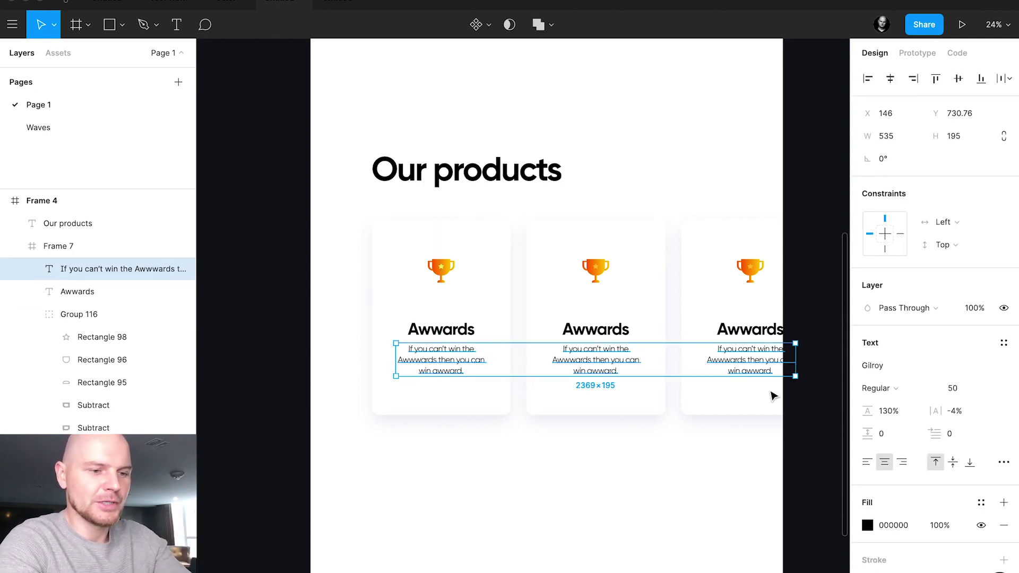
left_click(868, 527)
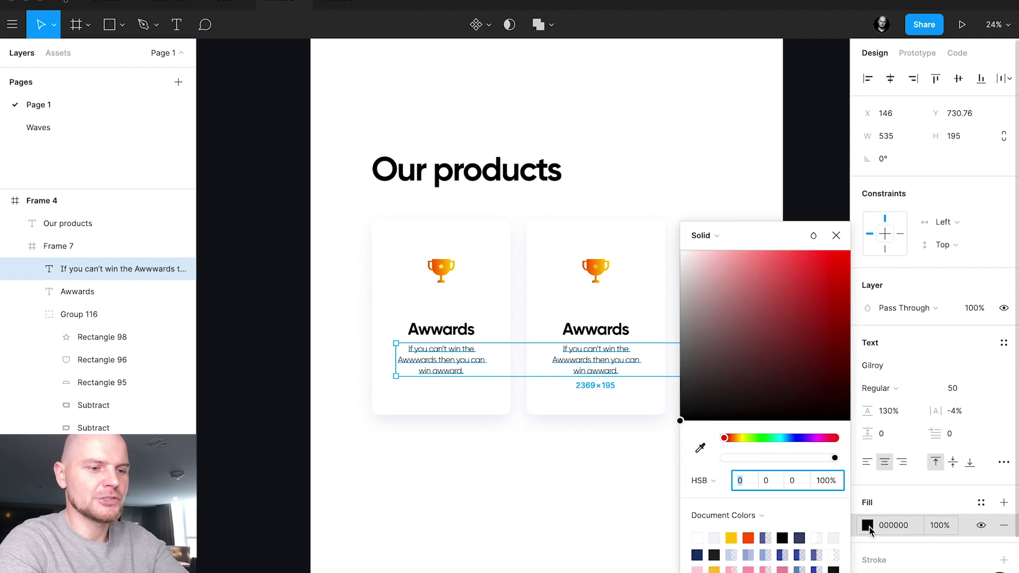
left_click(793, 438)
left_click(721, 392)
left_click_drag(722, 394, 728, 353)
left_click(836, 235)
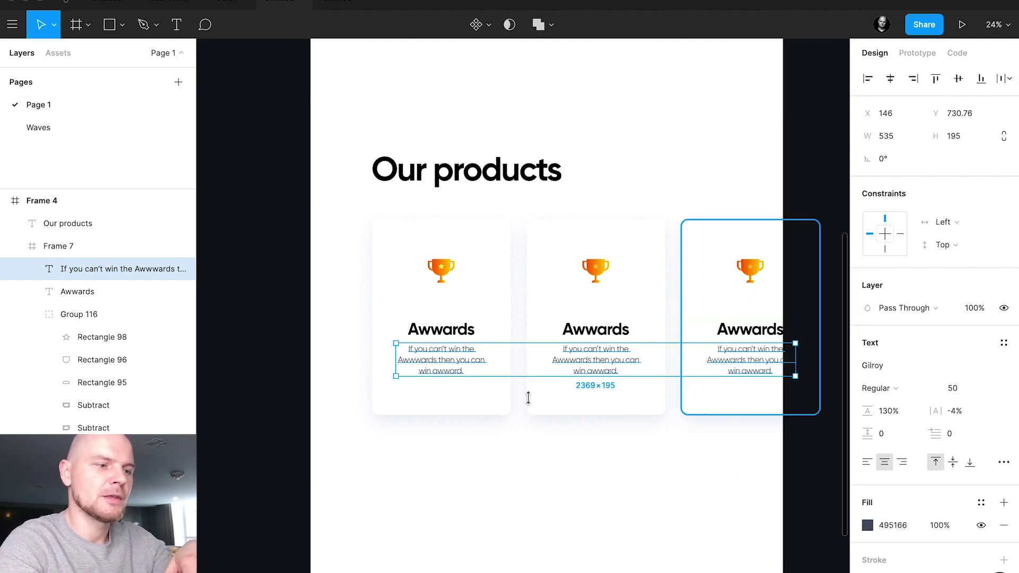
scroll(527, 404, "up", 5)
key("Escape")
scroll(400, 355, "up", 5)
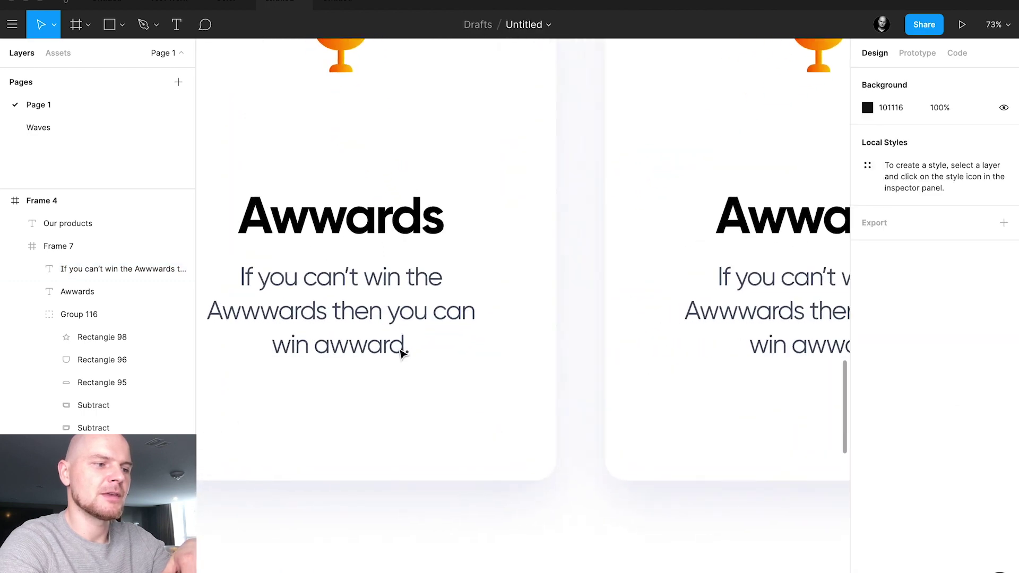
scroll(400, 354, "down", 5)
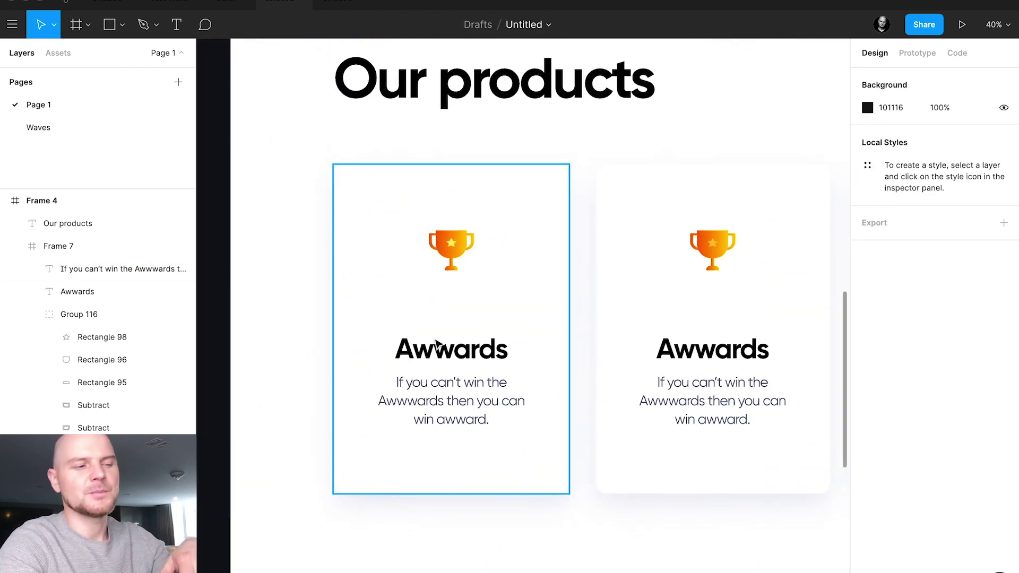
scroll(448, 342, "up", 1)
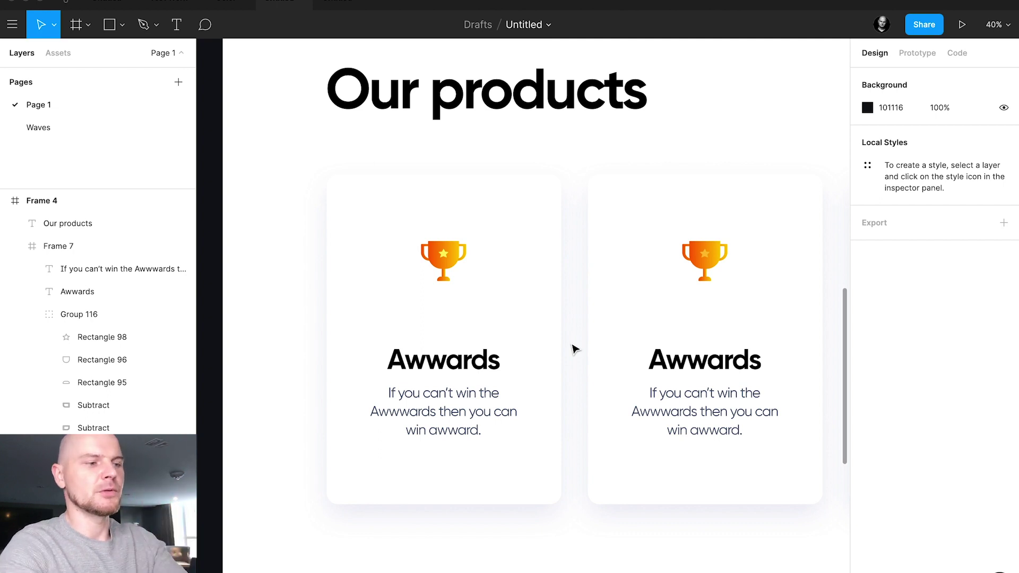
Step: Copy the trophy star up-right of the trophy and colour it light blue 62B4FF
left_click(444, 256)
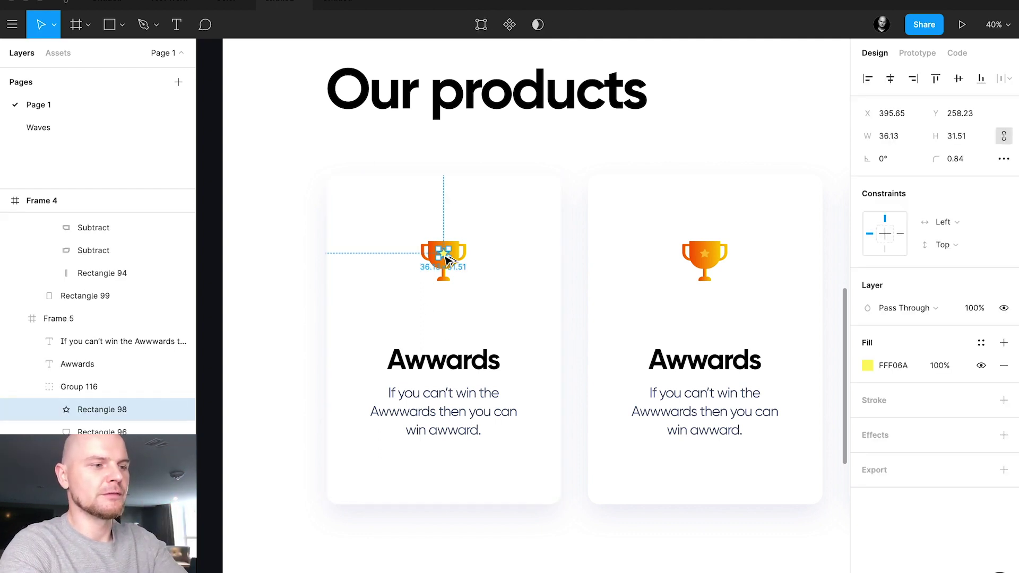
left_click_drag(444, 256, 500, 235)
left_click(867, 365)
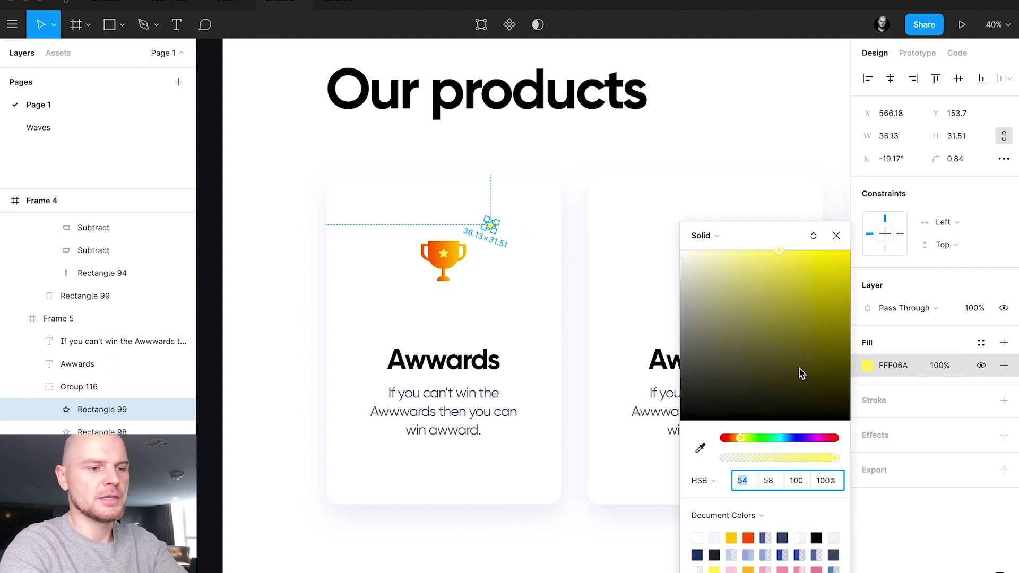
left_click(799, 364)
left_click(790, 438)
left_click_drag(798, 345, 785, 245)
left_click(836, 235)
Step: Add a smaller star copy left of the trophy and colour it pink FF62AD
left_click_drag(498, 218, 425, 233)
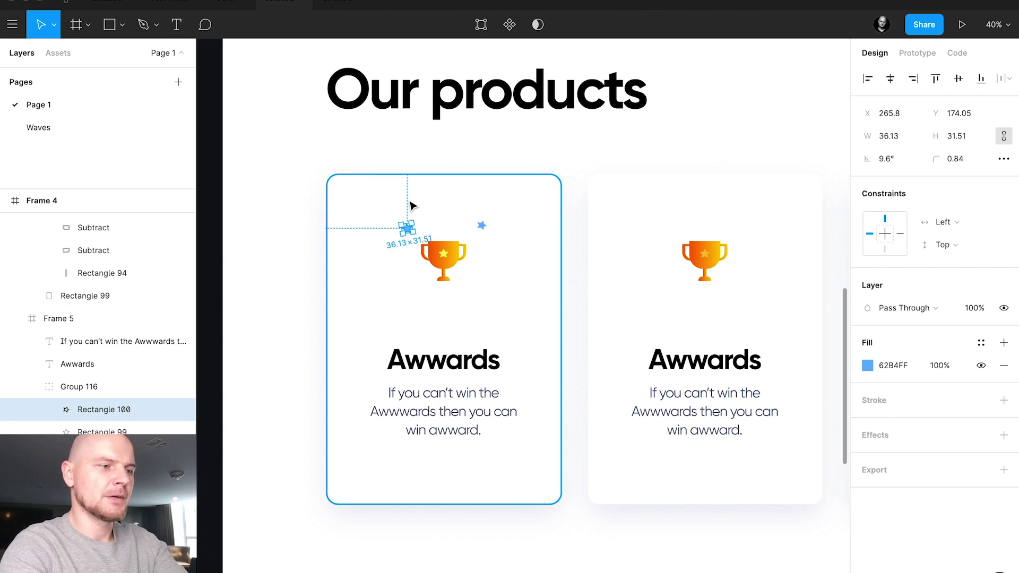
scroll(411, 205, "up", 5)
left_click_drag(416, 271, 412, 287)
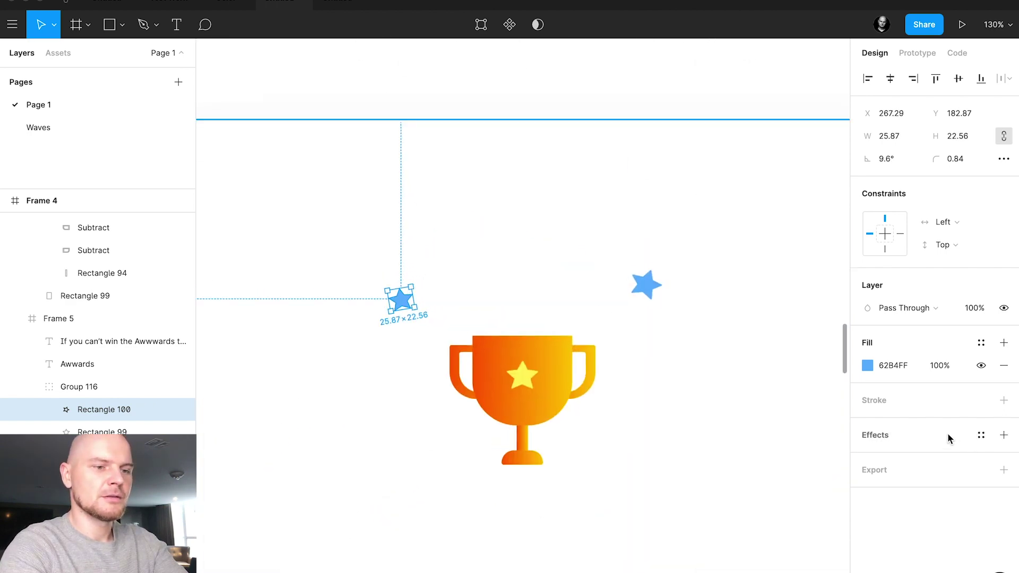
left_click(867, 366)
left_click(825, 438)
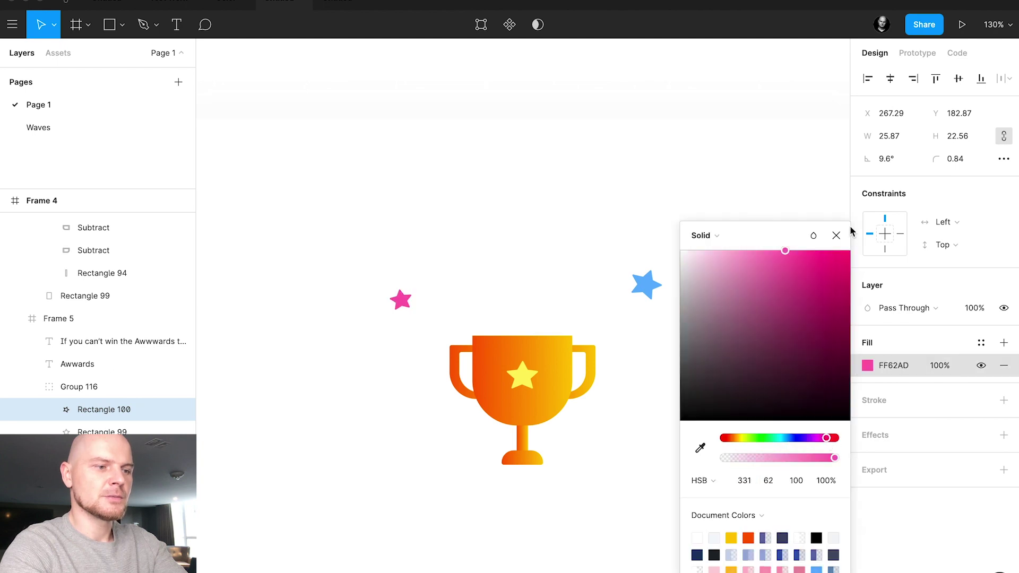
left_click(837, 239)
Step: Copy the blue star above the trophy and colour it soft green 5EEA74
left_click(645, 284)
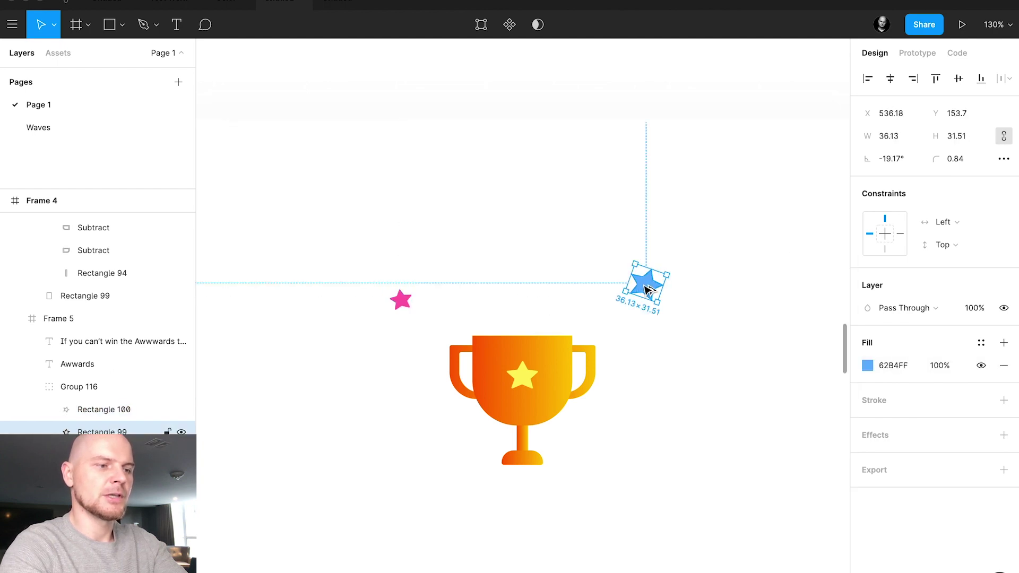
left_click_drag(645, 284, 533, 205)
left_click(867, 365)
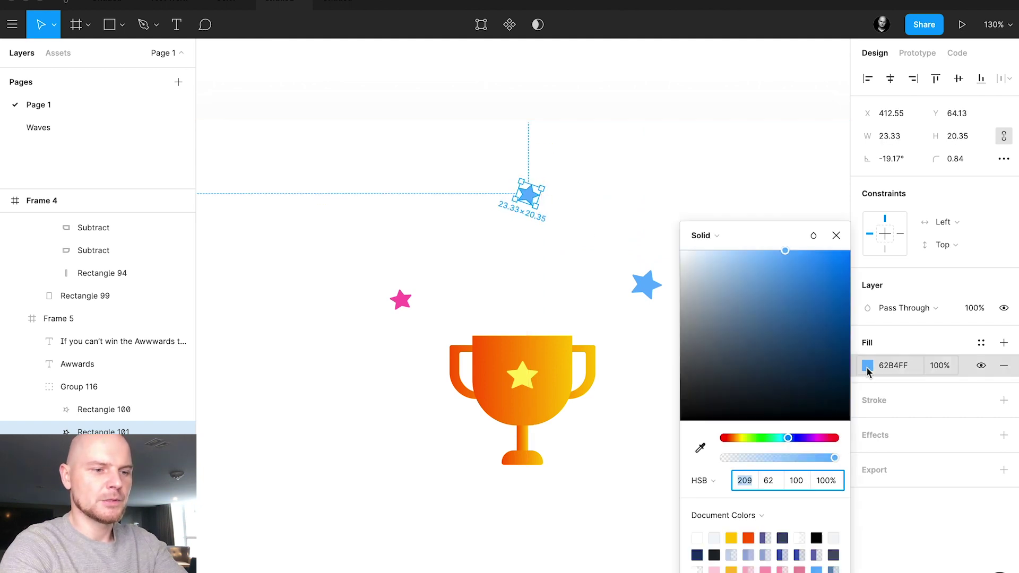
left_click(766, 438)
left_click_drag(800, 345, 785, 266)
left_click(836, 235)
left_click(666, 220)
scroll(666, 220, "down", 5)
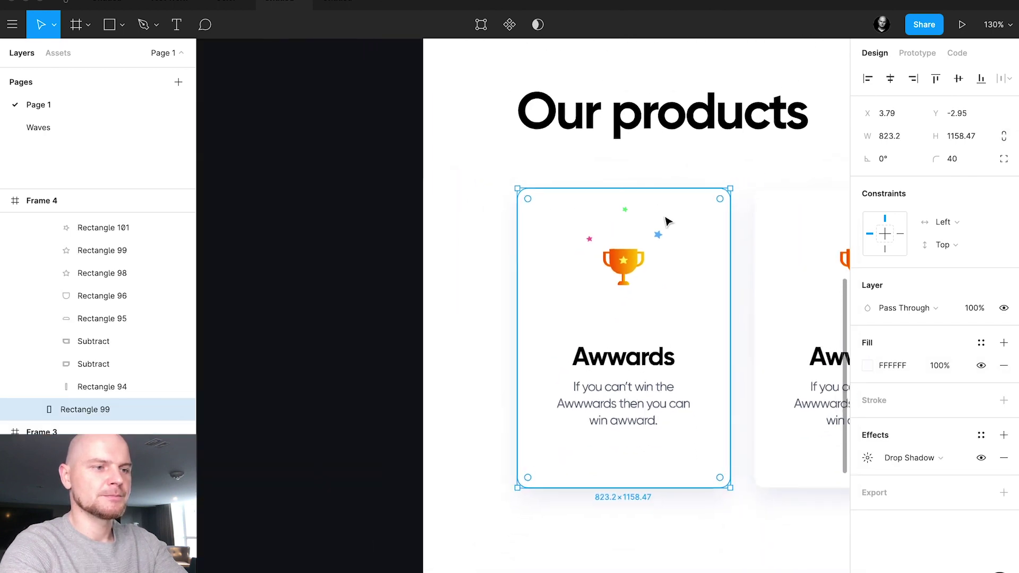
left_click(469, 258)
scroll(468, 257, "down", 4)
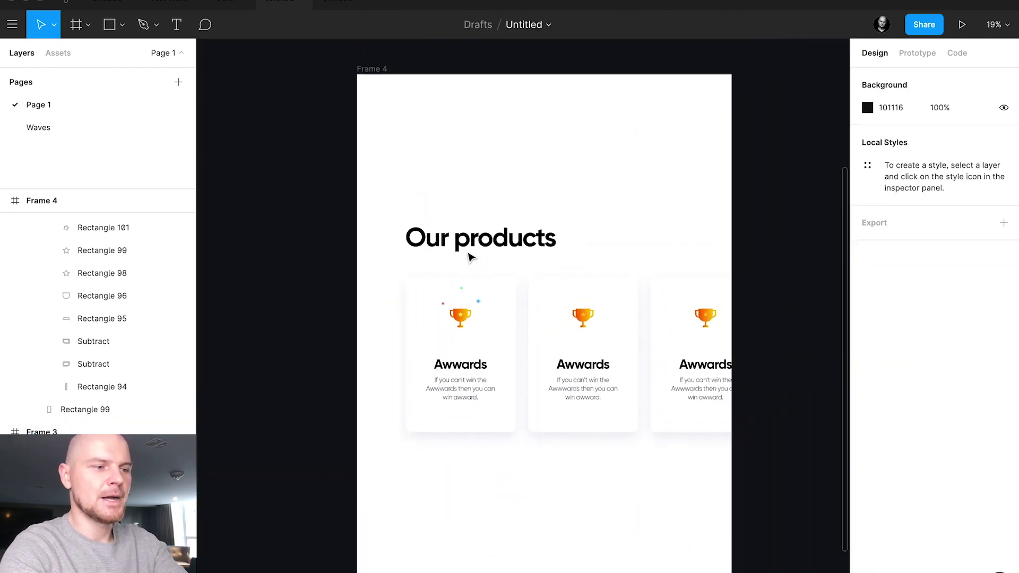
scroll(467, 300, "up", 2)
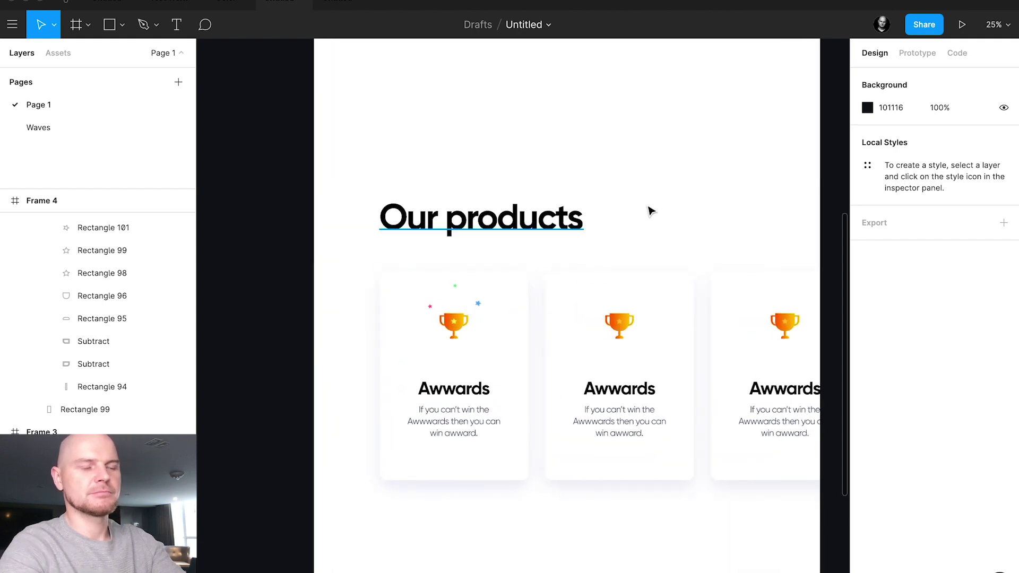